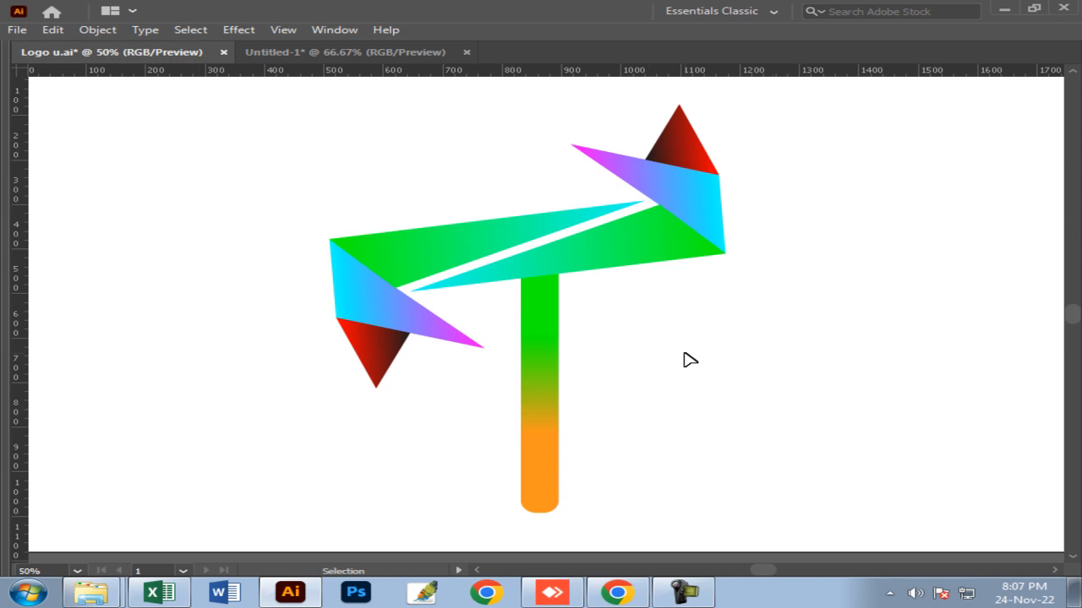
# Step: Show the hidden tool windows, check the reference logo in Logo u.ai, and return to the Untitled-1 document with the Pen tool ready
pyautogui.press('Tab')
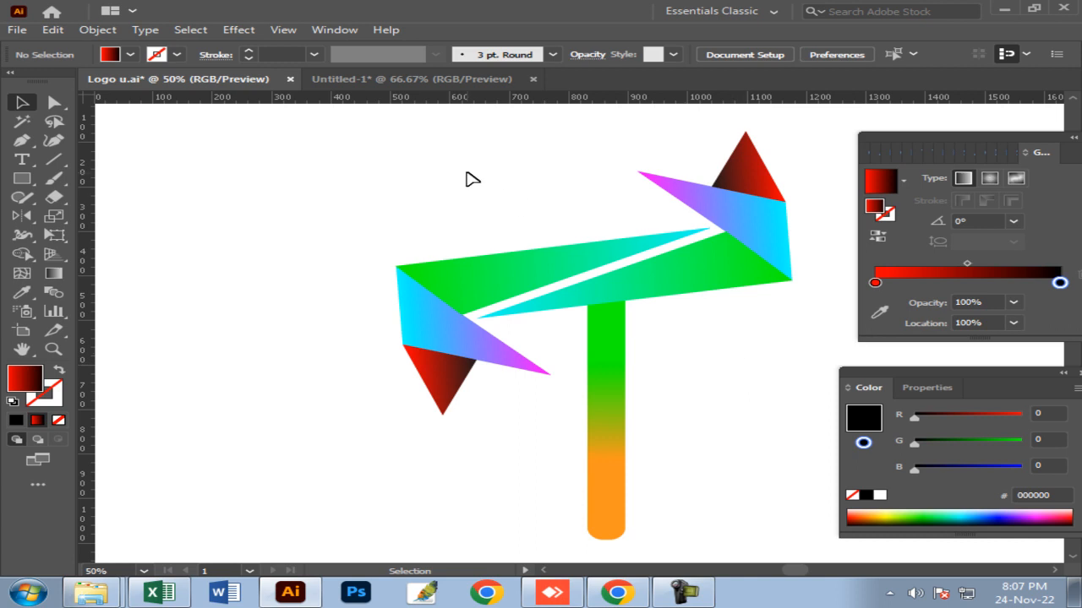
pyautogui.click(460, 82)
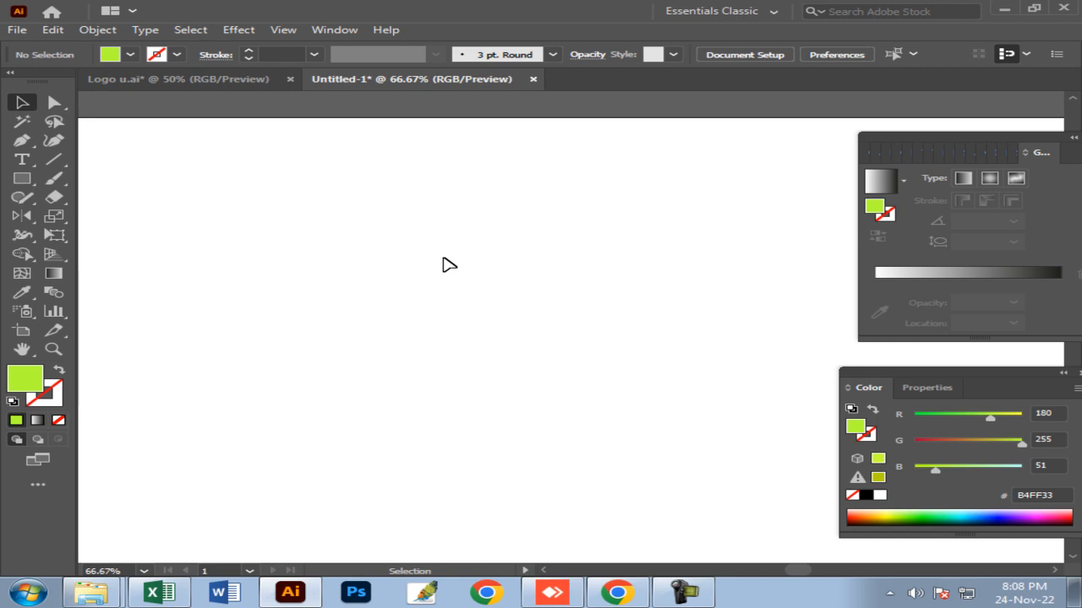
pyautogui.click(23, 146)
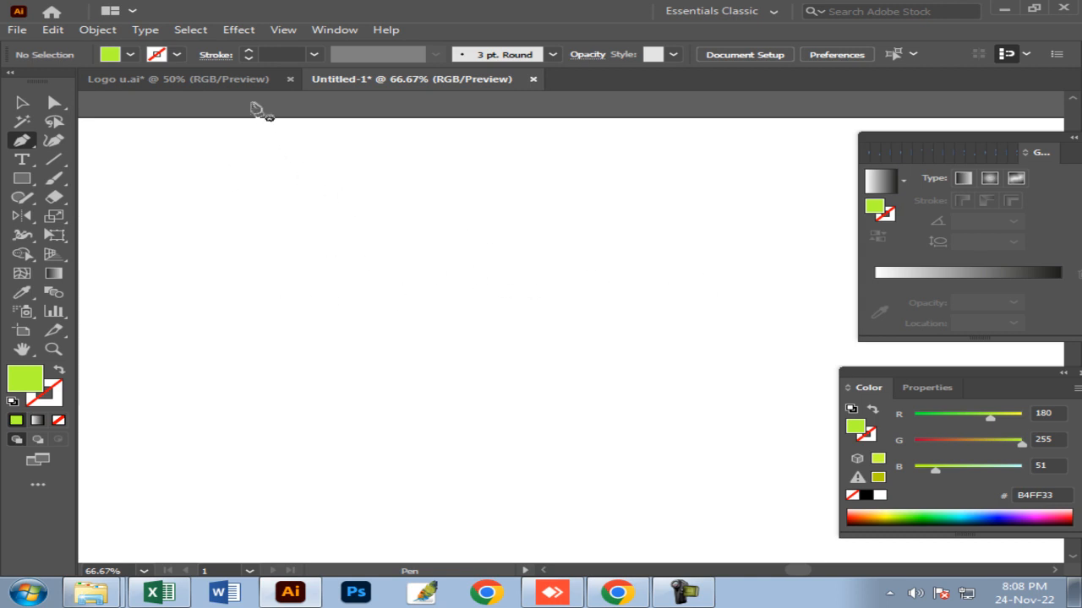
pyautogui.click(242, 80)
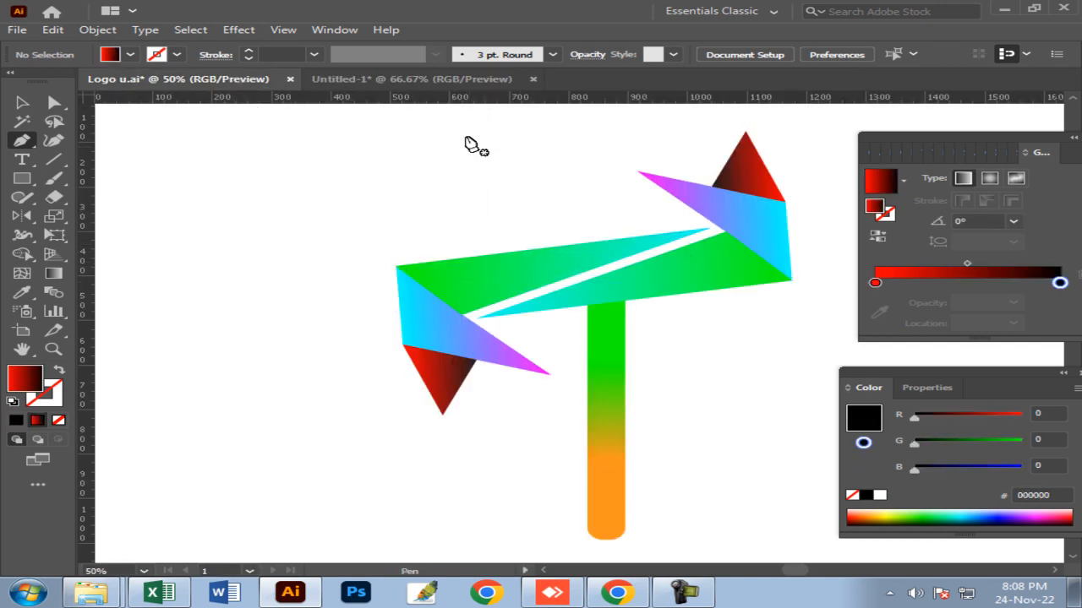
pyautogui.click(439, 79)
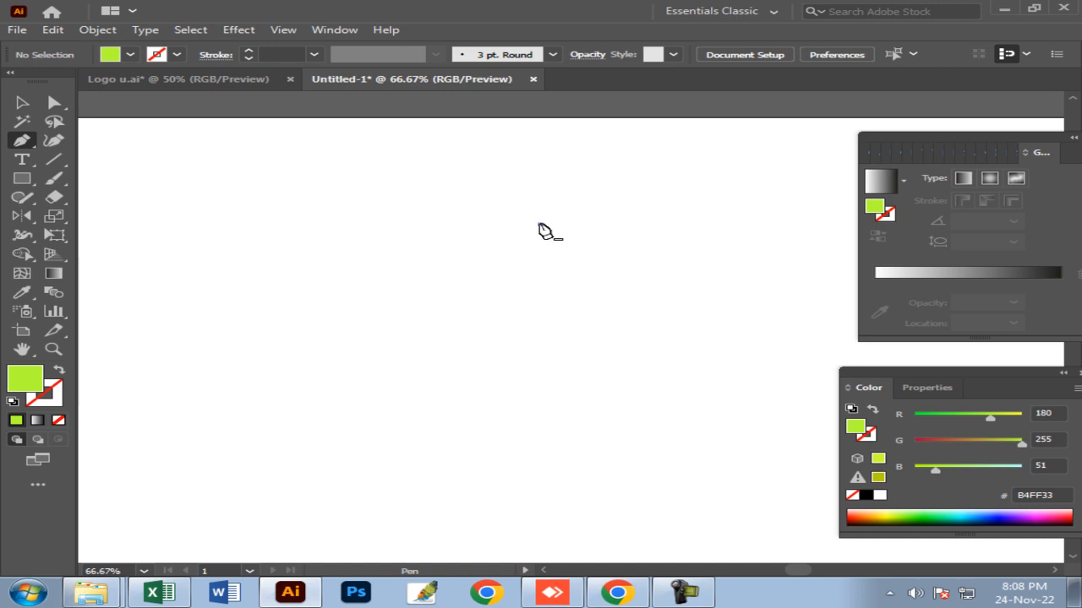
# Step: Draw a long, slender closed triangle with the Pen tool, tapering to a sharp tip like the logo's upper green wedge
pyautogui.click(540, 225)
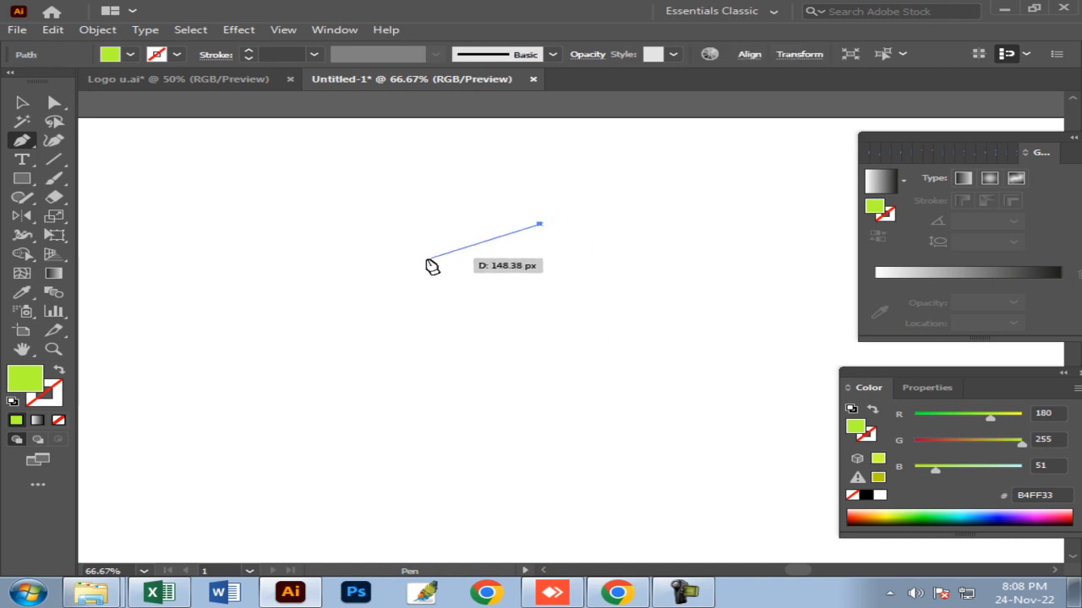
pyautogui.click(321, 246)
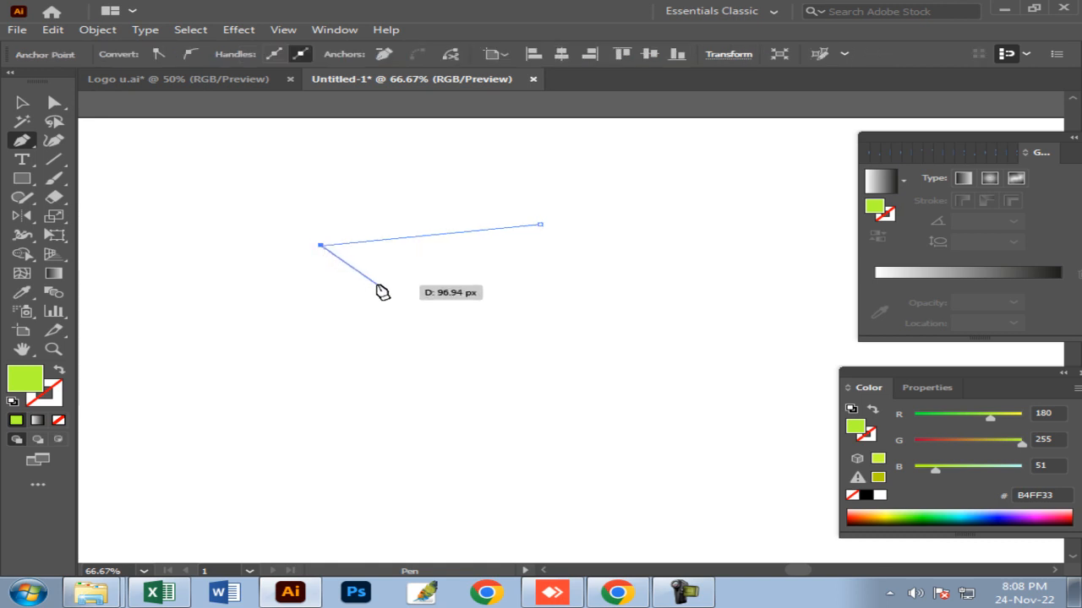
pyautogui.click(377, 284)
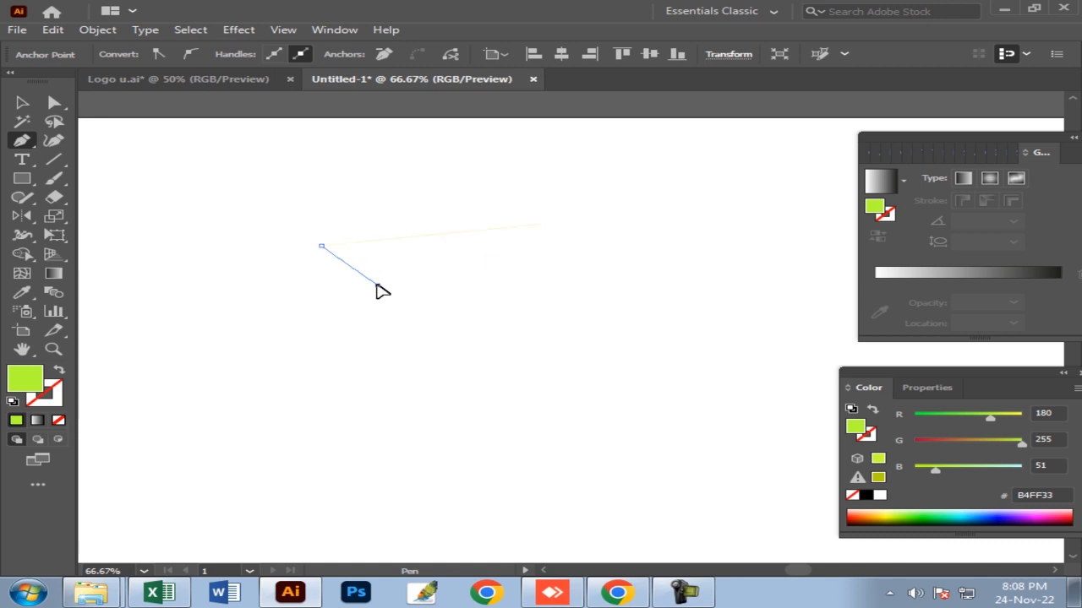
pyautogui.click(539, 226)
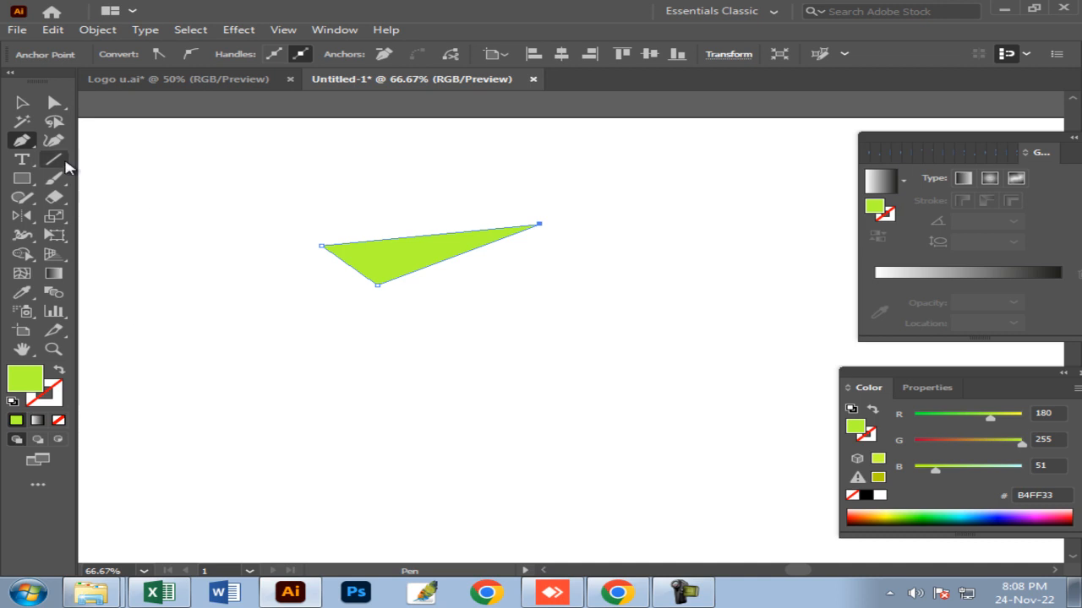
pyautogui.click(22, 102)
pyautogui.click(416, 228)
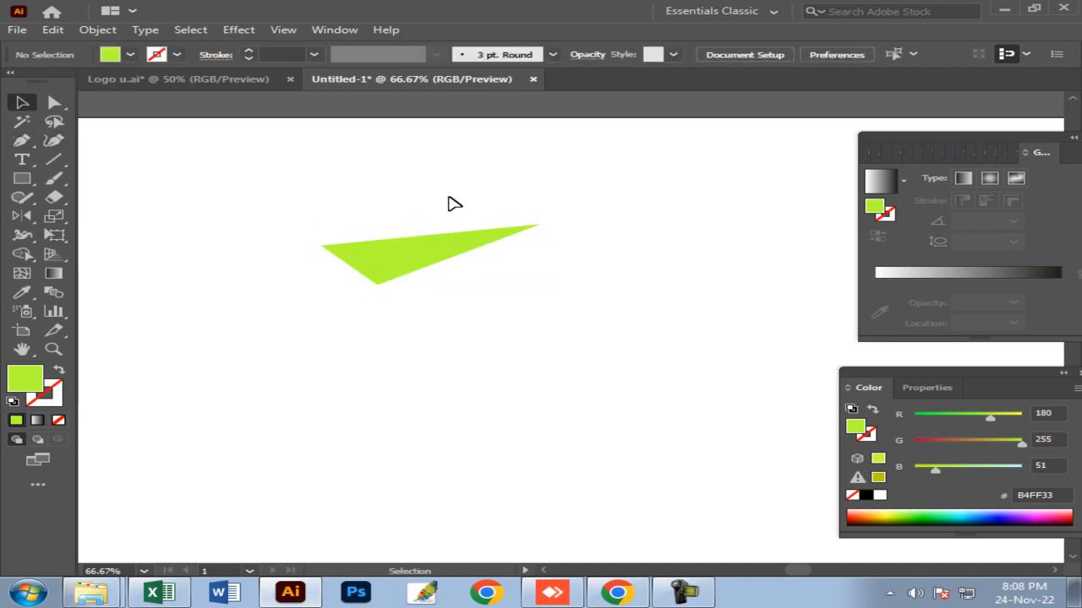
pyautogui.click(423, 253)
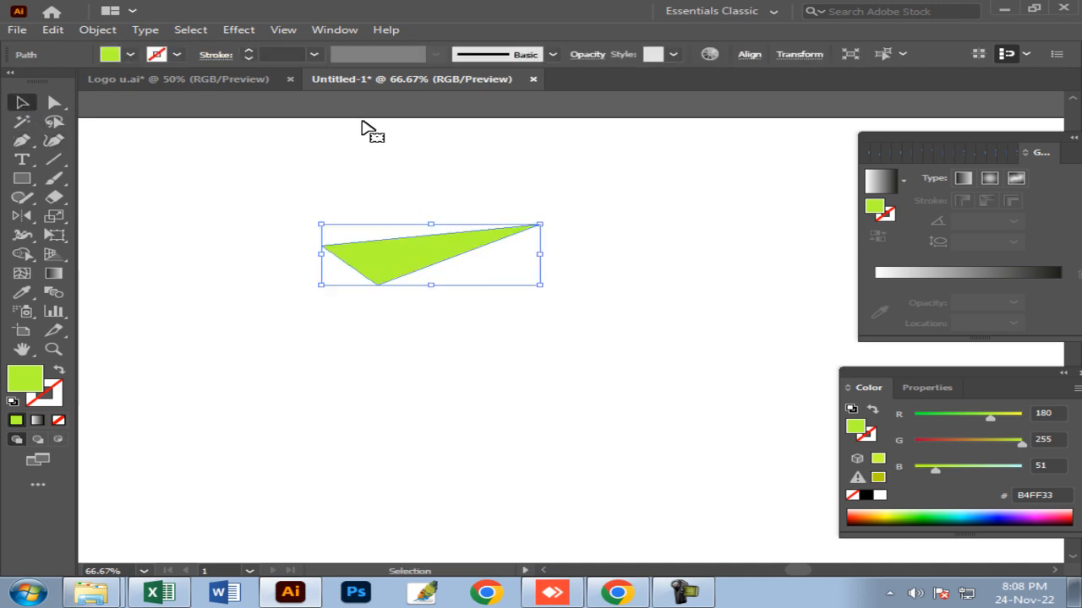
pyautogui.click(493, 203)
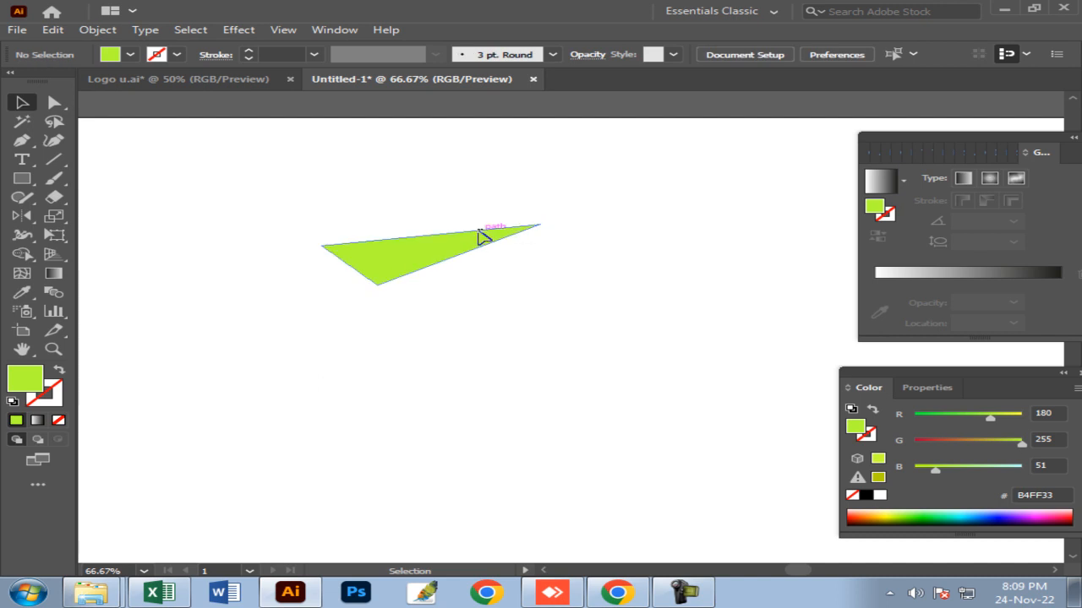
# Step: Apply a linear white-to-black gradient to the triangle and bring the floating Gradient and Color windows fully into view
pyautogui.click(479, 236)
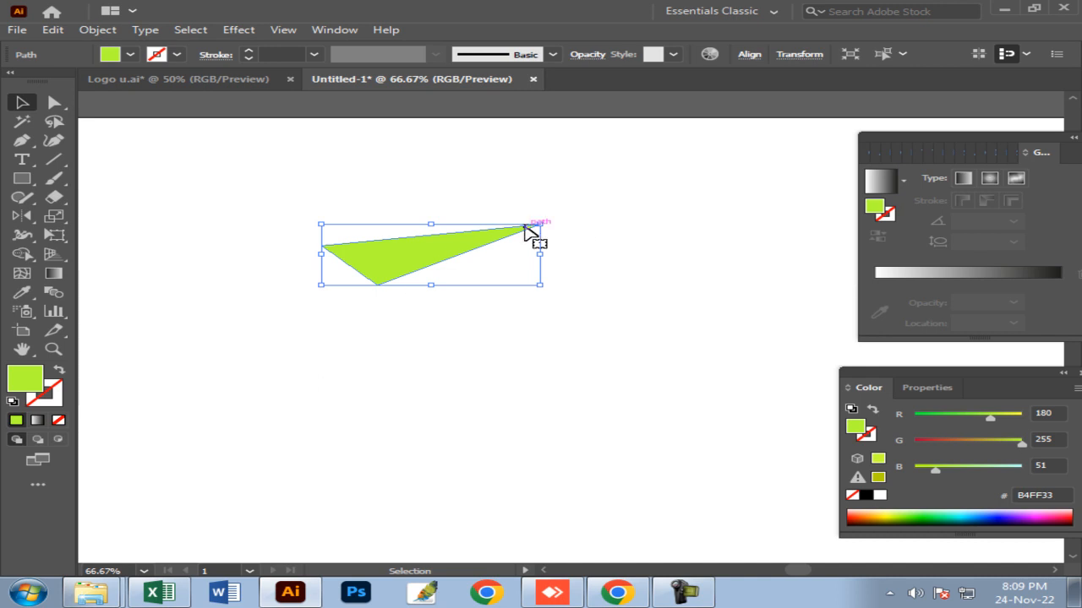
pyautogui.click(54, 273)
pyautogui.click(898, 276)
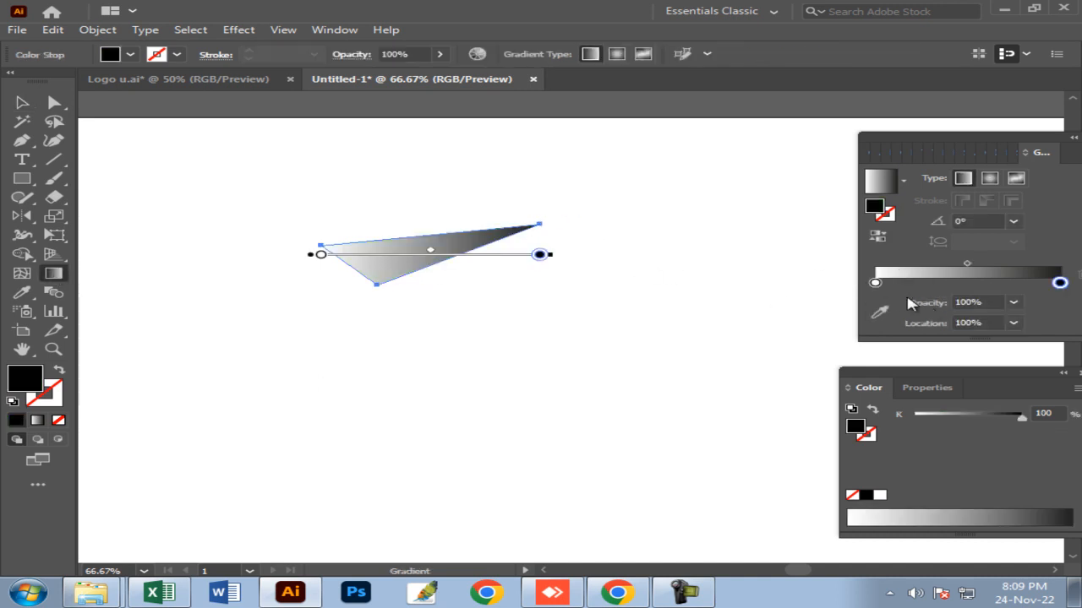
pyautogui.moveTo(938, 138); pyautogui.dragTo(884, 127)
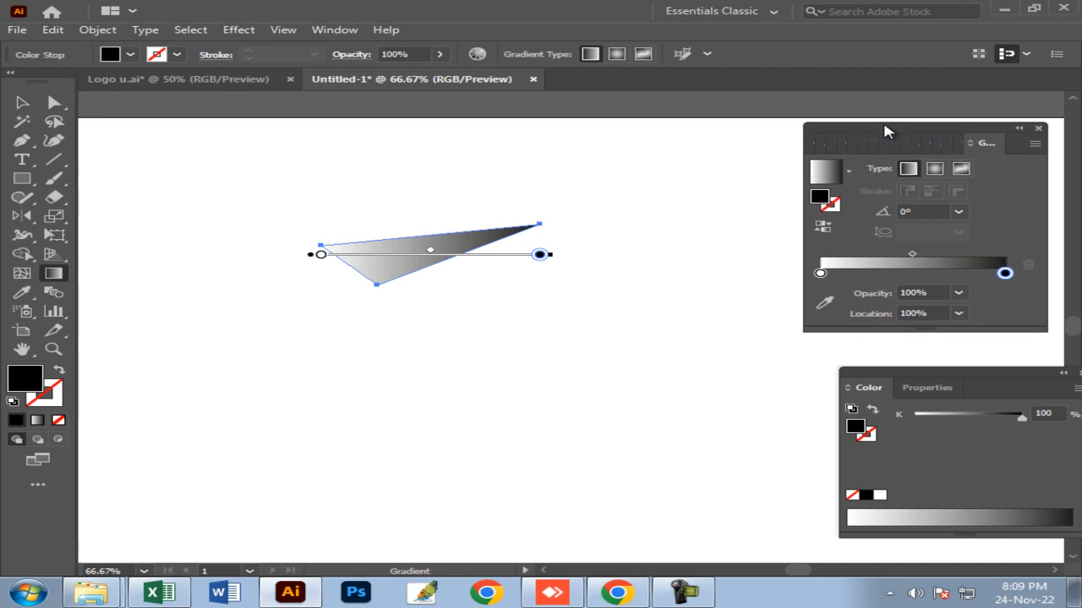
pyautogui.moveTo(944, 377); pyautogui.dragTo(911, 365)
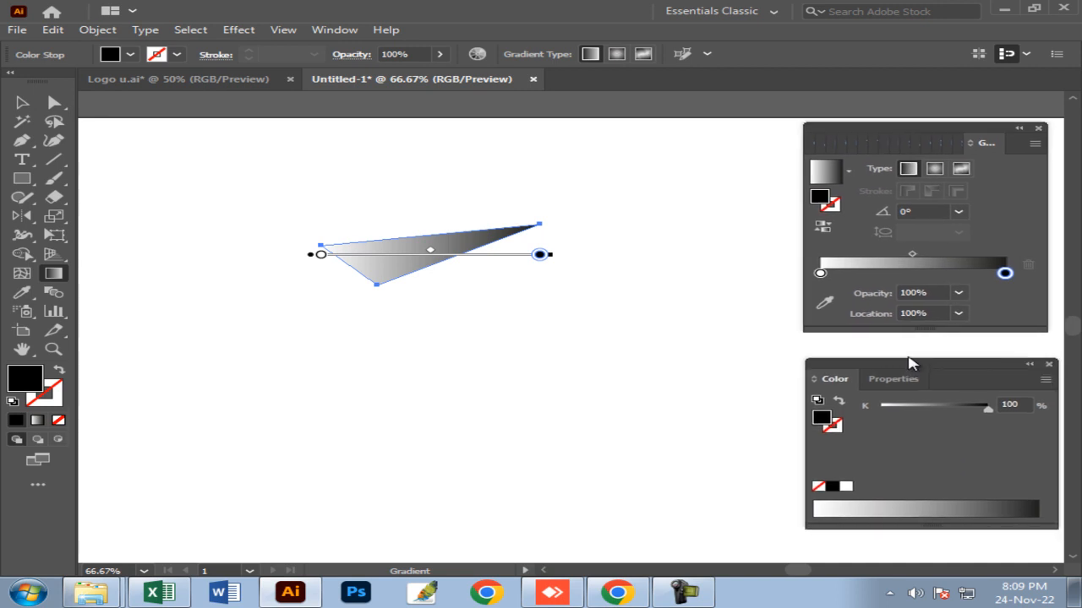
# Step: Switch the gradient's black end stop to RGB with color 9ED200, and discard the extra stop near the white end
pyautogui.click(1044, 381)
pyautogui.click(913, 428)
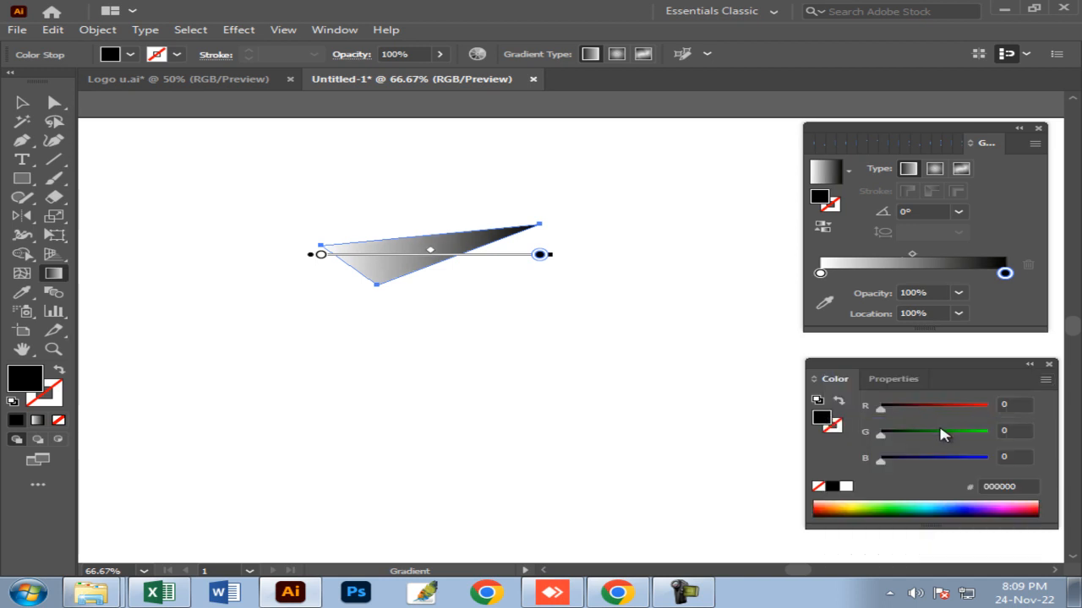
pyautogui.moveTo(883, 434); pyautogui.dragTo(970, 436)
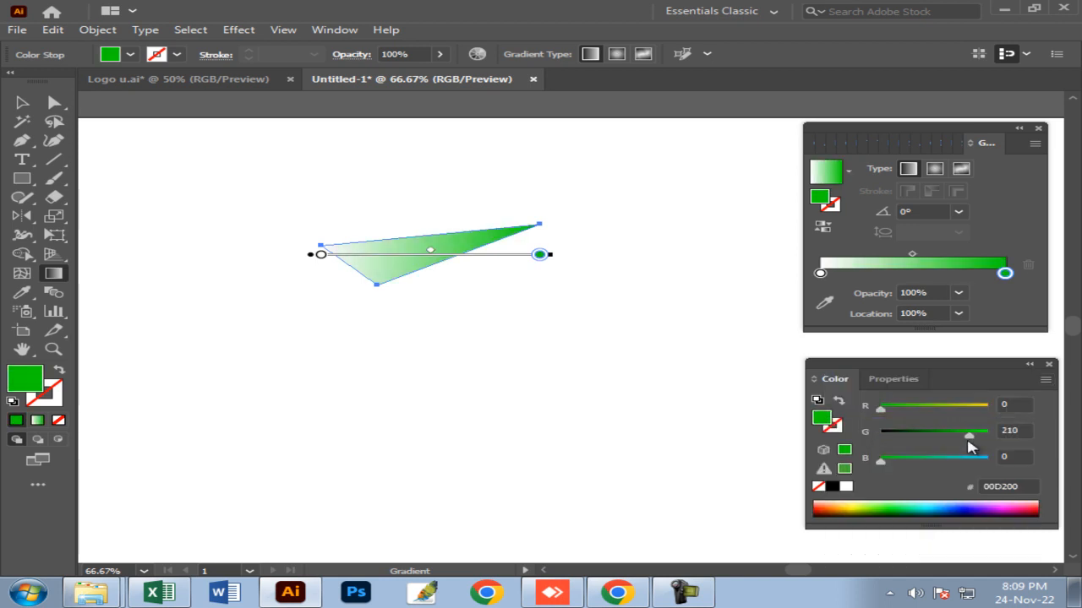
pyautogui.moveTo(880, 407); pyautogui.dragTo(947, 409)
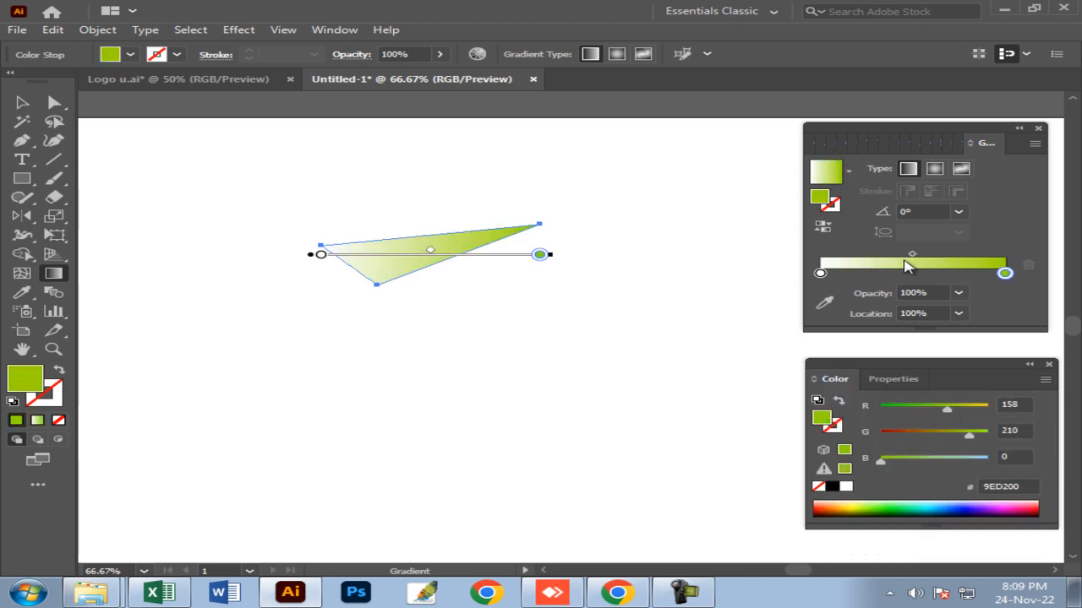
pyautogui.click(846, 274)
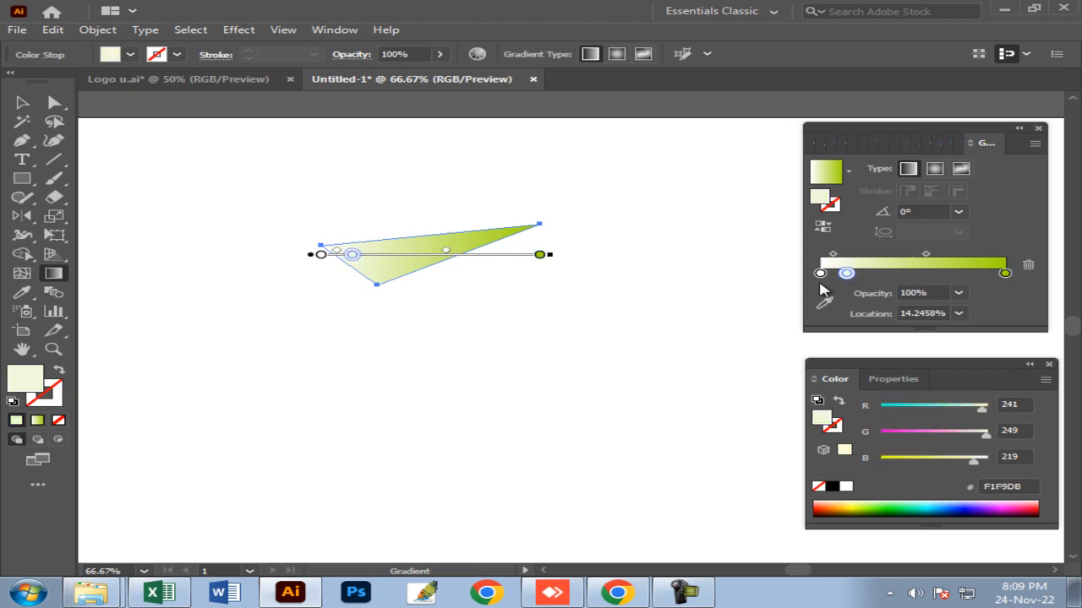
pyautogui.moveTo(846, 274); pyautogui.dragTo(1028, 270)
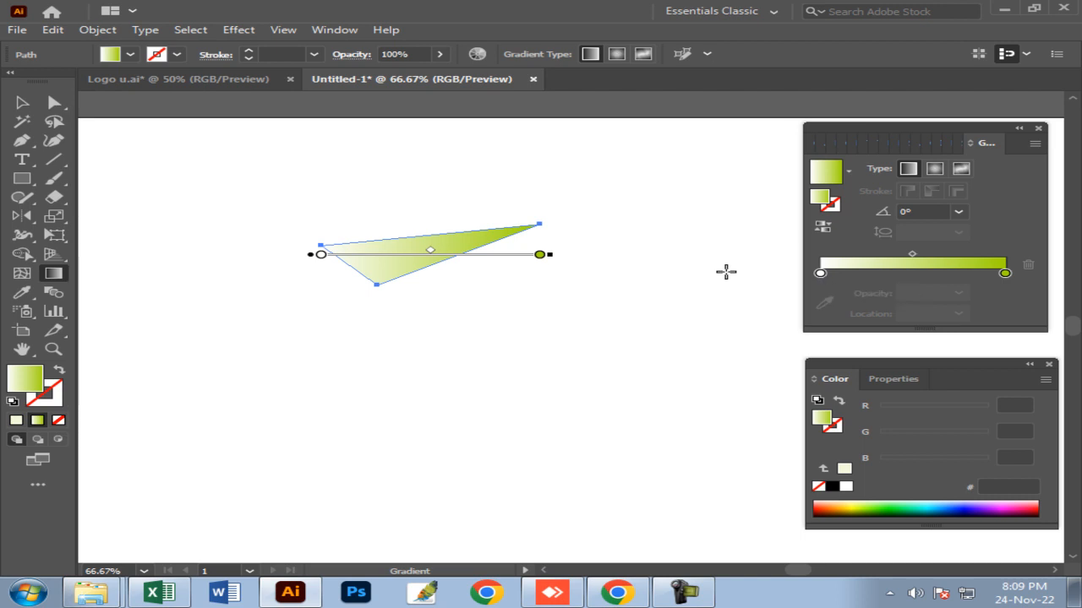
# Step: Set the gradient's start stop to the RGB Cyan swatch and its end stop to the bright green 00FF00 swatch
pyautogui.doubleClick(819, 274)
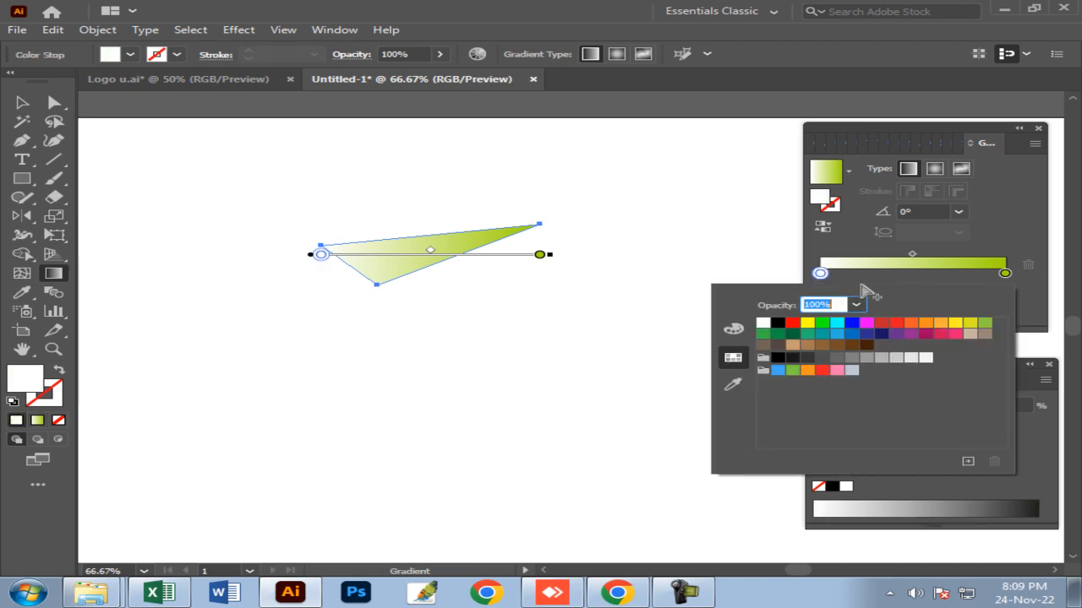
pyautogui.click(838, 326)
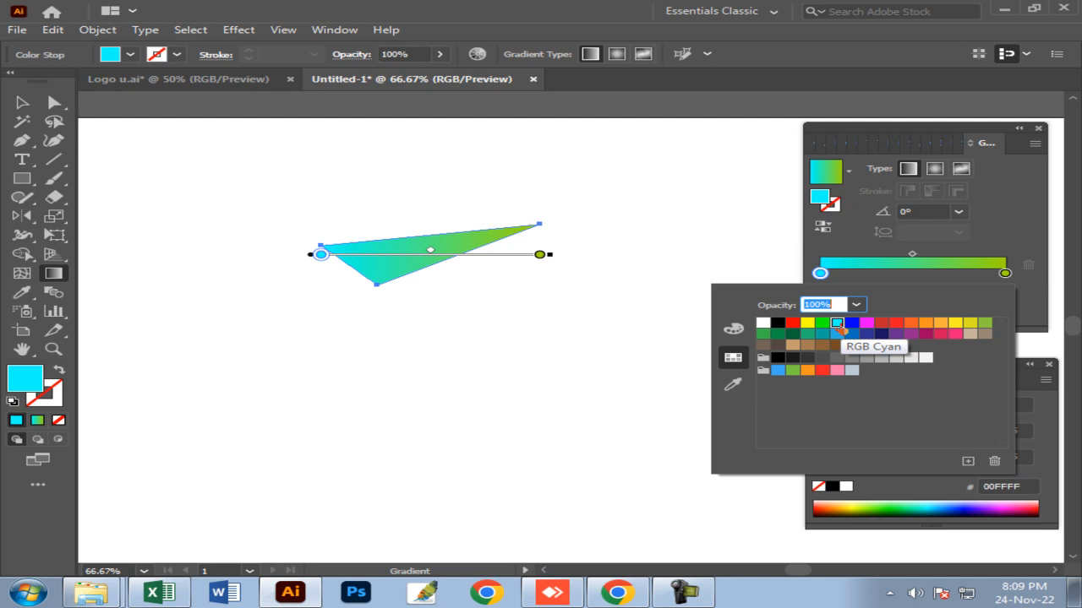
pyautogui.press('Return')
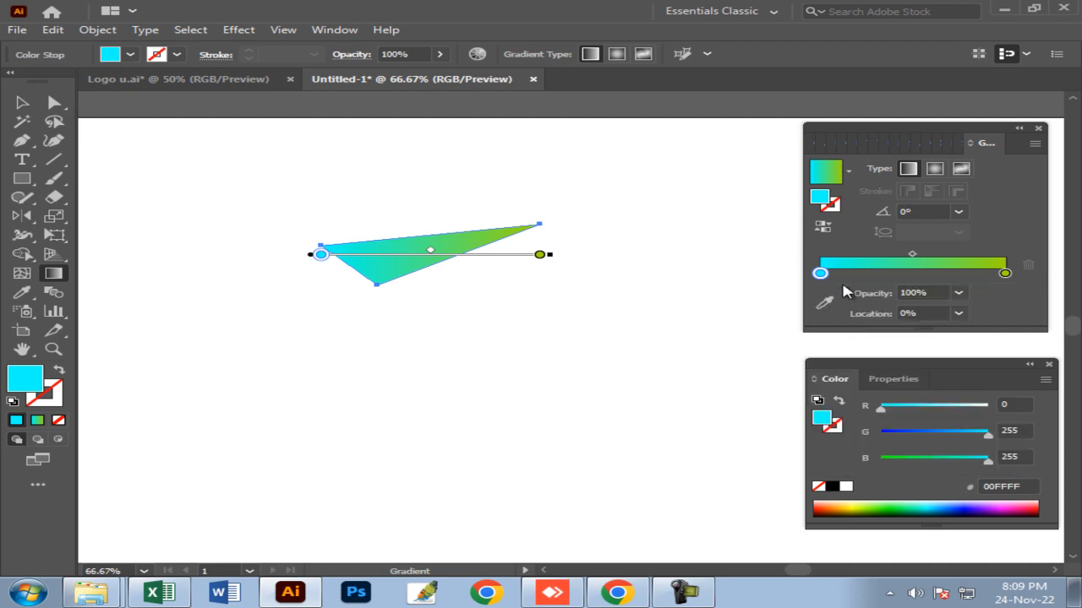
pyautogui.doubleClick(1004, 273)
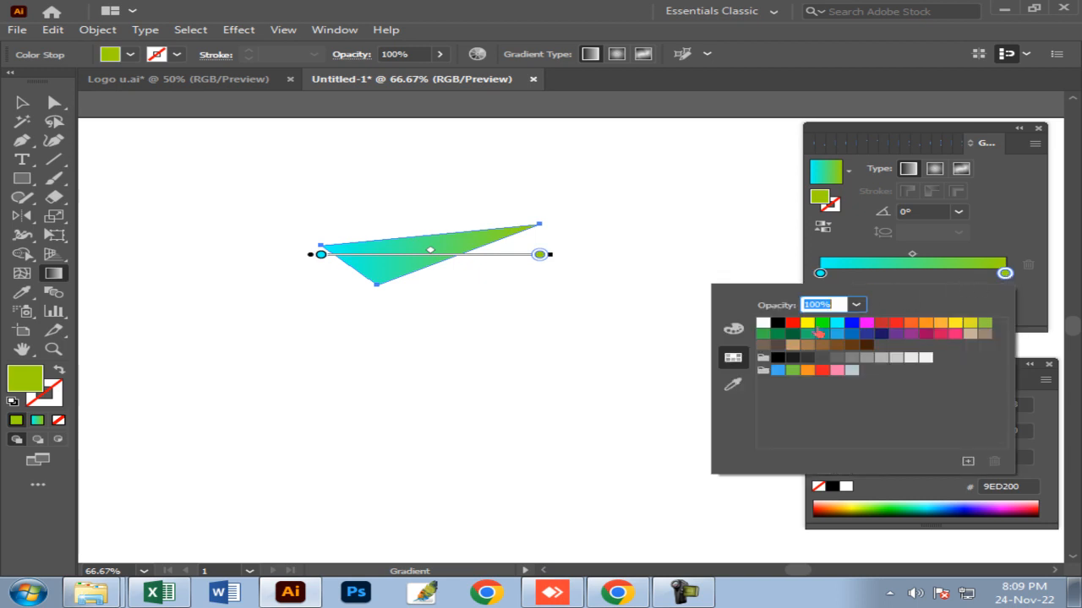
pyautogui.click(819, 326)
pyautogui.click(656, 272)
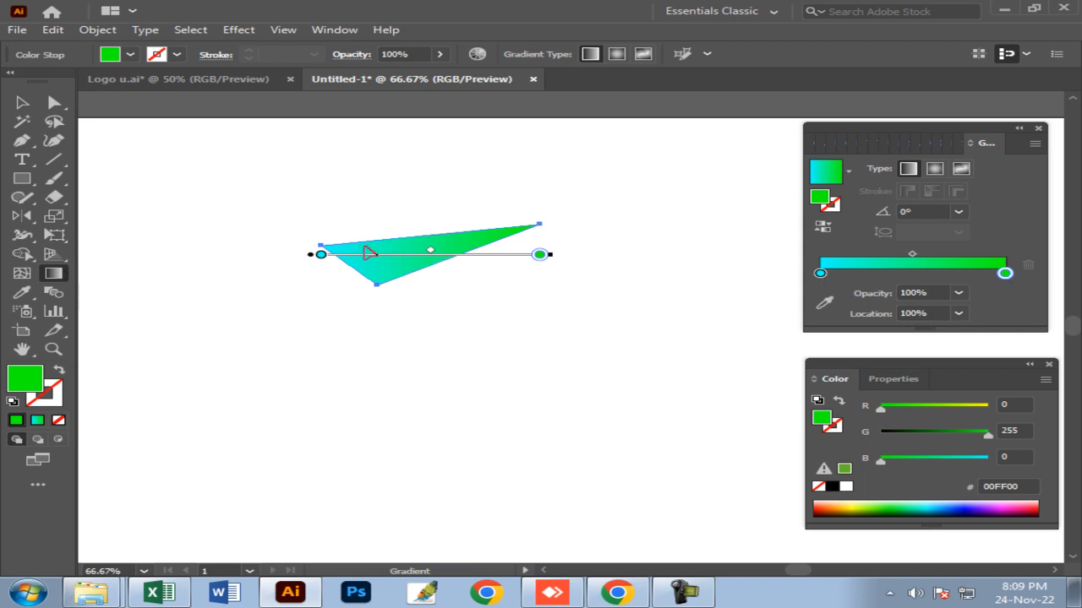
# Step: Redirect the triangle's gradient to about -173.66° so green fills the blunt end and cyan the sharp tip
pyautogui.moveTo(287, 246)
pyautogui.mouseDown()
pyautogui.moveTo(550, 240)
pyautogui.moveTo(283, 267)
pyautogui.mouseUp()
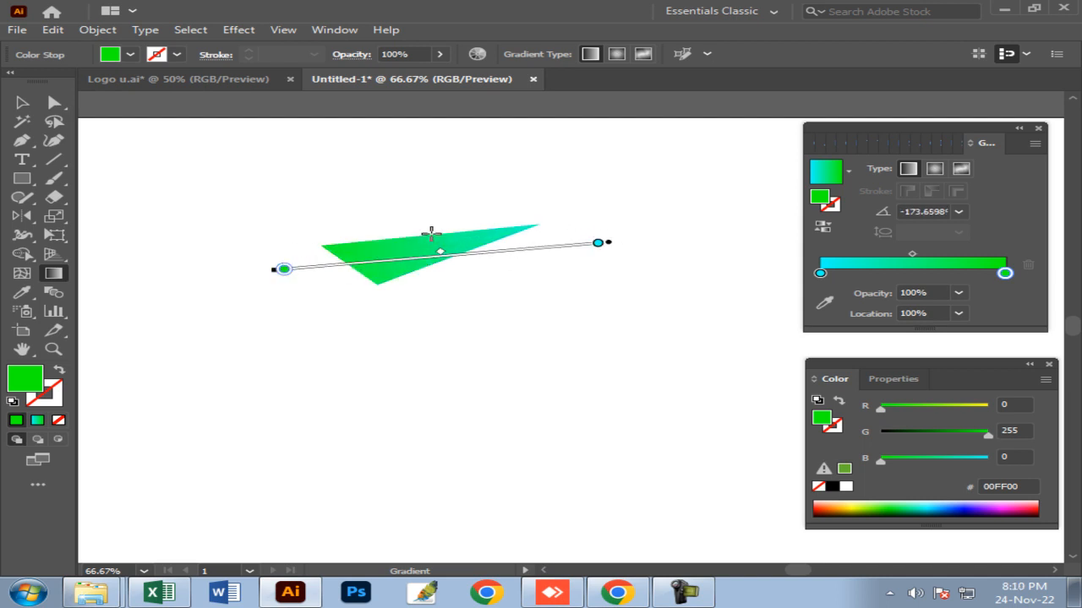
pyautogui.click(21, 103)
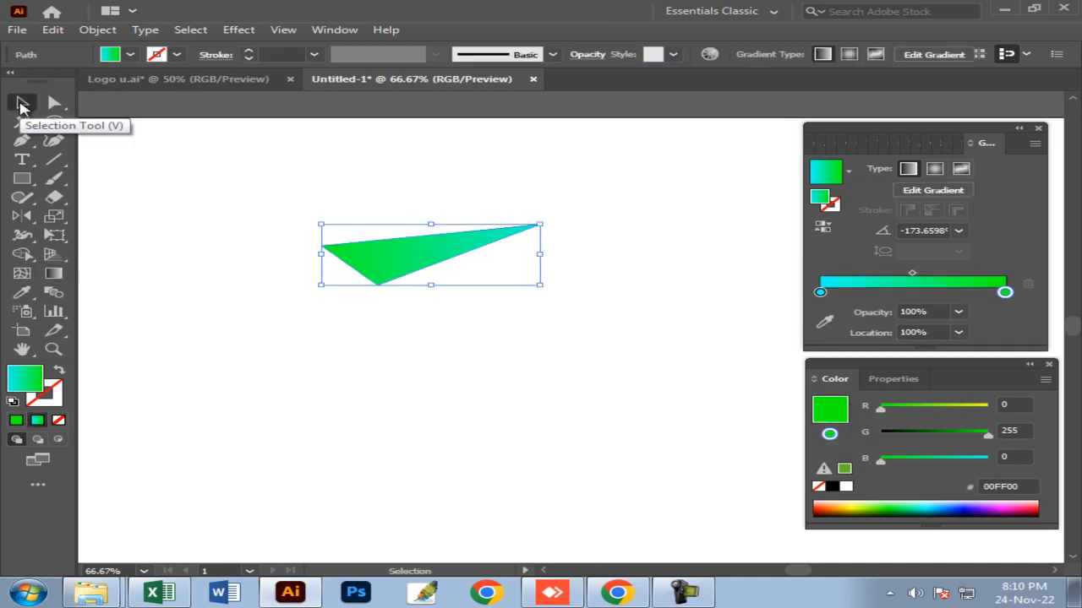
pyautogui.click(371, 150)
# Step: Stretch the gradient triangle slightly wider toward its sharp tip and reduce its height a little
pyautogui.hotkey('ctrl', 'space')
pyautogui.keyDown('ctrl'); pyautogui.click(464, 258); pyautogui.keyUp('ctrl')
pyautogui.moveTo(464, 260); pyautogui.dragTo(442, 176)
pyautogui.click(489, 254)
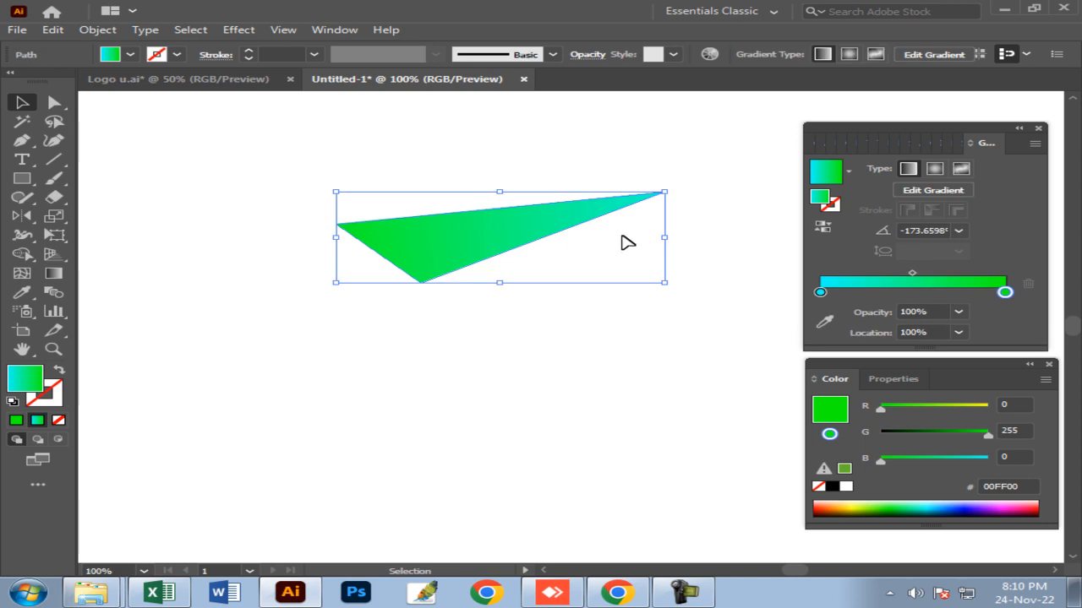
pyautogui.moveTo(671, 238); pyautogui.dragTo(709, 238)
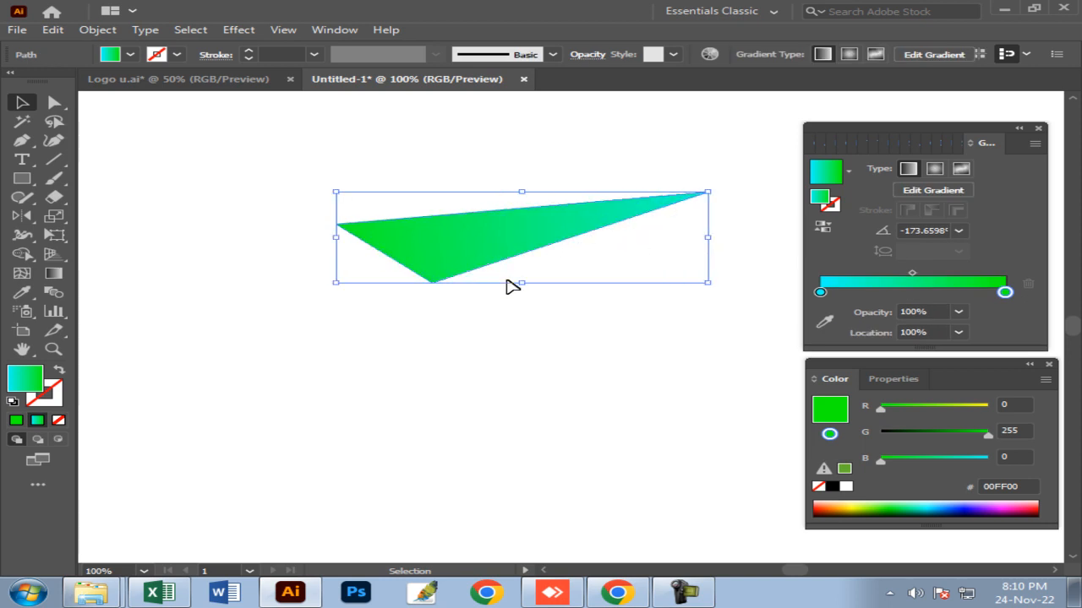
pyautogui.moveTo(520, 283); pyautogui.dragTo(521, 268)
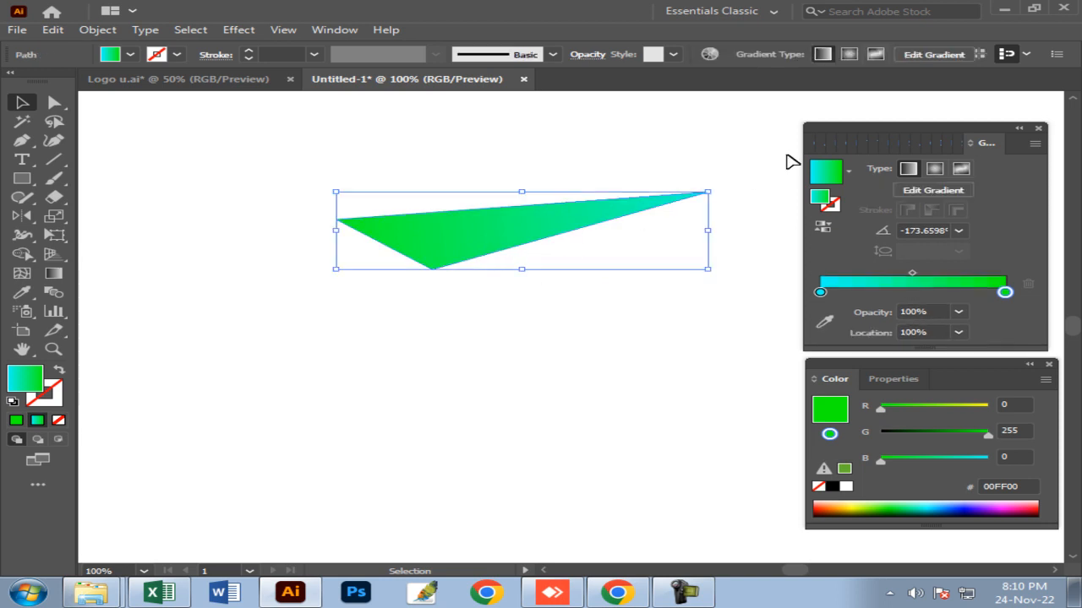
# Step: Move the floating Gradient and Color windows away from the artwork and leave the triangle deselected
pyautogui.moveTo(840, 133); pyautogui.dragTo(901, 120)
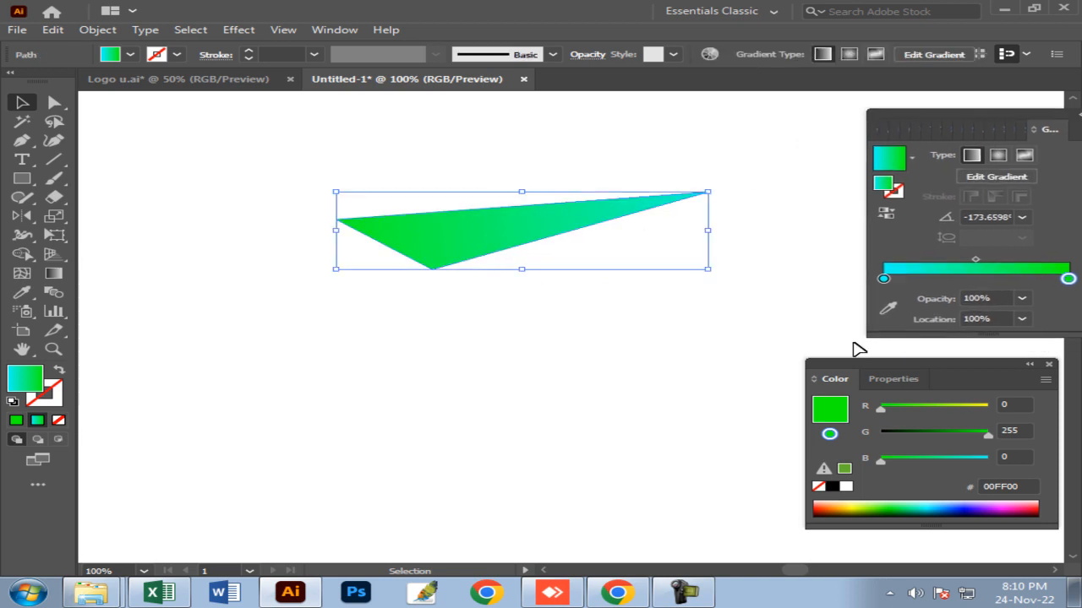
pyautogui.moveTo(848, 369); pyautogui.dragTo(896, 372)
pyautogui.click(497, 357)
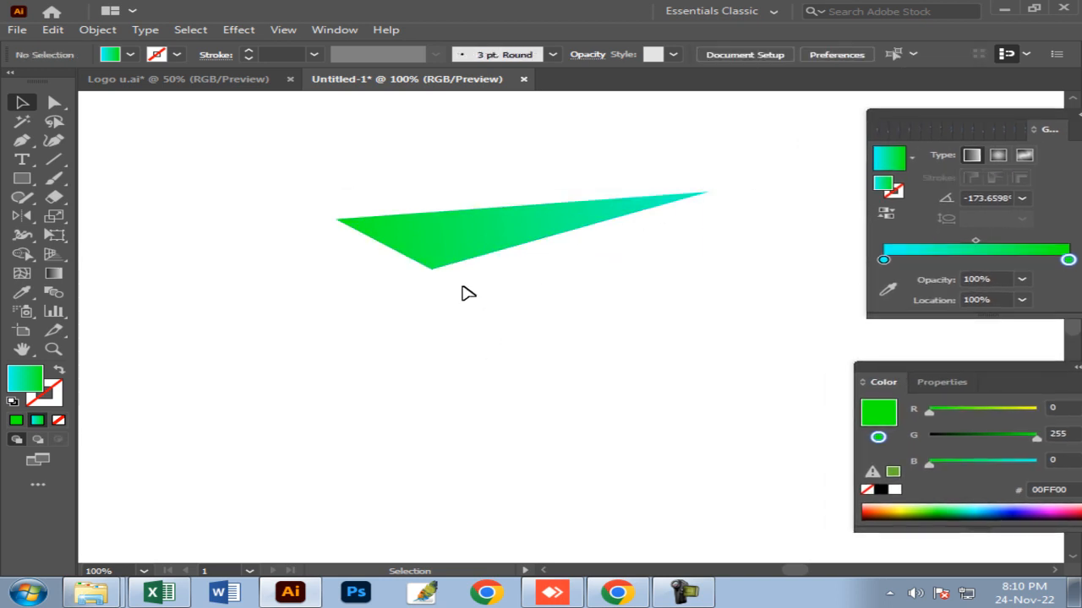
pyautogui.click(463, 253)
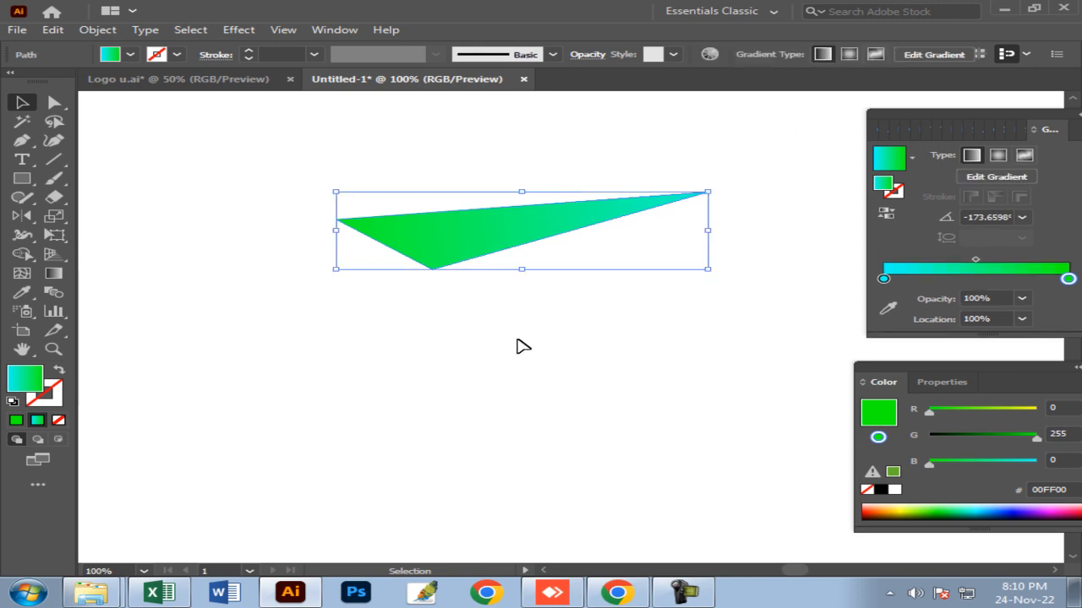
pyautogui.click(185, 210)
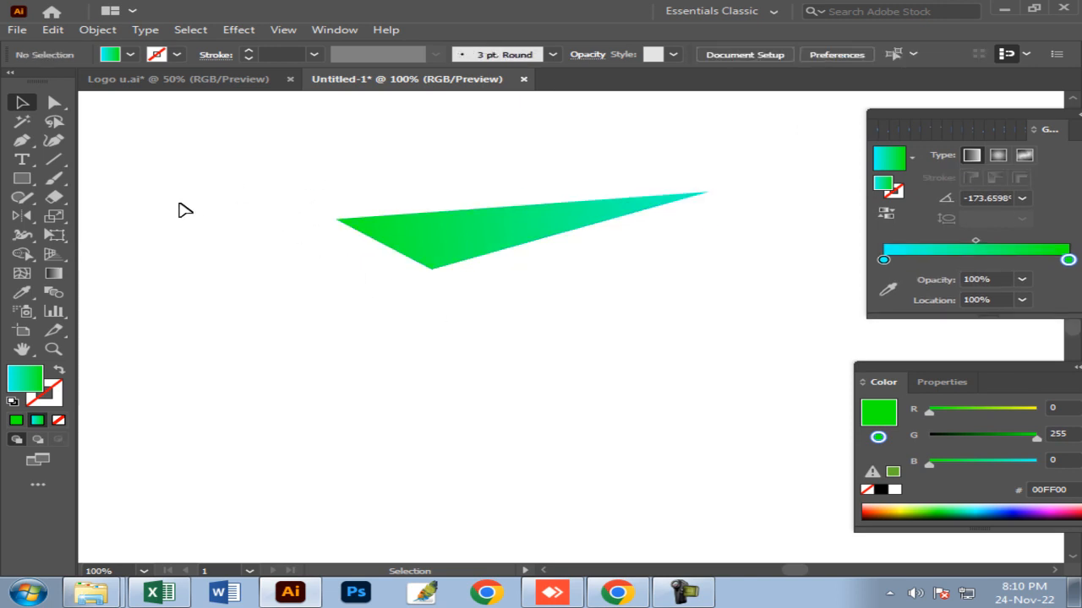
# Step: Draw a closed shape with the Pen tool that continues the triangle's short lower edge to a sharp tip, with a flat base beneath
pyautogui.click(22, 140)
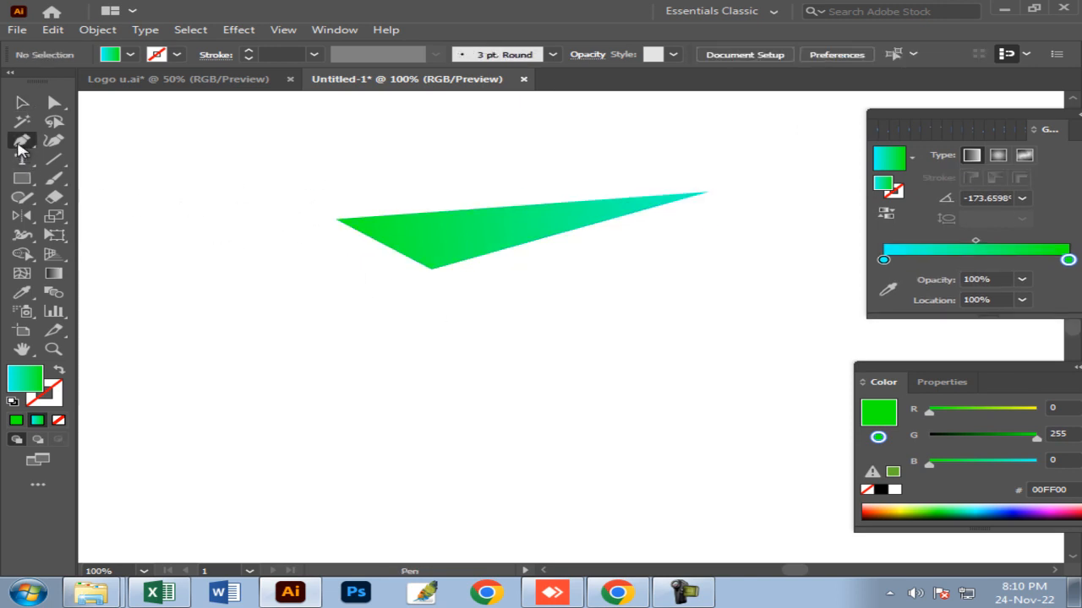
pyautogui.click(336, 220)
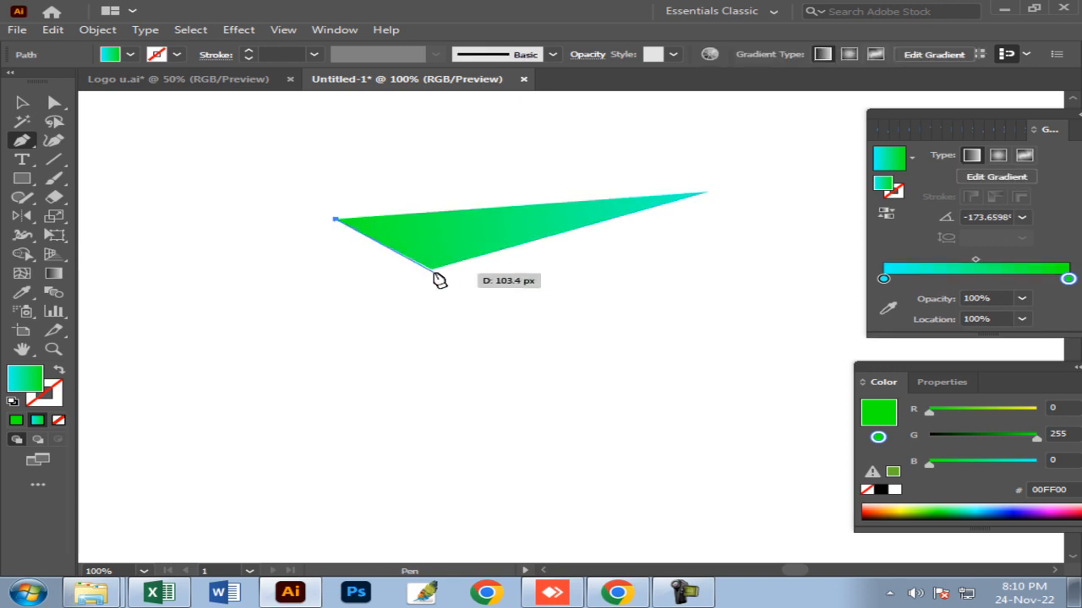
pyautogui.click(432, 269)
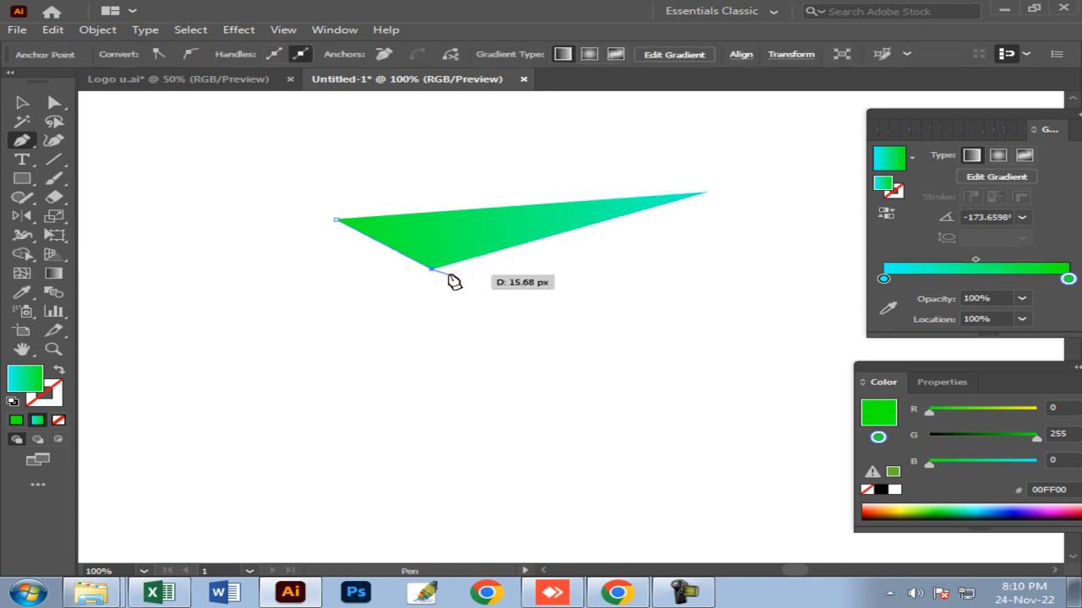
pyautogui.click(507, 307)
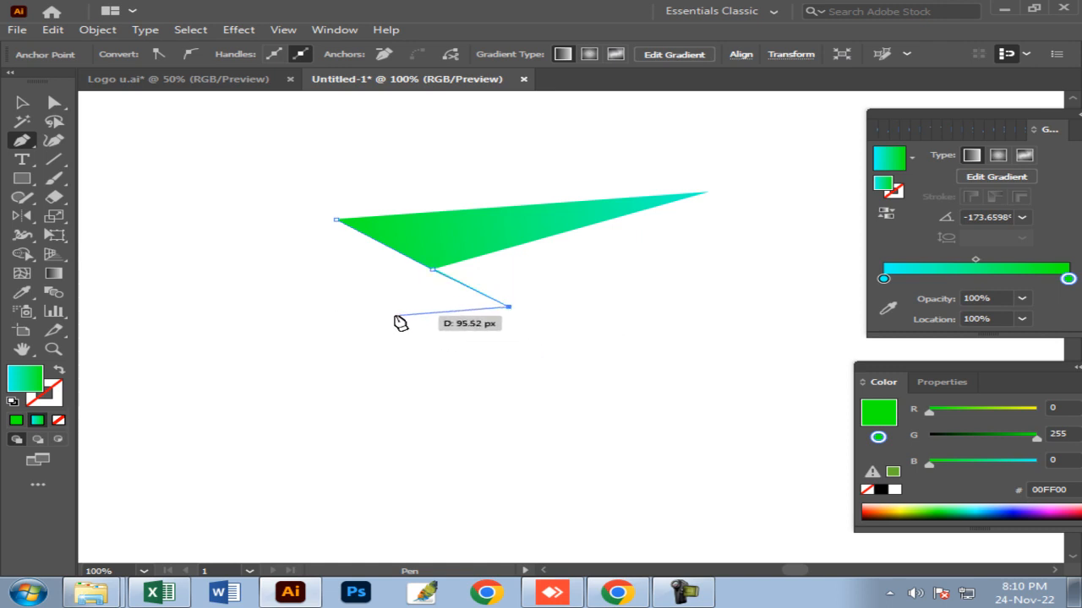
pyautogui.click(319, 298)
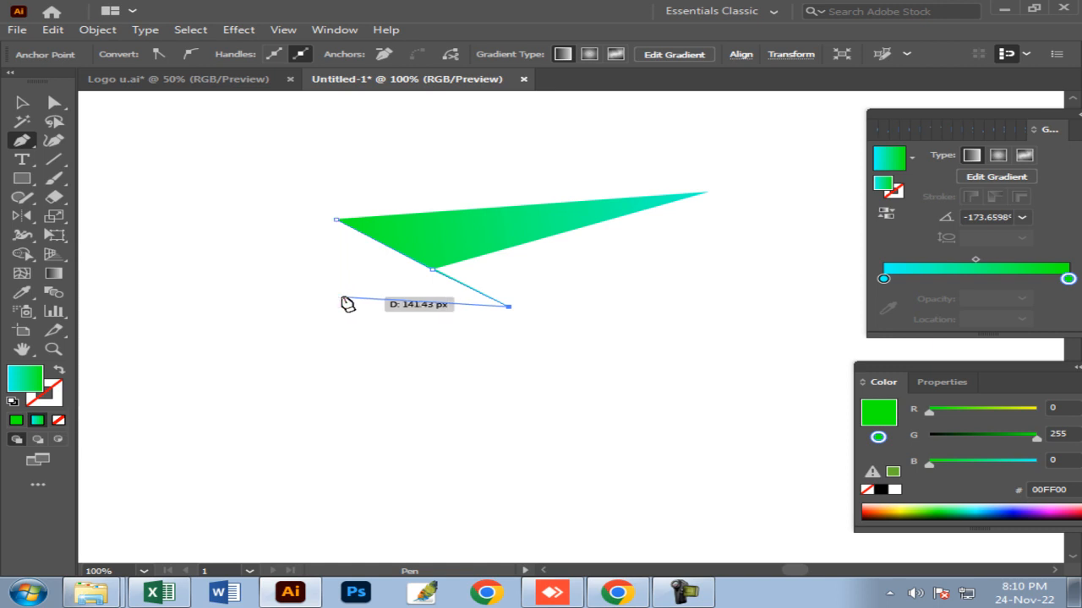
pyautogui.click(342, 307)
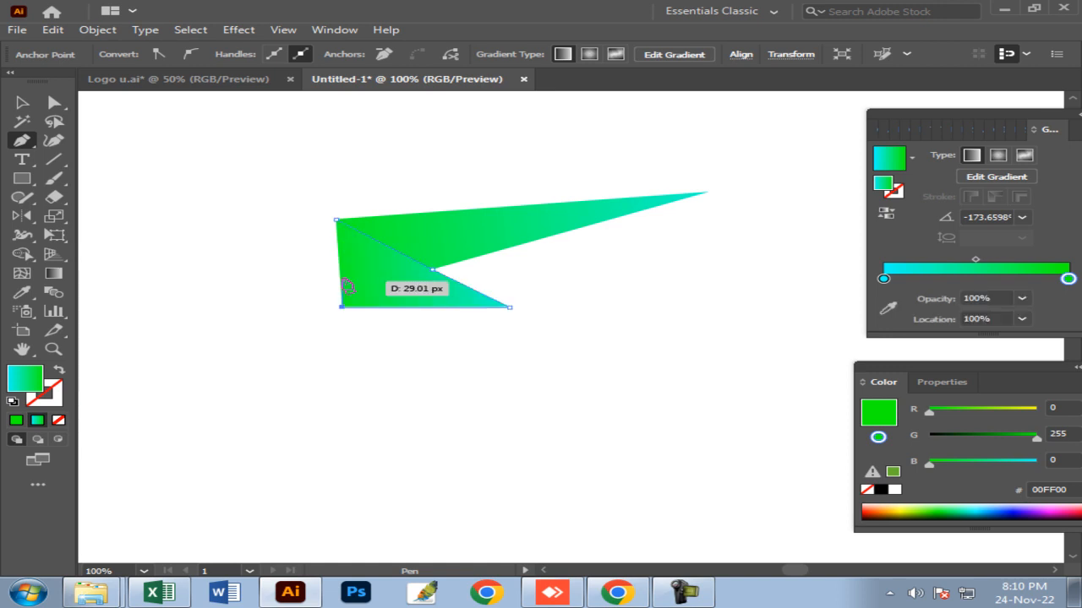
pyautogui.click(337, 220)
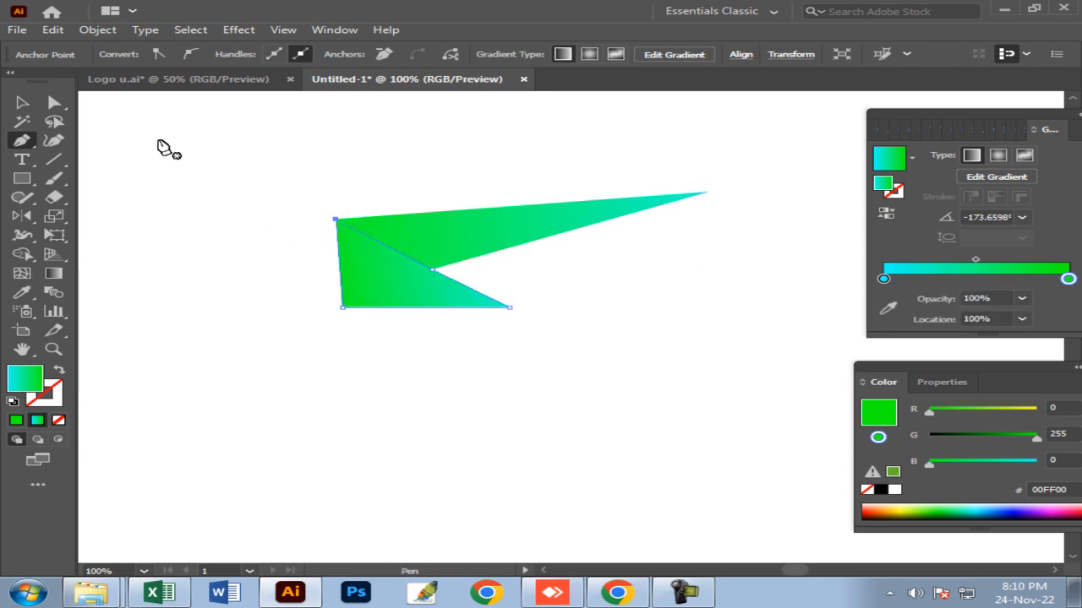
# Step: Select the new lower shape and check the colours of its matching piece in Logo u.ai before returning to Untitled-1
pyautogui.click(22, 103)
pyautogui.click(517, 329)
pyautogui.click(427, 306)
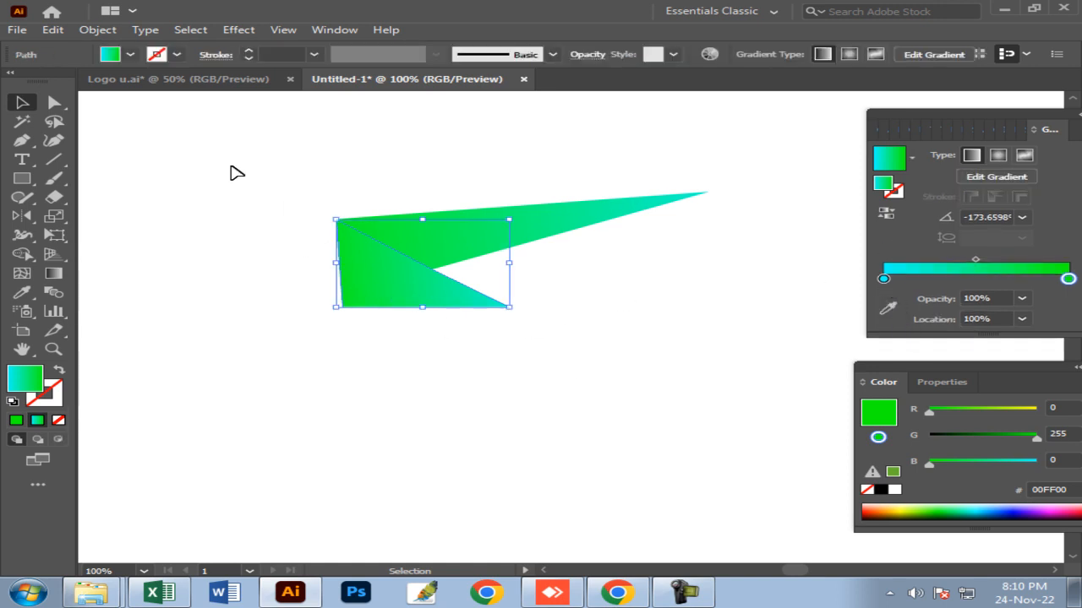
pyautogui.click(228, 84)
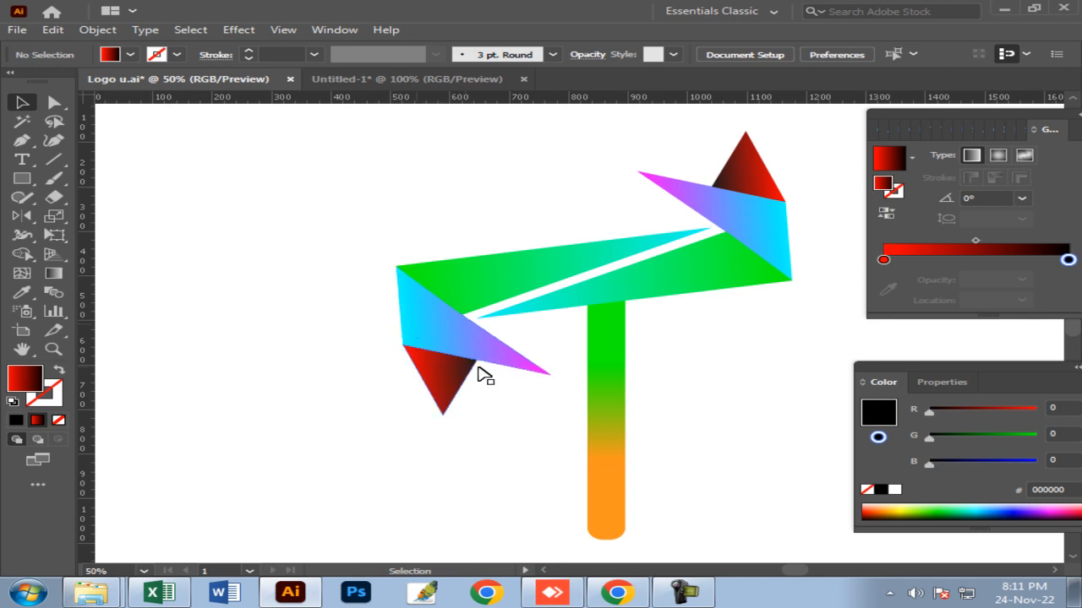
pyautogui.click(461, 84)
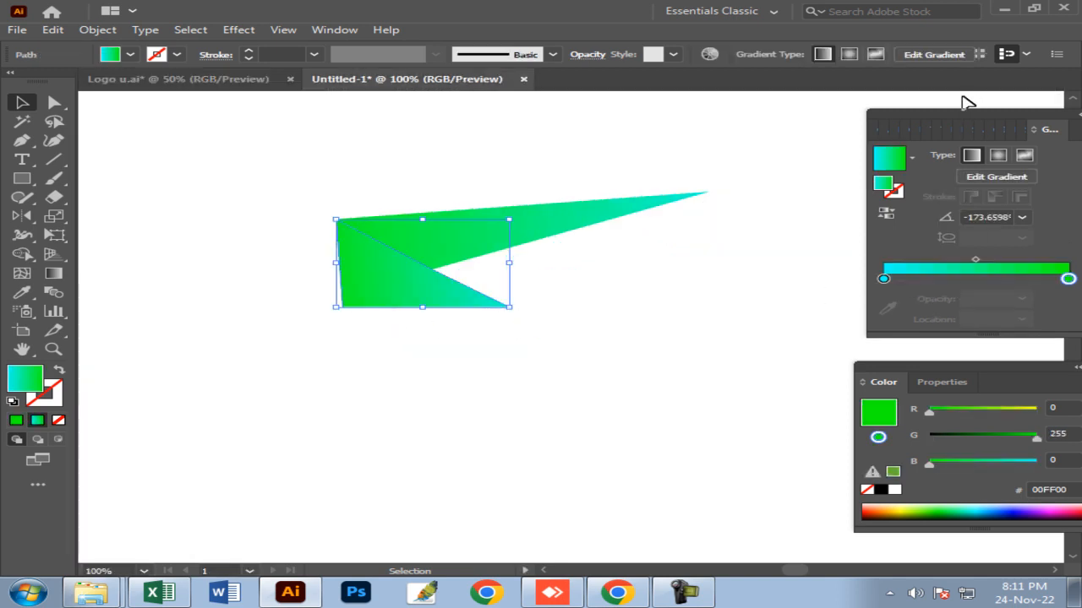
# Step: Move the floating Gradient window fully into view and reselect the lower shape
pyautogui.moveTo(922, 115); pyautogui.dragTo(856, 121)
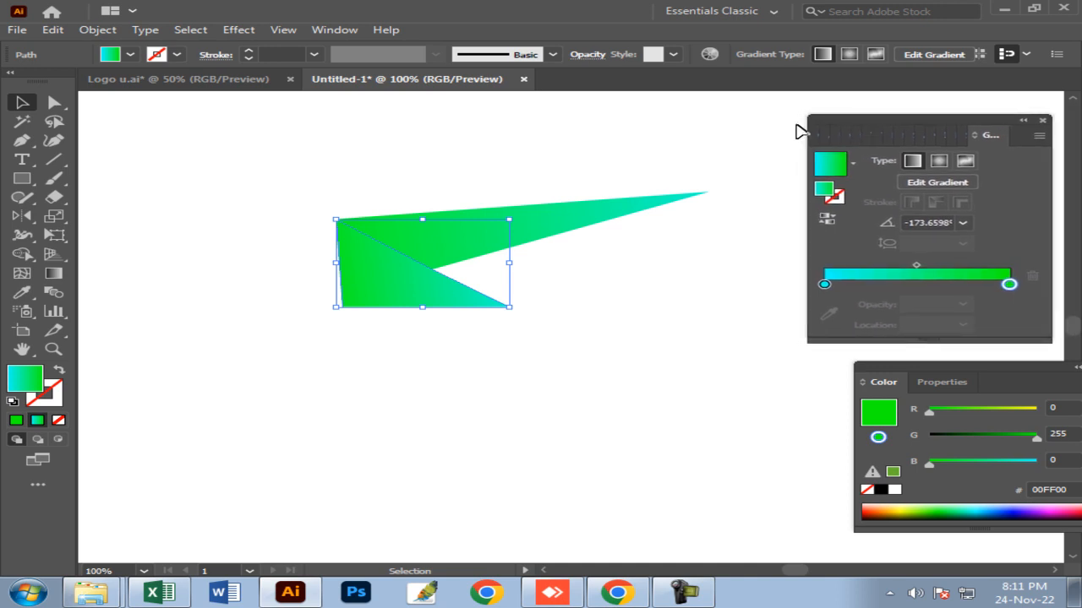
pyautogui.click(698, 147)
pyautogui.click(428, 306)
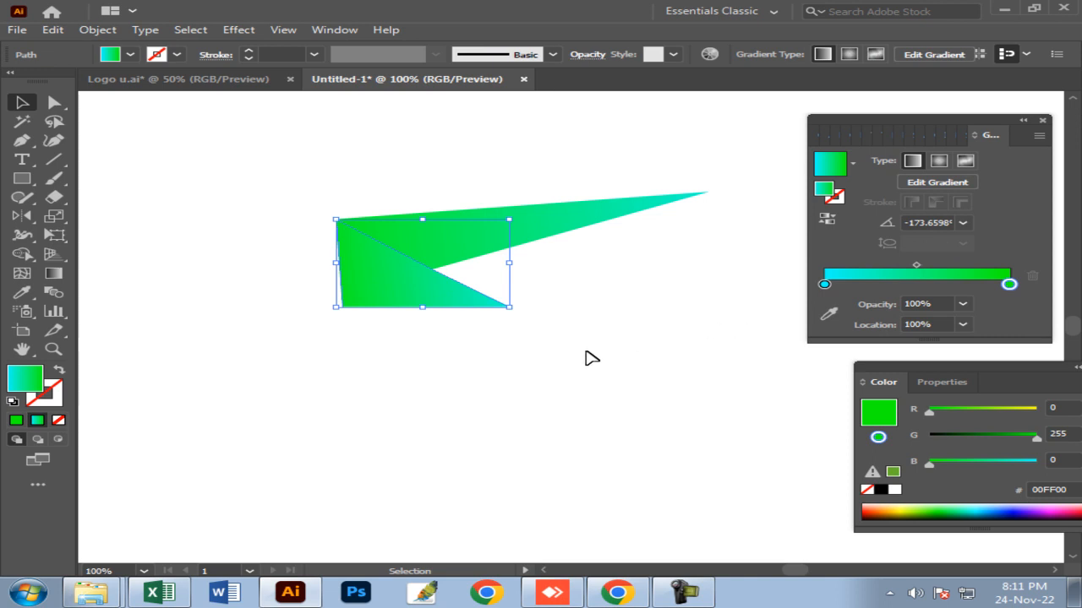
pyautogui.click(580, 326)
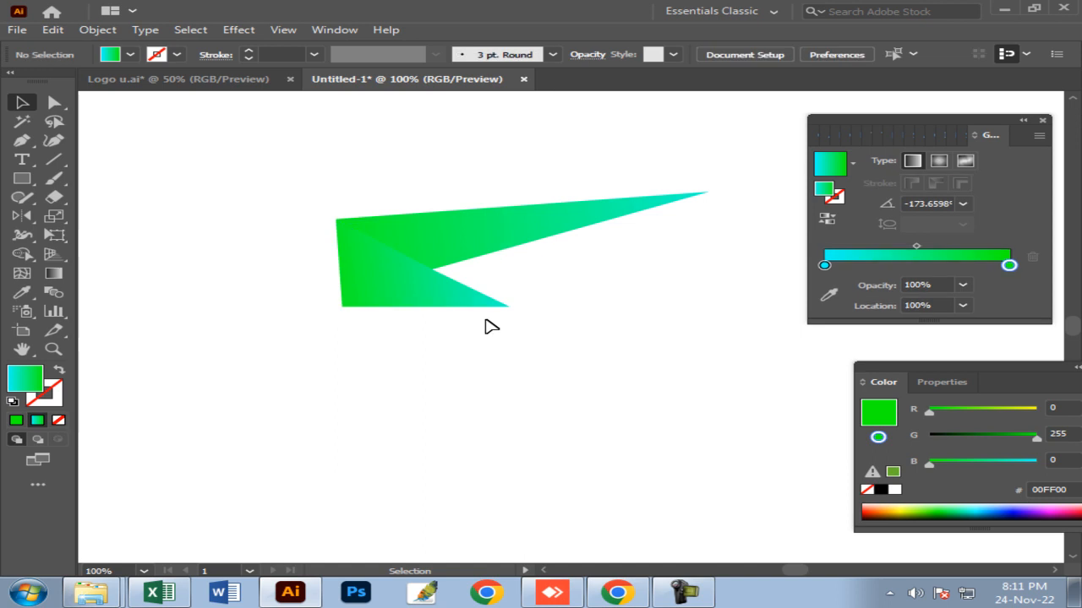
pyautogui.click(434, 300)
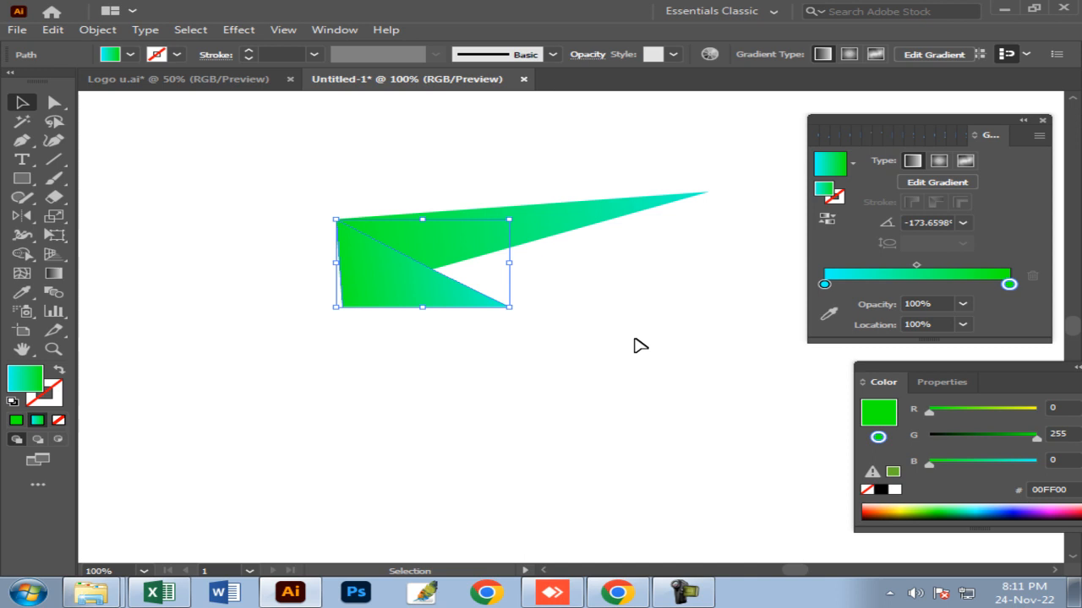
pyautogui.click(560, 329)
pyautogui.click(484, 310)
pyautogui.click(617, 320)
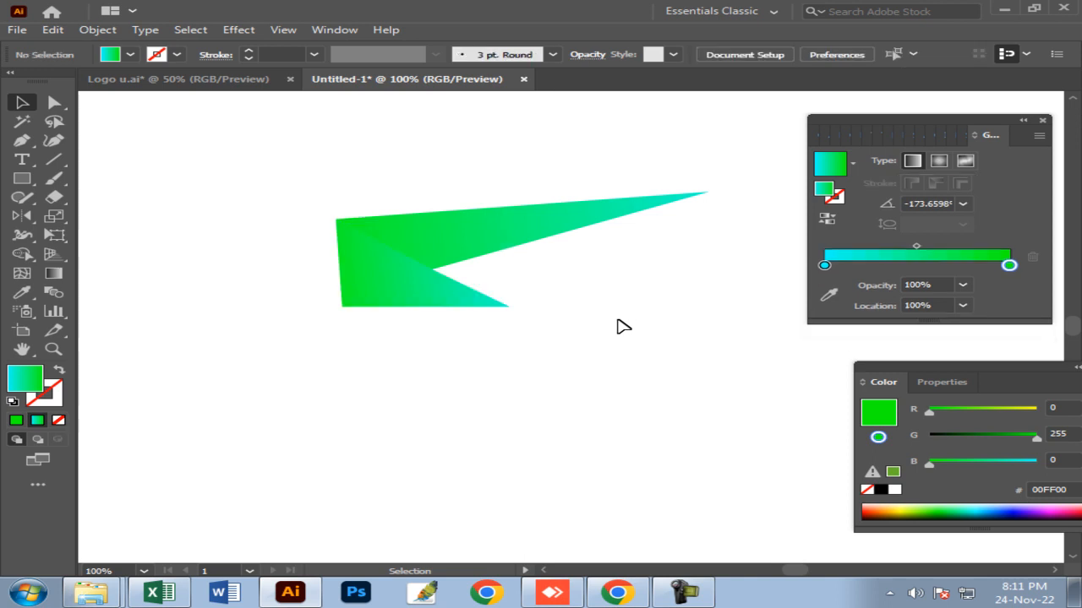
# Step: Try the blue 0000FF and bright green 00FF00 swatches on the start stop of the lower shape's gradient
pyautogui.click(407, 287)
pyautogui.doubleClick(824, 284)
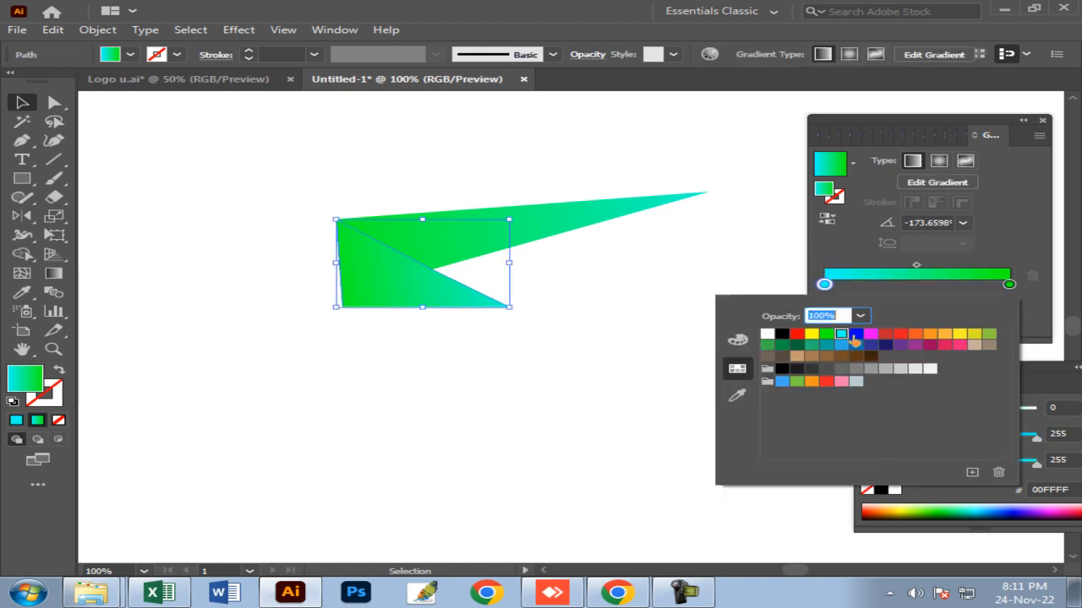
pyautogui.click(782, 381)
pyautogui.click(856, 334)
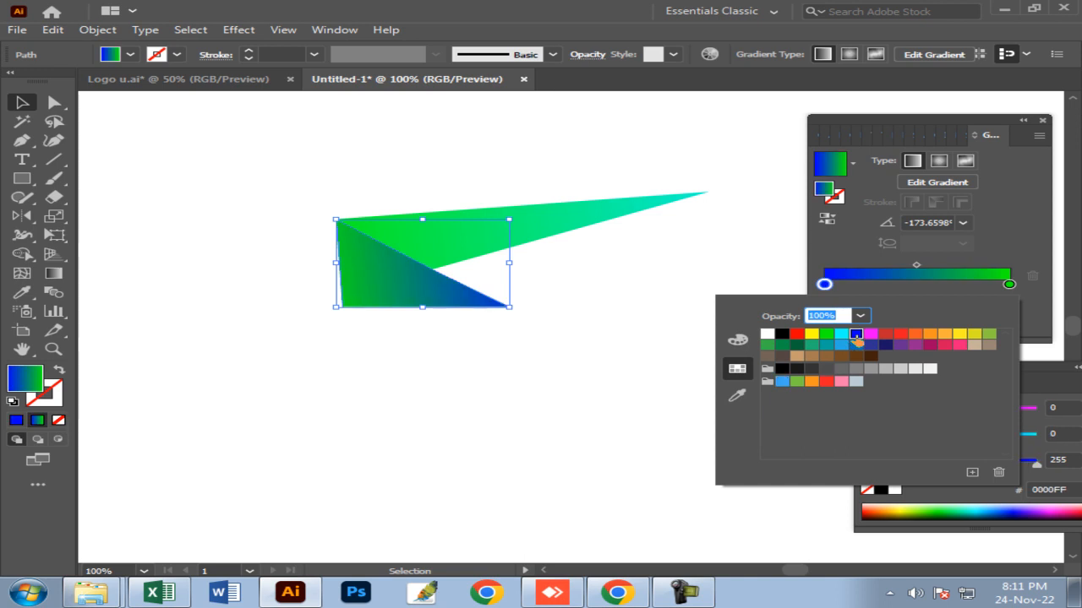
pyautogui.click(827, 335)
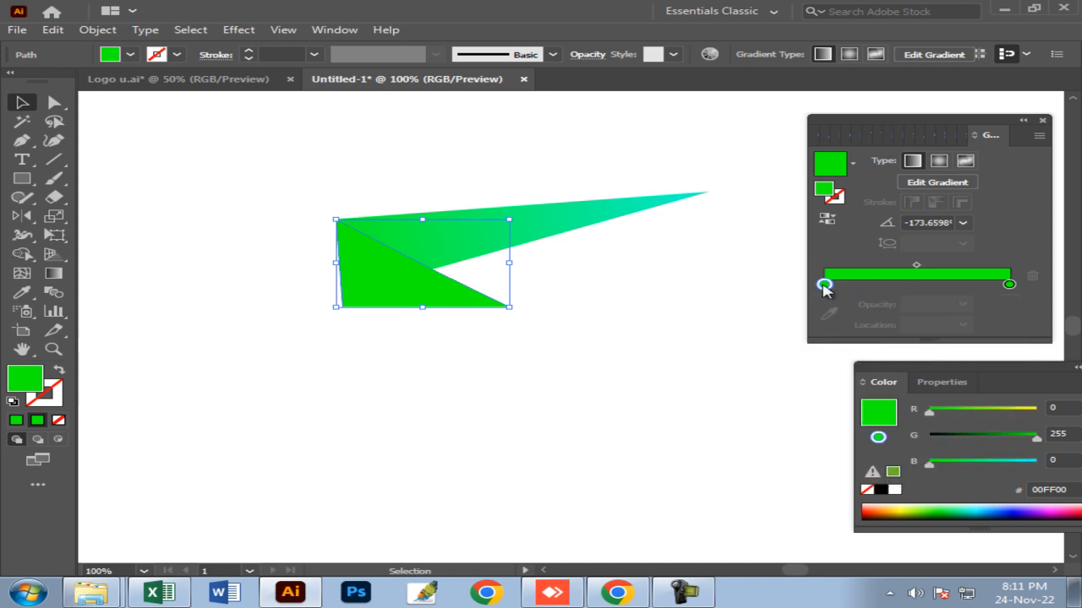
# Step: Set the lower shape's gradient start stop to the light blue 3FA9F5 swatch and its end stop to magenta FF00FF
pyautogui.doubleClick(824, 285)
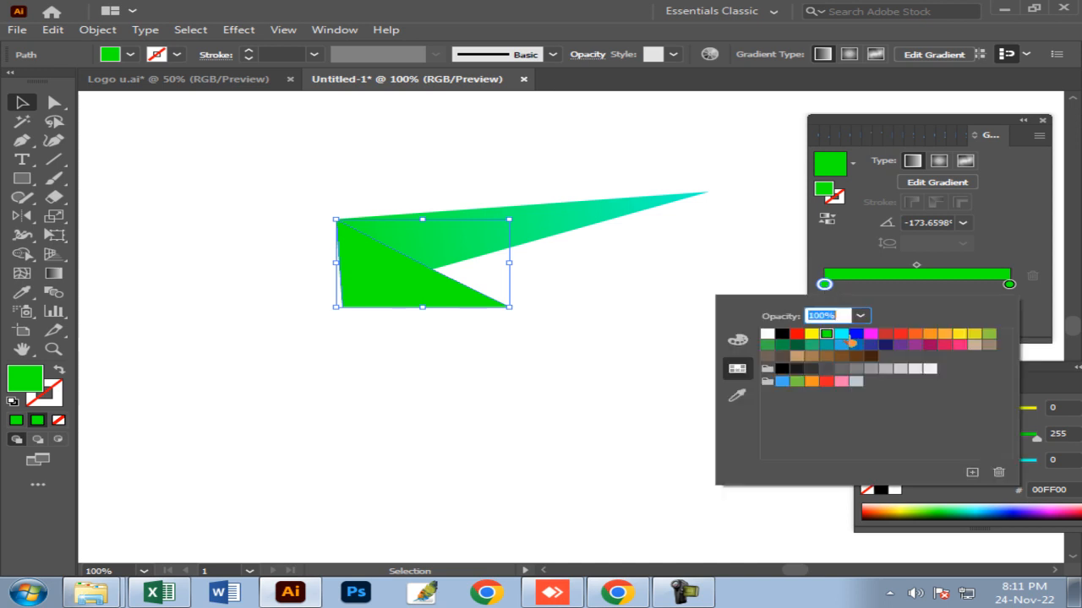
pyautogui.click(842, 336)
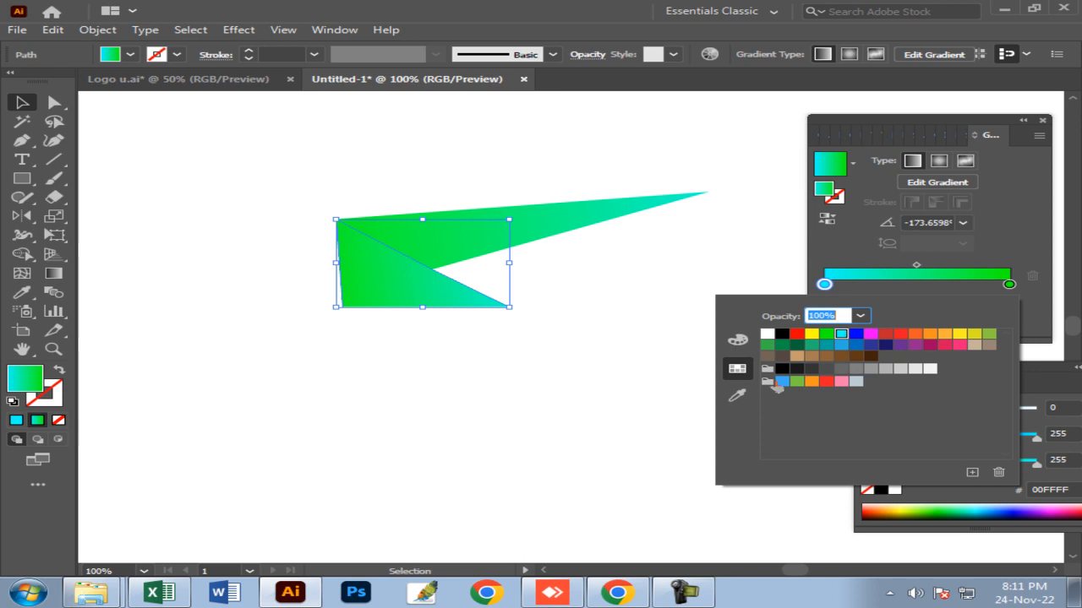
pyautogui.click(781, 381)
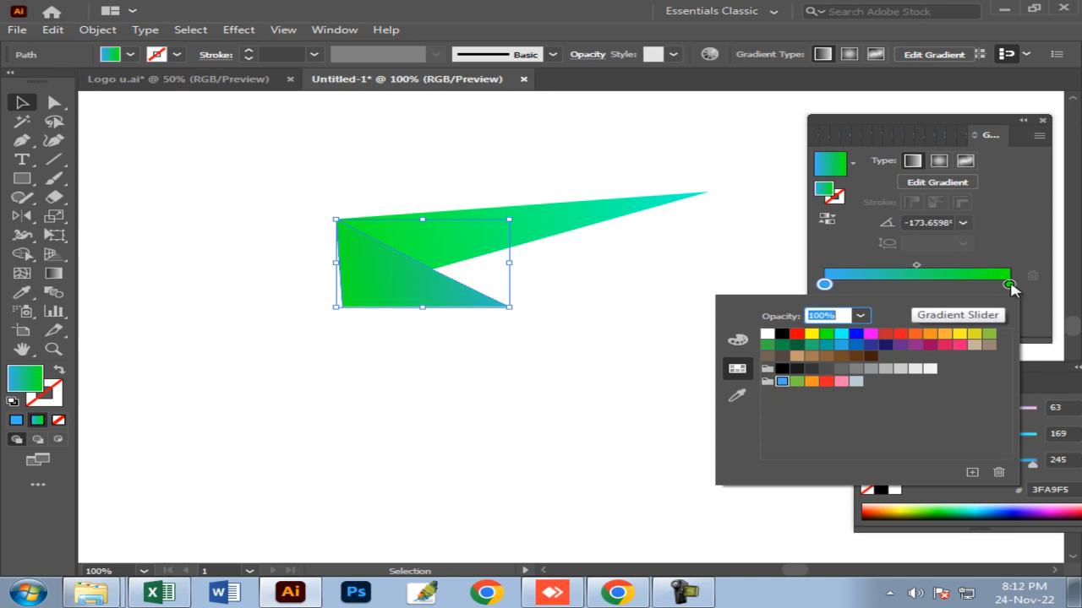
pyautogui.doubleClick(1010, 285)
pyautogui.click(871, 335)
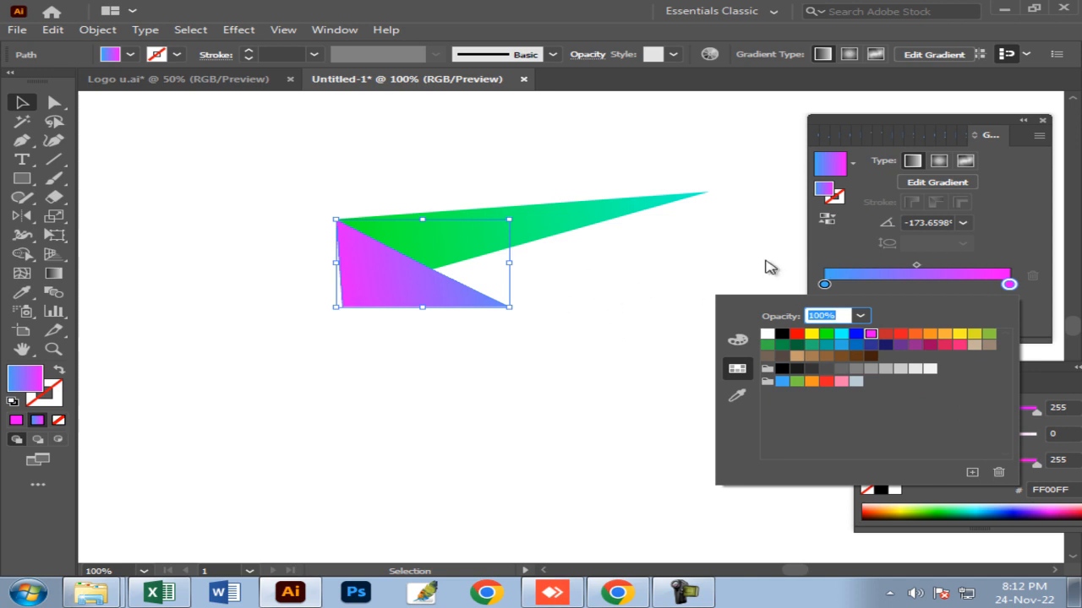
pyautogui.click(709, 256)
# Step: Try gradient directions of about -7.15°, 3.15° and 40.38° across the lower shape, undoing the last one
pyautogui.click(53, 273)
pyautogui.moveTo(229, 267)
pyautogui.mouseDown()
pyautogui.moveTo(512, 302)
pyautogui.moveTo(568, 292)
pyautogui.mouseUp()
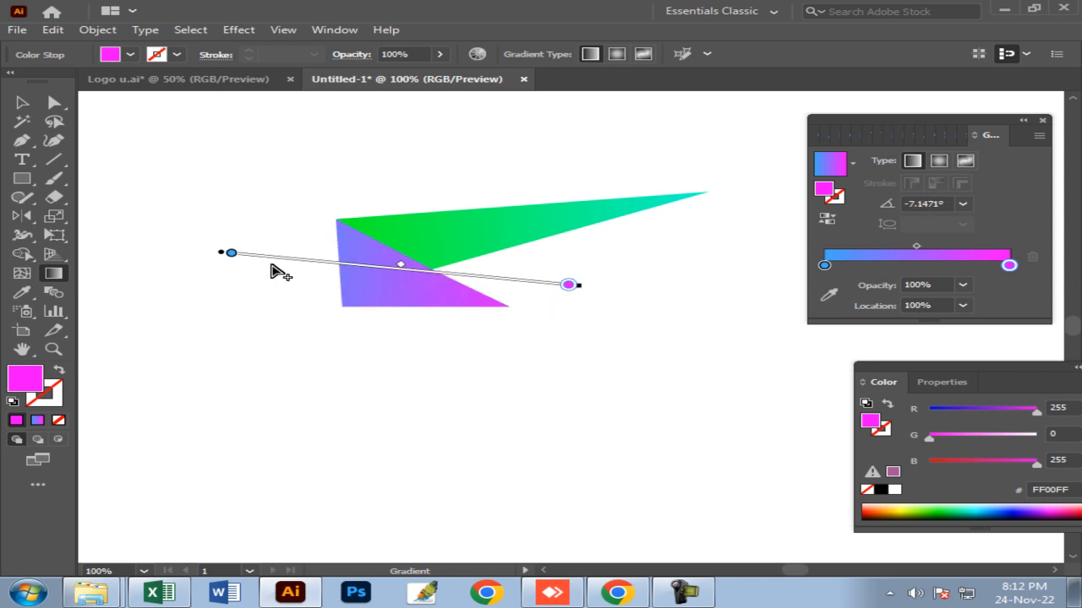
pyautogui.moveTo(278, 292); pyautogui.dragTo(529, 278)
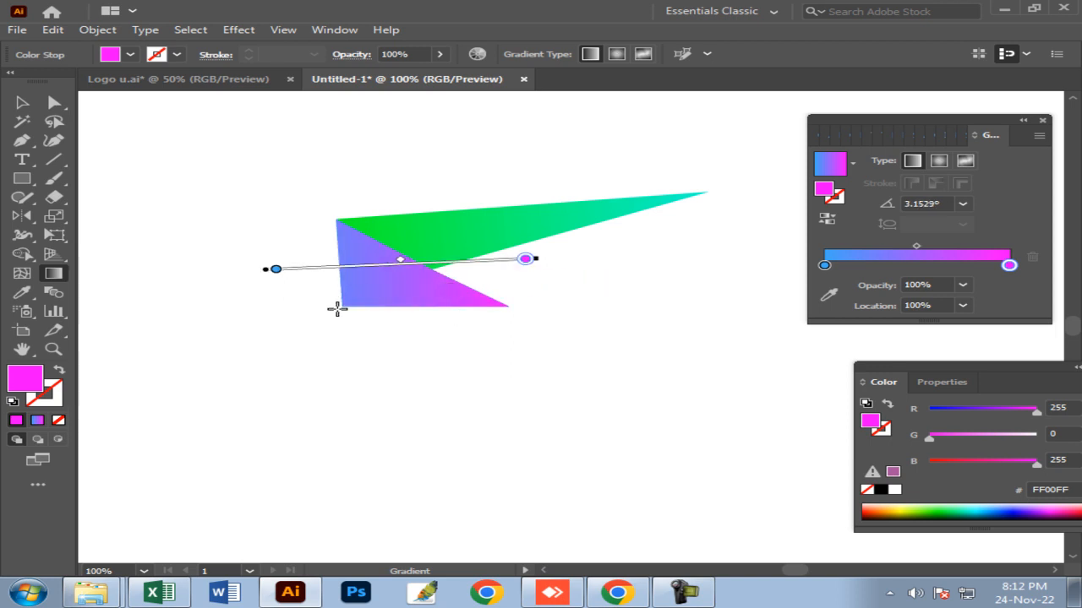
pyautogui.moveTo(306, 335); pyautogui.dragTo(519, 201)
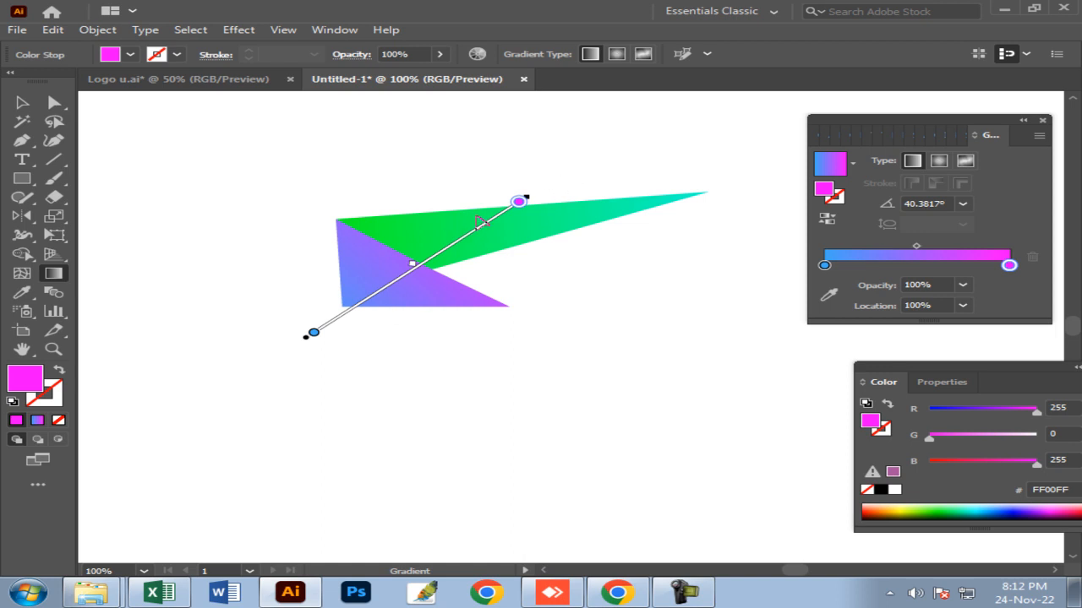
pyautogui.hotkey('ctrl', 'z')
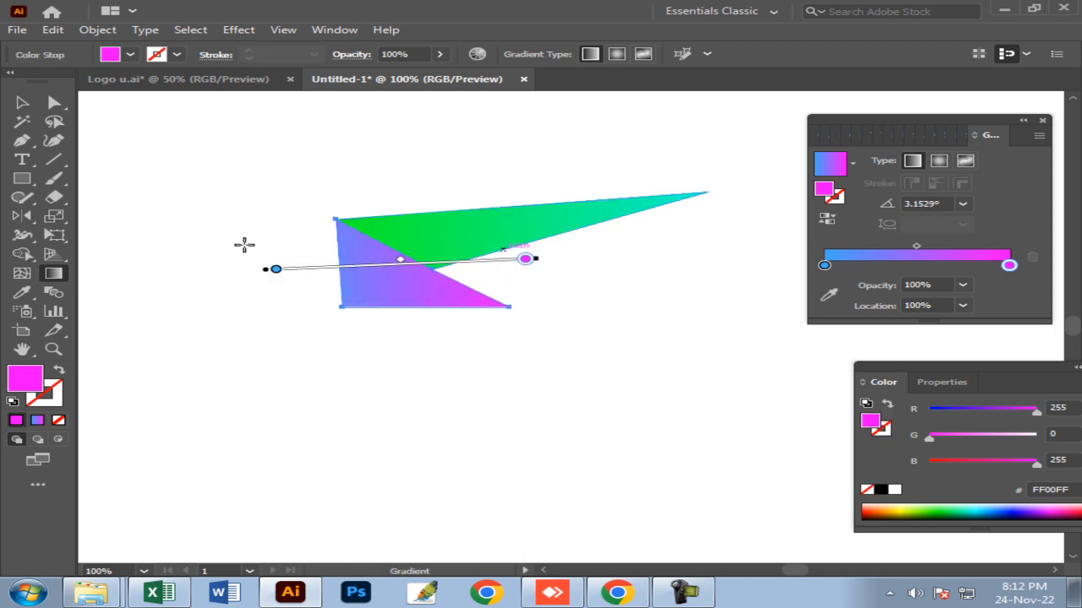
# Step: Redirect the lower shape's gradient to about -0.22° so blue starts at the blunt end and magenta fills the tip, leaving it deselected
pyautogui.moveTo(240, 269); pyautogui.dragTo(519, 269)
pyautogui.click(22, 103)
pyautogui.click(616, 303)
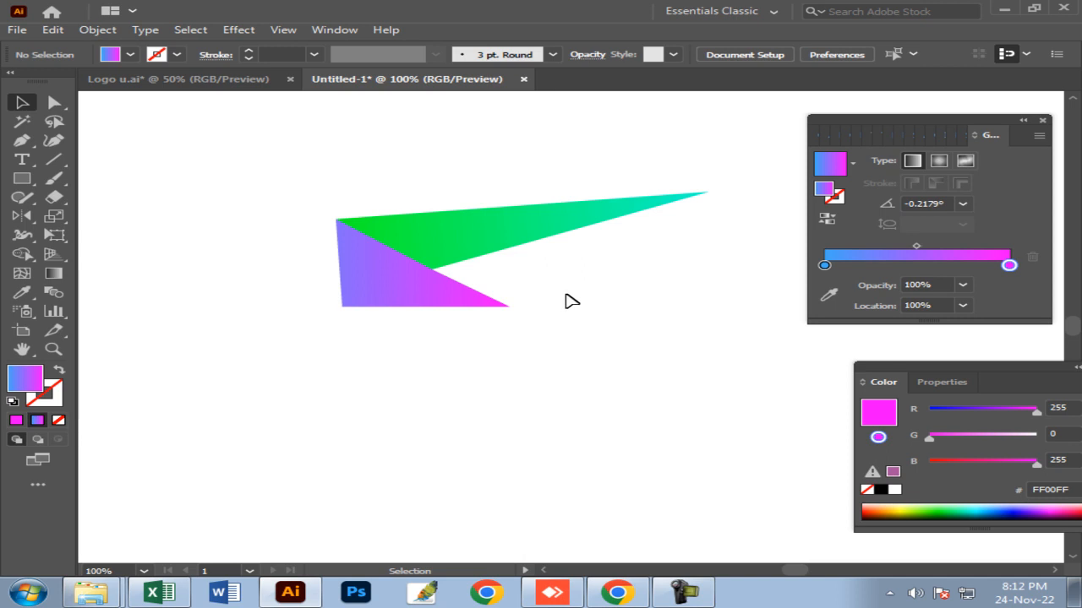
pyautogui.click(436, 304)
pyautogui.click(575, 297)
# Step: Move the floating Color window fully into view below the Gradient window and leave the artwork deselected
pyautogui.moveTo(933, 368); pyautogui.dragTo(840, 351)
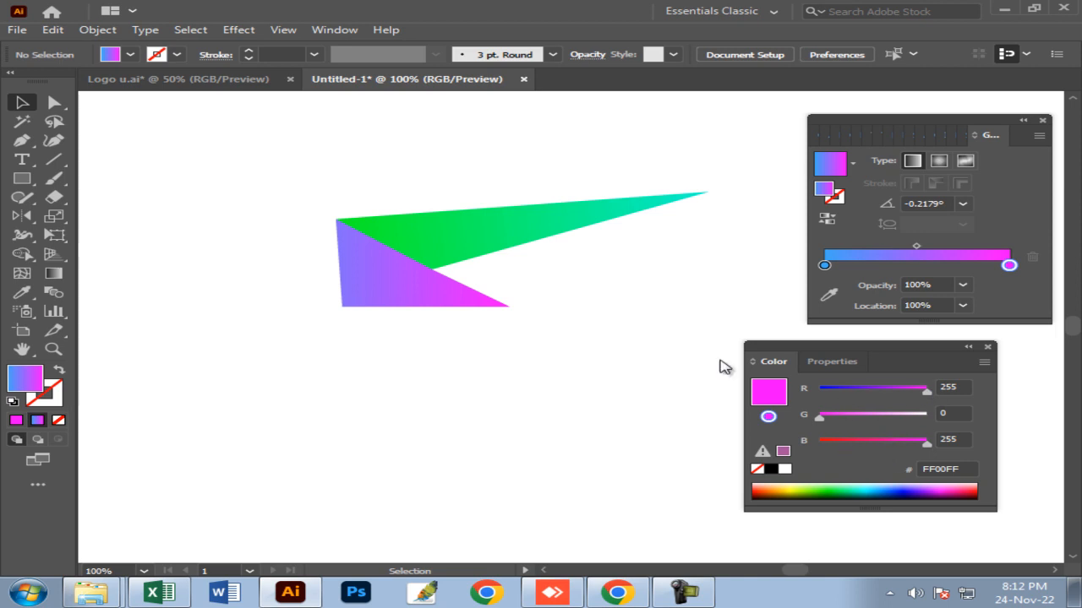
pyautogui.click(441, 305)
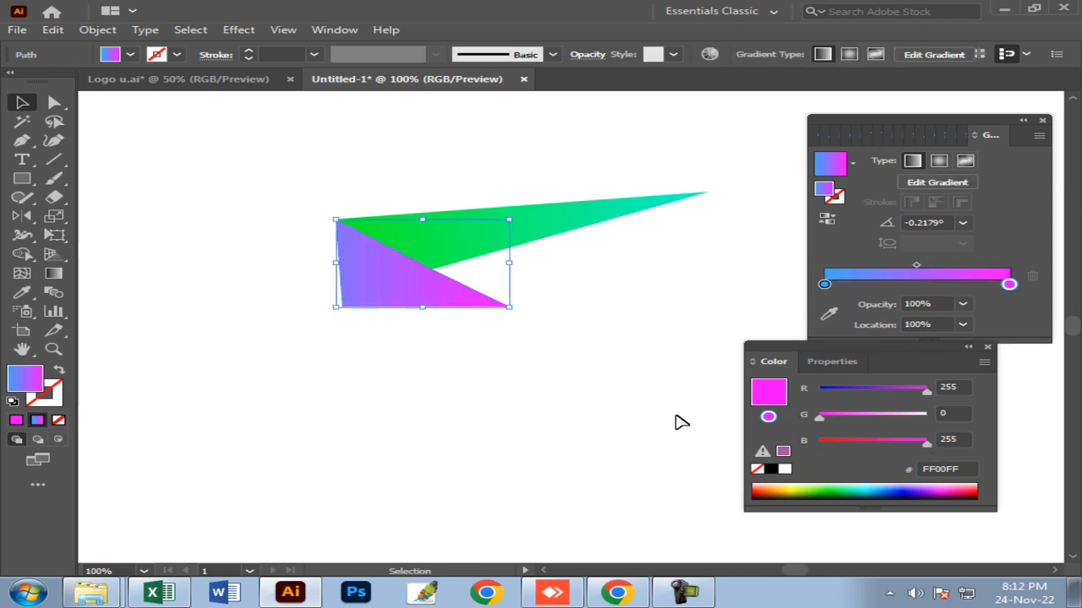
pyautogui.click(623, 330)
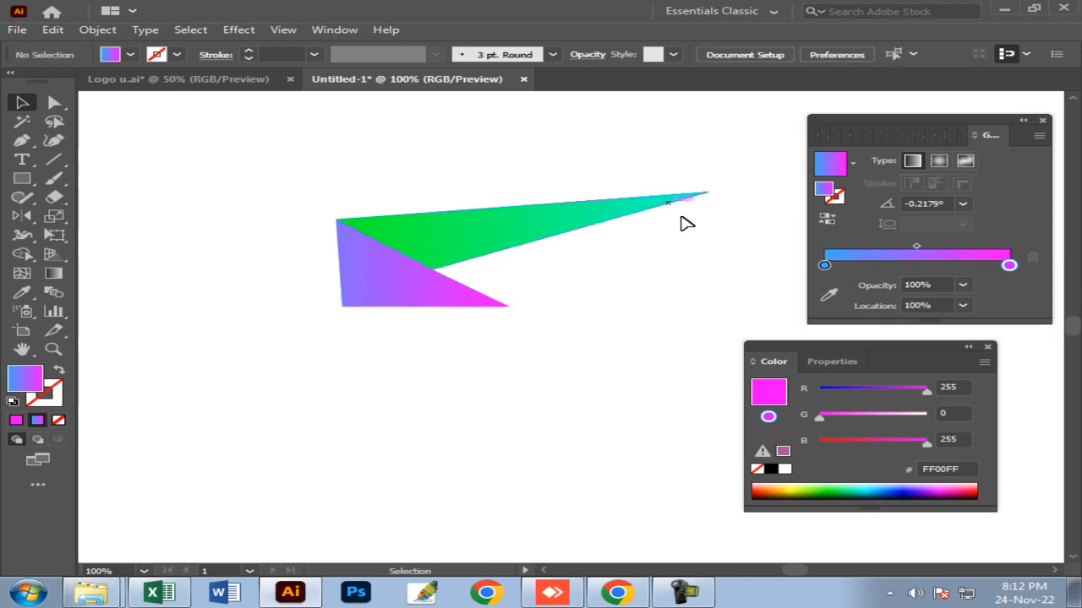
# Step: Show the Color Guide, attach it beneath the Gradient window and browse its harmony rules without choosing one
pyautogui.click(335, 32)
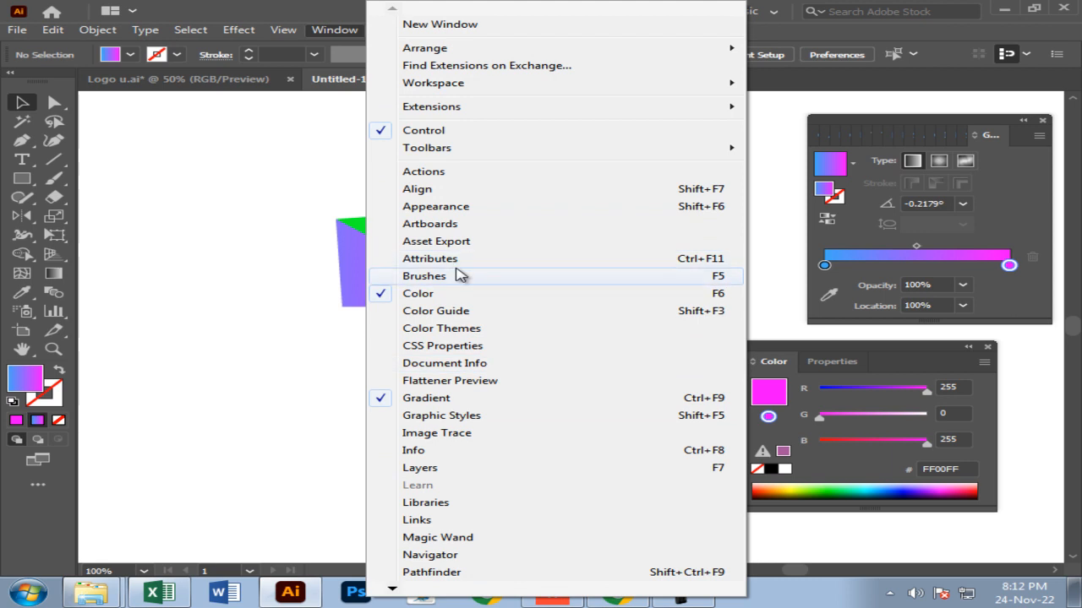
pyautogui.click(456, 311)
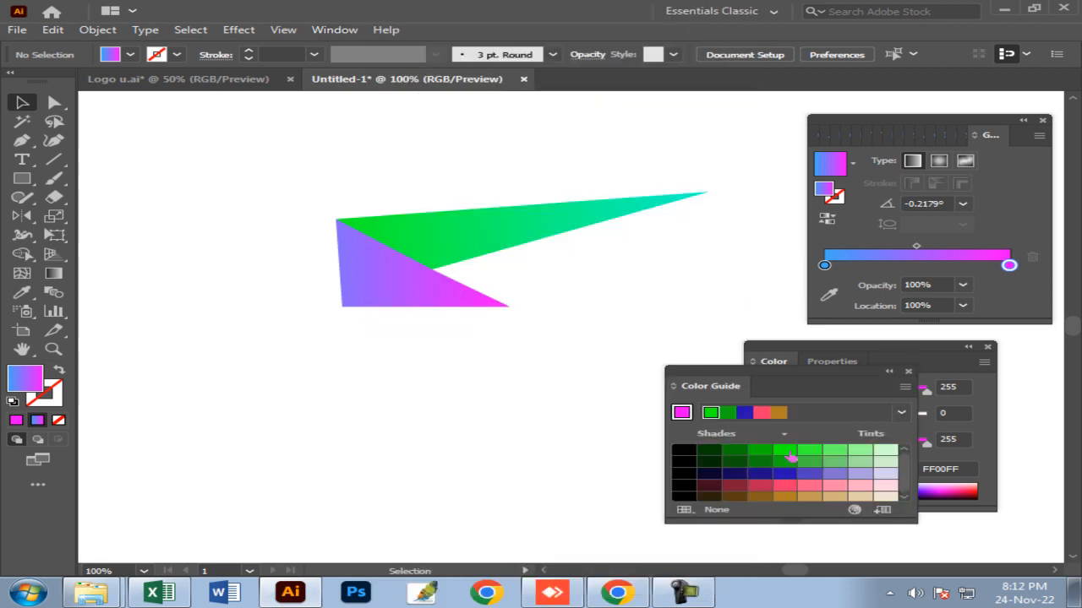
pyautogui.moveTo(854, 378); pyautogui.dragTo(891, 332)
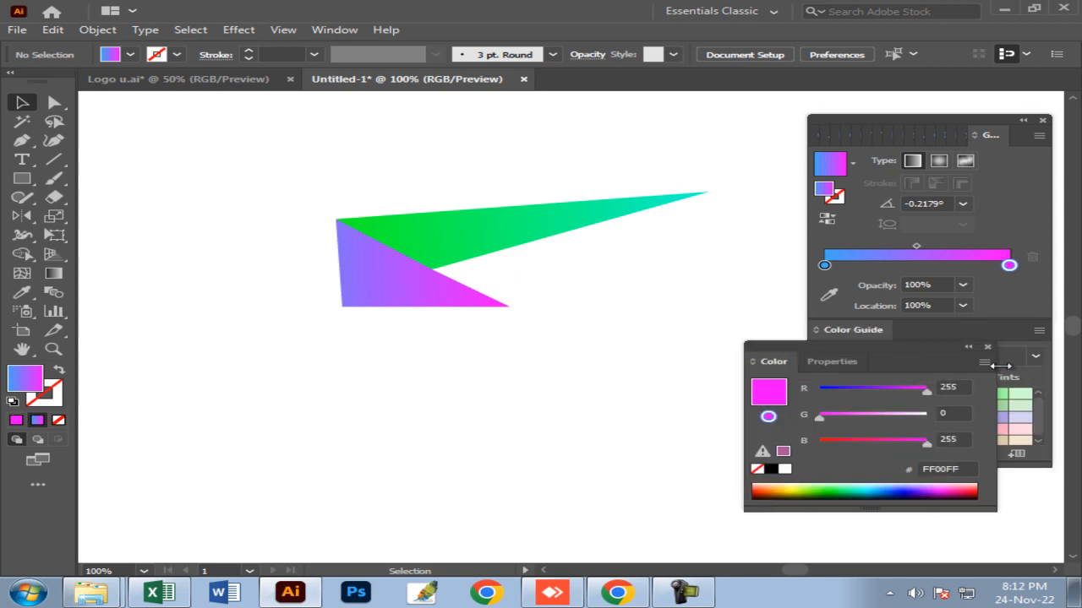
pyautogui.click(1011, 333)
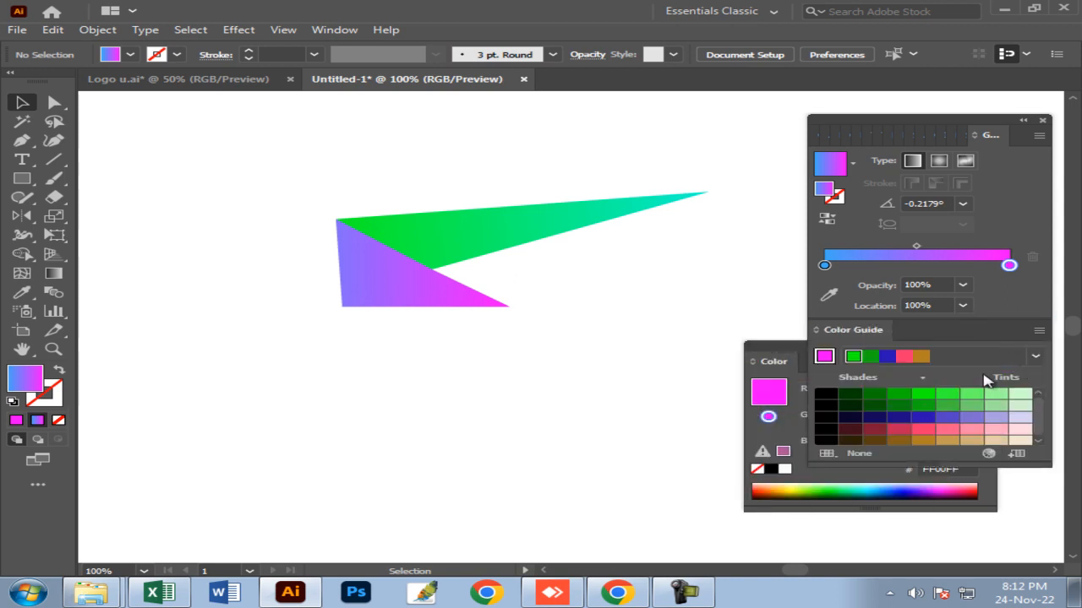
pyautogui.click(1034, 356)
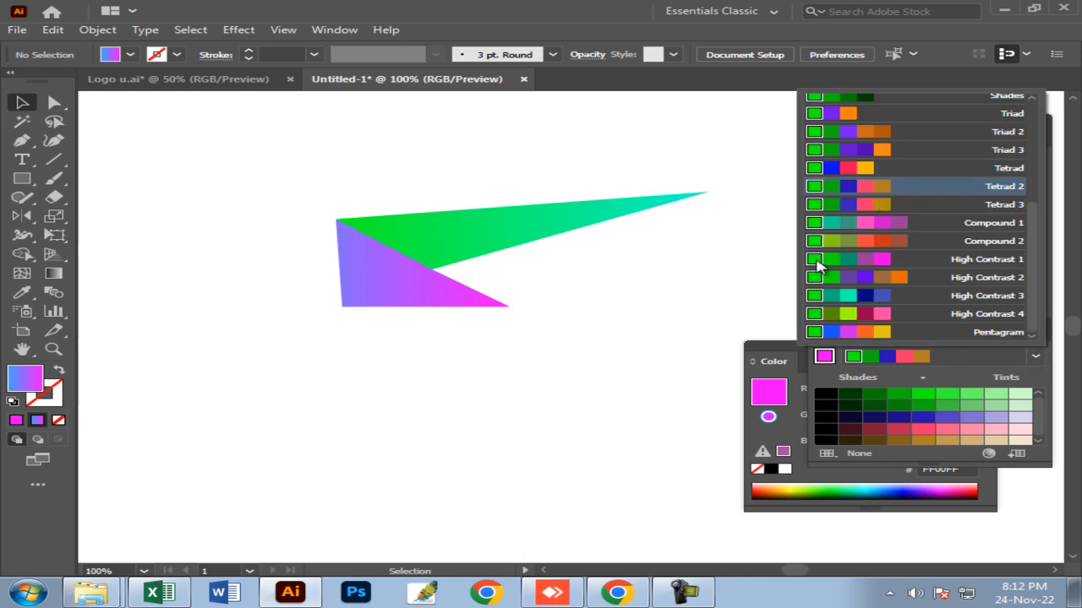
pyautogui.click(697, 306)
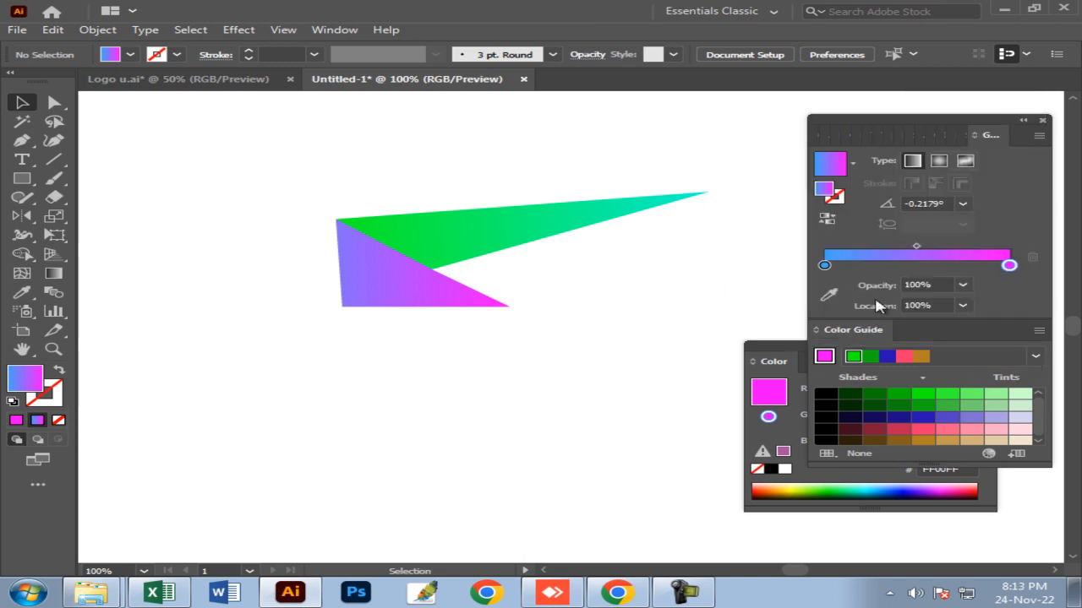
# Step: Check the lower blue-to-magenta shape, compare it with the finished design in Logo u.ai, and return to the new document
pyautogui.click(418, 305)
pyautogui.click(613, 306)
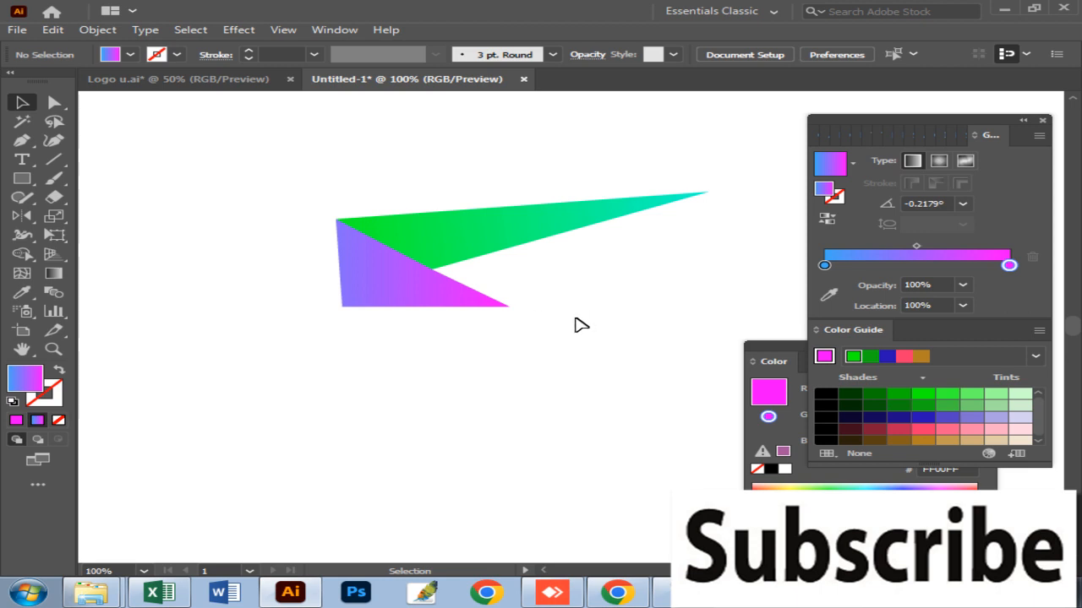
pyautogui.click(463, 304)
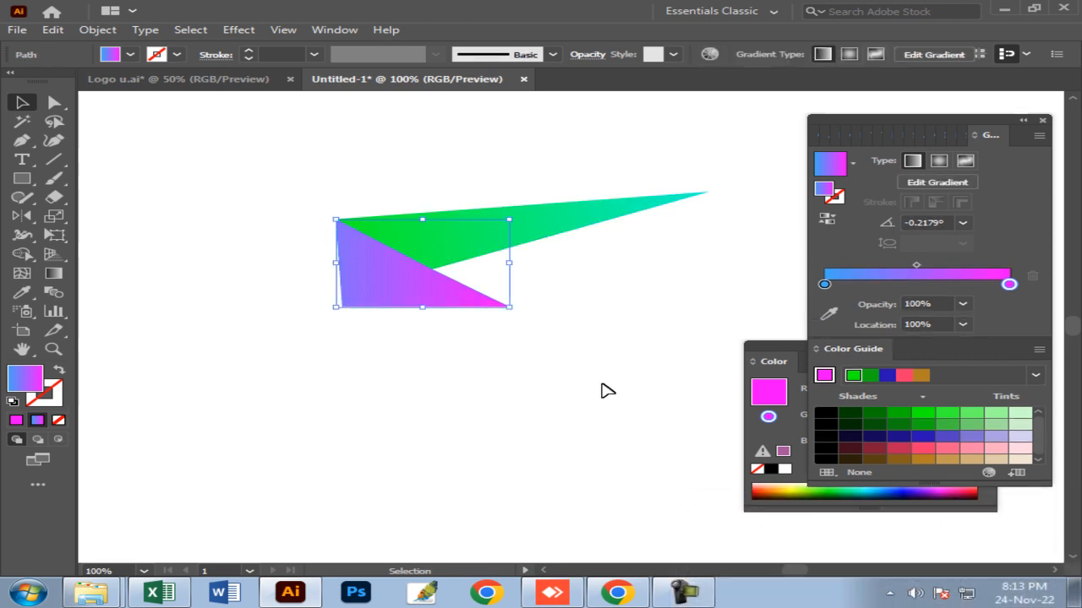
pyautogui.click(517, 177)
pyautogui.click(202, 79)
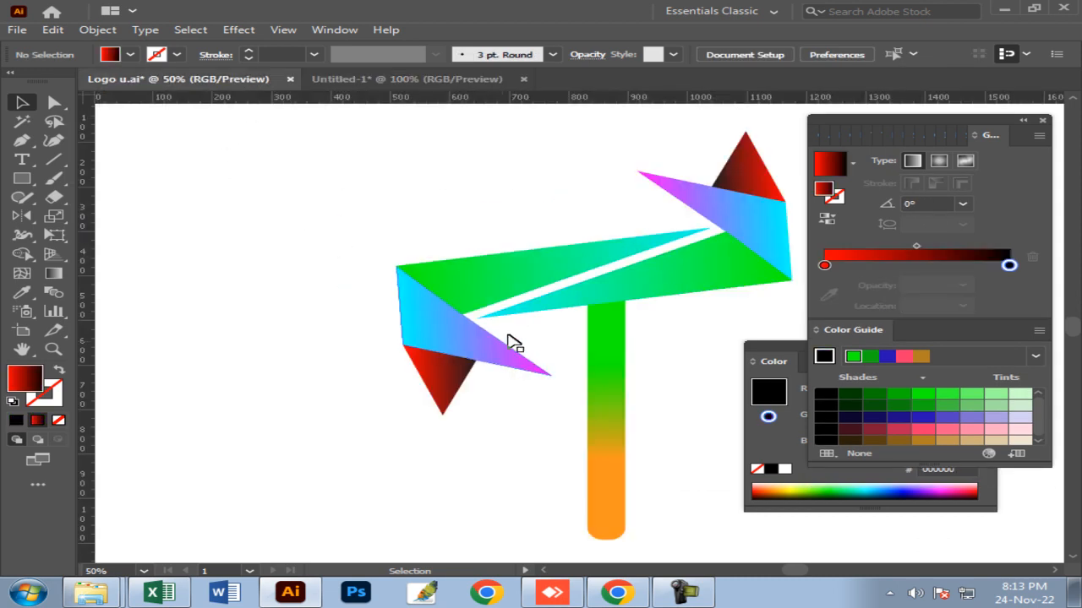
pyautogui.click(414, 81)
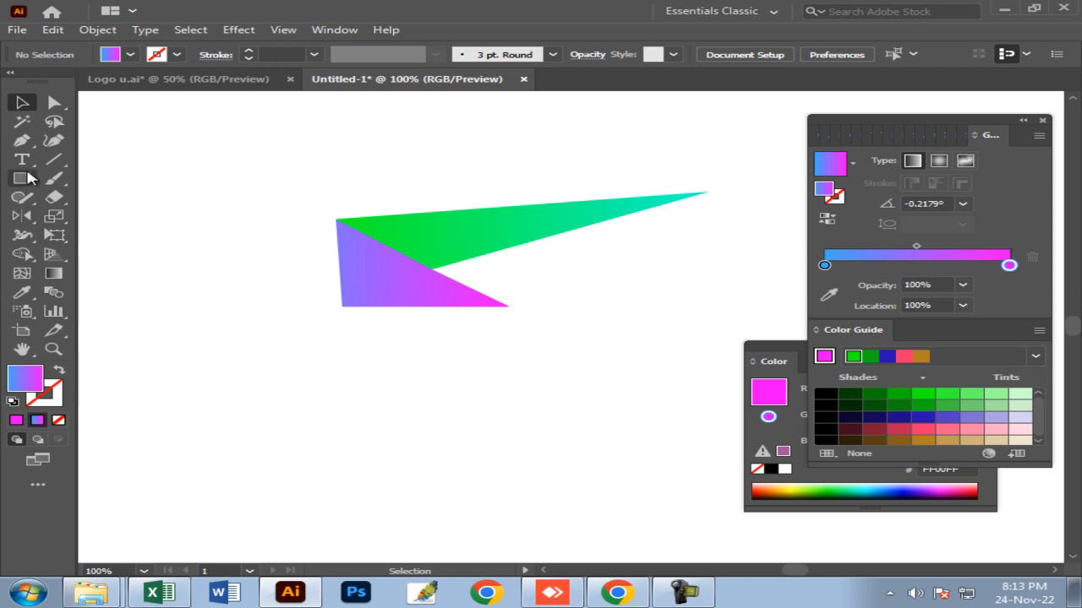
# Step: Draw a small downward-pointing triangle with the Pen tool, starting at the lower shape's bottom-left corner and using its bottom edge as the base
pyautogui.click(21, 140)
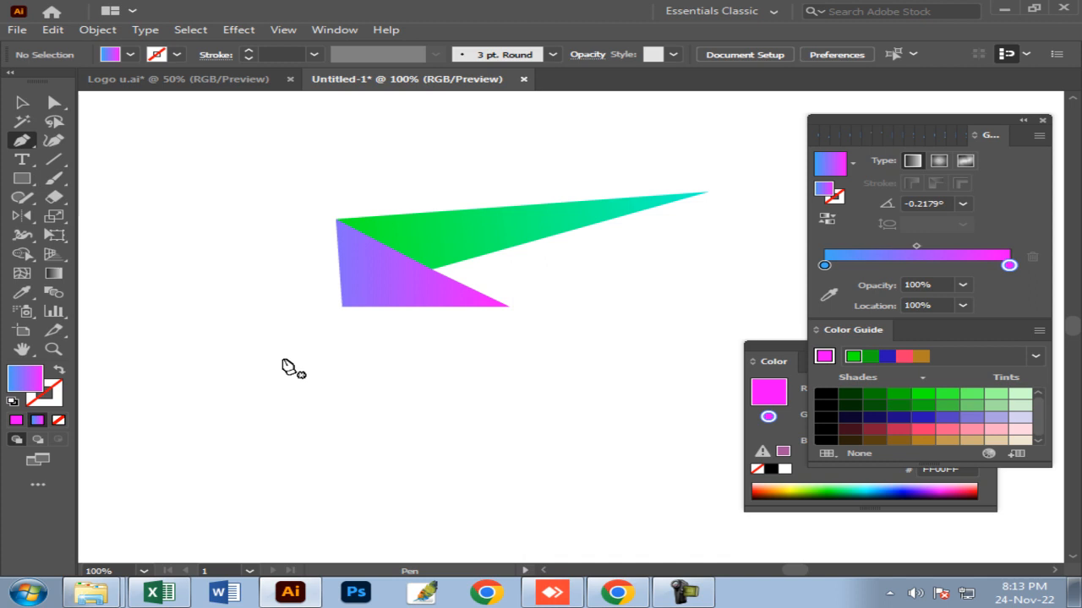
pyautogui.click(342, 309)
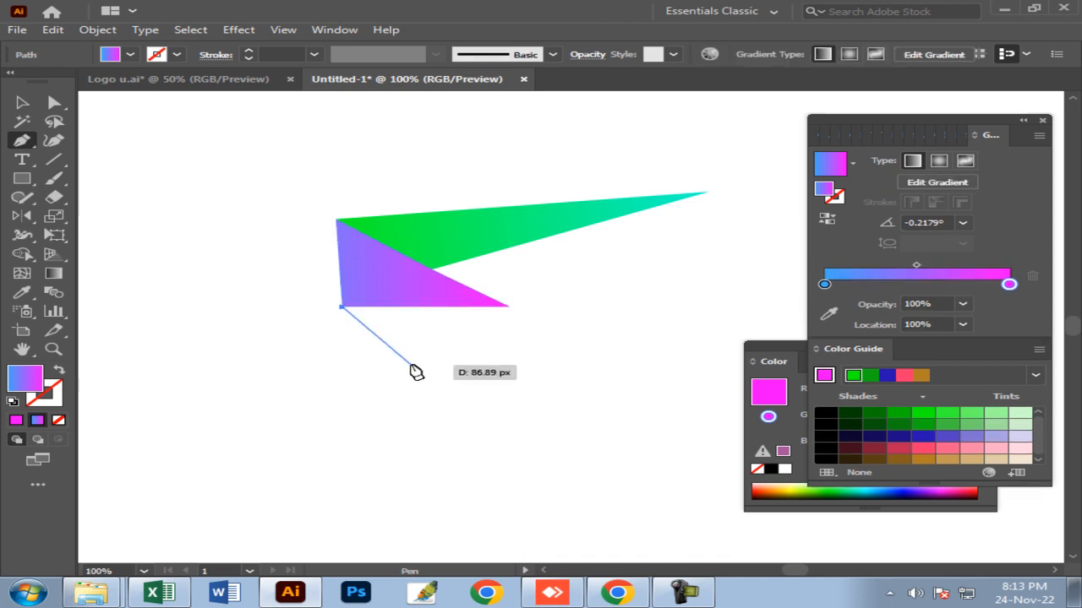
pyautogui.click(375, 345)
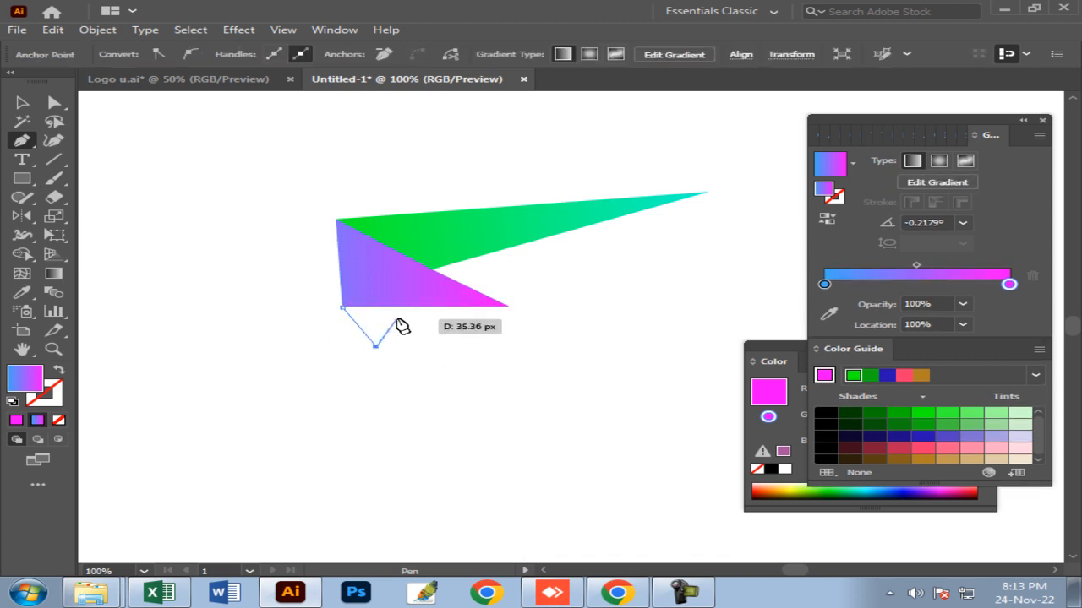
pyautogui.click(411, 308)
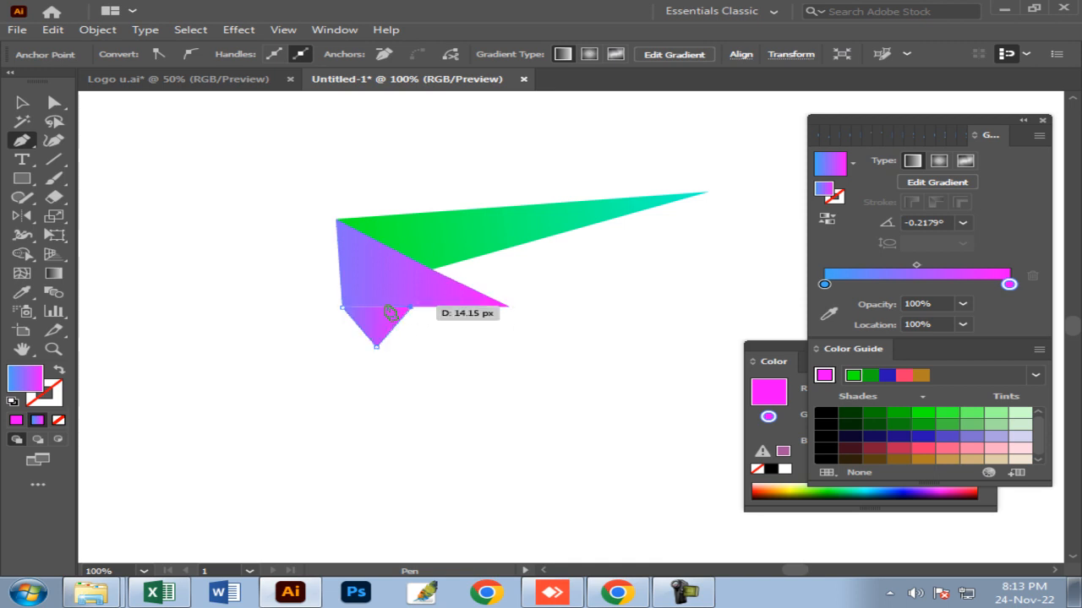
pyautogui.click(344, 314)
pyautogui.press('v')
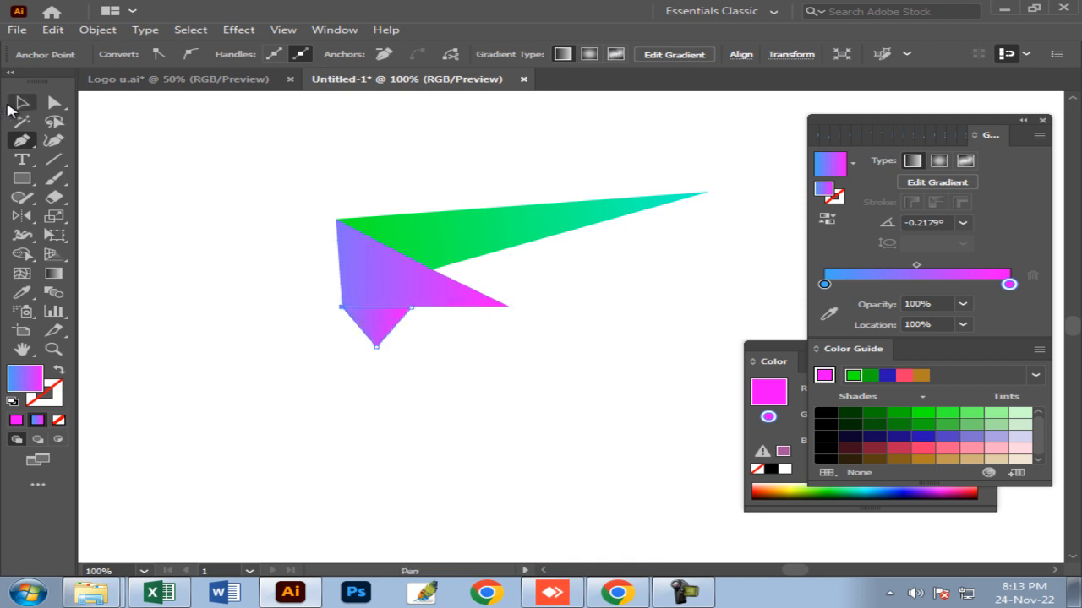
# Step: Stretch the small triangle downward from its tip to make it taller, keeping its upper edge in place, and deselect it
pyautogui.click(429, 363)
pyautogui.click(385, 335)
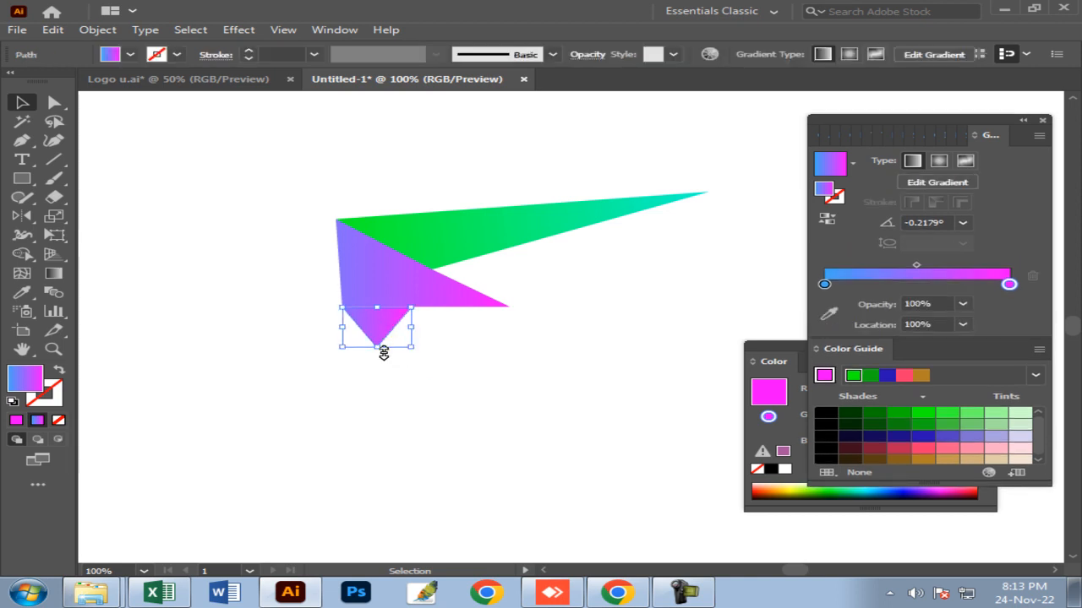
pyautogui.moveTo(380, 353); pyautogui.dragTo(377, 367)
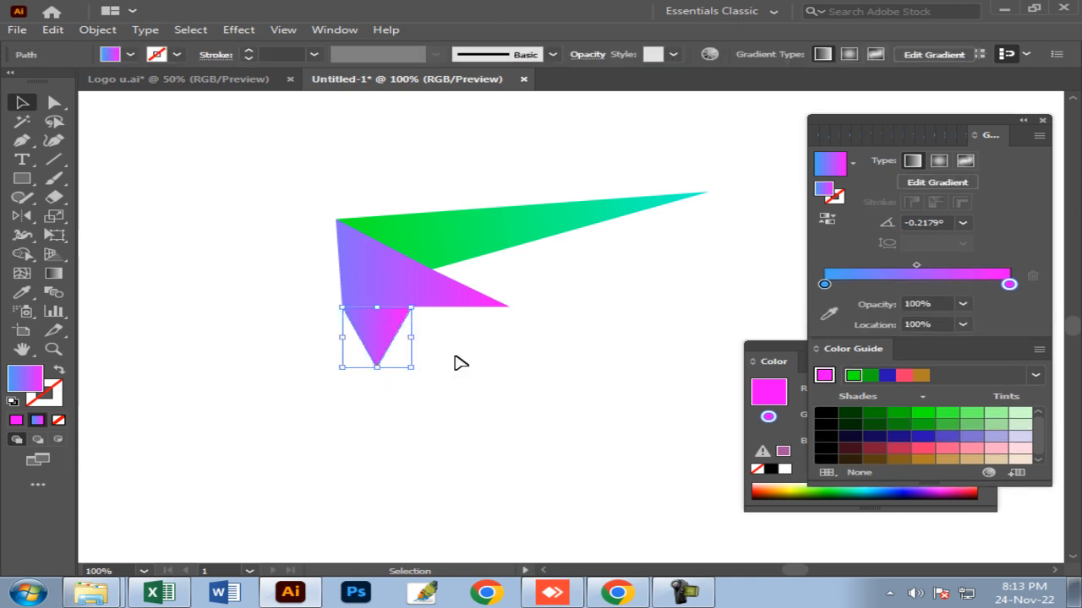
pyautogui.click(466, 358)
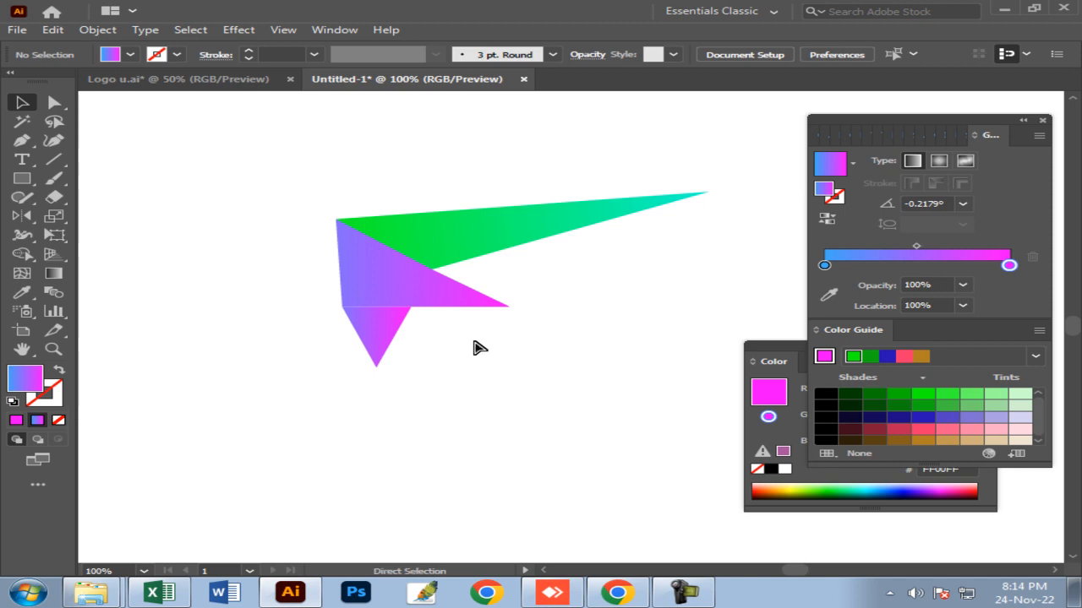
# Step: Examine the seam between the small triangle and the lower shape at magnifications up to 1200%
pyautogui.hotkey('ctrl', 'space')
pyautogui.keyDown('ctrl'); pyautogui.click(459, 340); pyautogui.keyUp('ctrl')
pyautogui.keyDown('ctrl'); pyautogui.click(459, 340); pyautogui.keyUp('ctrl')
pyautogui.keyDown('ctrl'); pyautogui.click(616, 302); pyautogui.keyUp('ctrl')
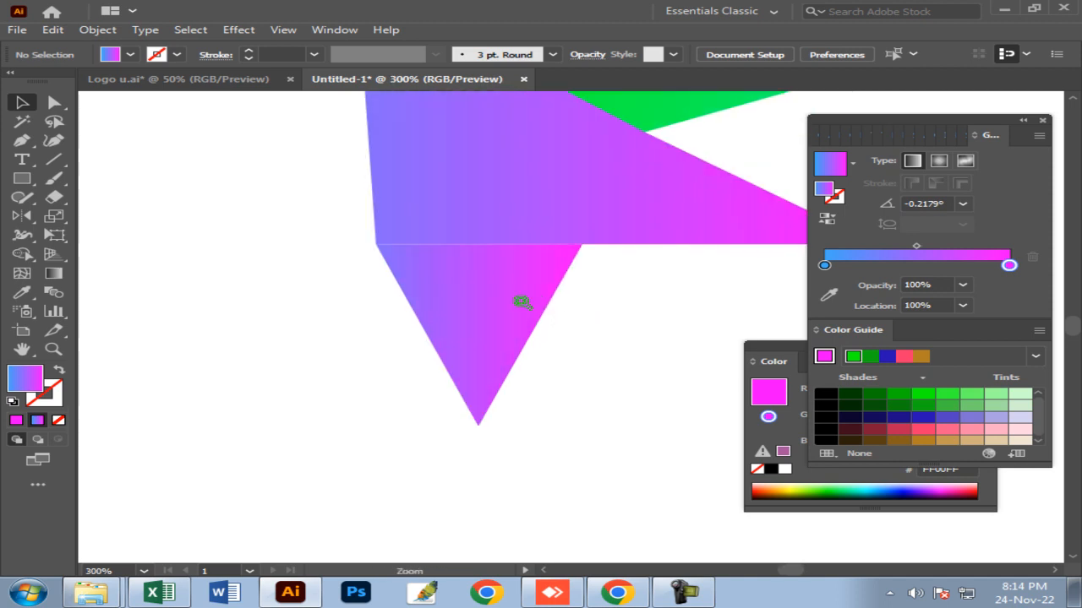
pyautogui.keyDown('ctrl'); pyautogui.click(524, 304); pyautogui.keyUp('ctrl')
pyautogui.keyDown('ctrl'); pyautogui.click(584, 323); pyautogui.keyUp('ctrl')
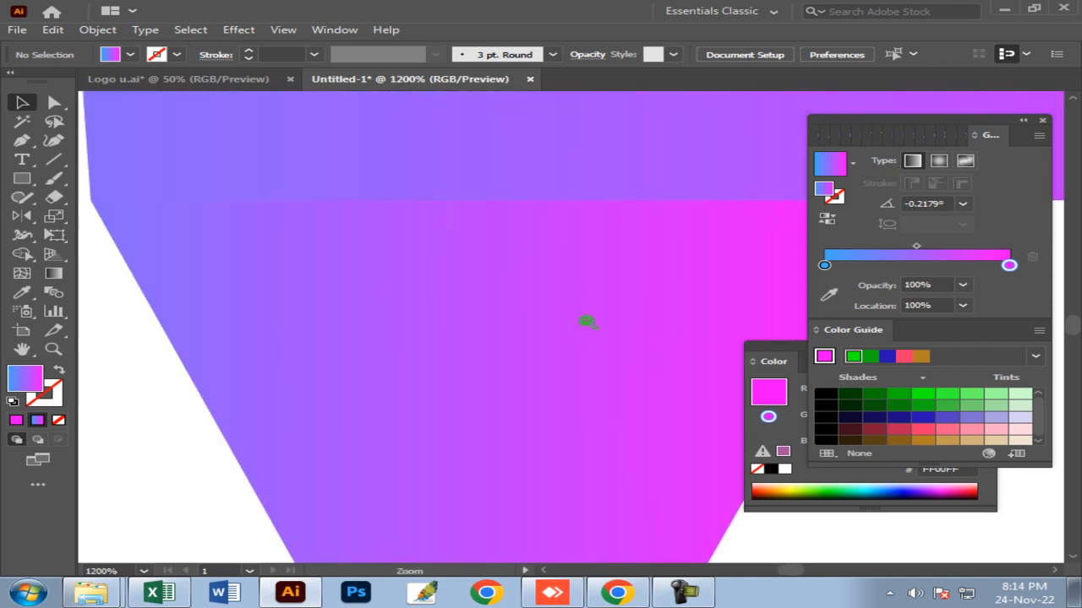
pyautogui.keyDown('ctrl'); pyautogui.keyDown('alt'); pyautogui.click(586, 322); pyautogui.keyUp('alt'); pyautogui.keyUp('ctrl')
pyautogui.keyDown('ctrl'); pyautogui.keyDown('alt'); pyautogui.click(587, 322); pyautogui.keyUp('alt'); pyautogui.keyUp('ctrl')
pyautogui.keyDown('ctrl'); pyautogui.keyDown('alt'); pyautogui.click(587, 323); pyautogui.keyUp('alt'); pyautogui.keyUp('ctrl')
pyautogui.keyDown('ctrl'); pyautogui.keyDown('alt'); pyautogui.click(588, 323); pyautogui.keyUp('alt'); pyautogui.keyUp('ctrl')
pyautogui.keyDown('ctrl'); pyautogui.keyDown('alt'); pyautogui.click(589, 324); pyautogui.keyUp('alt'); pyautogui.keyUp('ctrl')
pyautogui.keyDown('ctrl'); pyautogui.keyDown('alt'); pyautogui.click(589, 324); pyautogui.keyUp('alt'); pyautogui.keyUp('ctrl')
# Step: Frame the artwork at 200% and shift the Gradient and Color windows away from it
pyautogui.moveTo(583, 330); pyautogui.dragTo(441, 356)
pyautogui.keyDown('ctrl'); pyautogui.click(554, 295); pyautogui.keyUp('ctrl')
pyautogui.moveTo(850, 127); pyautogui.dragTo(903, 111)
pyautogui.moveTo(774, 349); pyautogui.dragTo(825, 375)
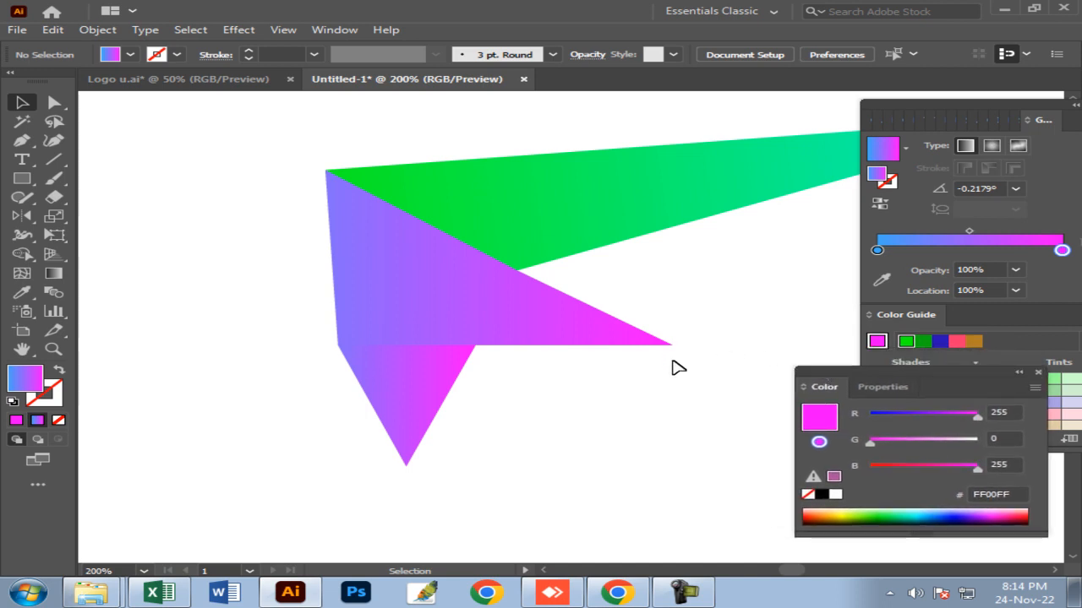
# Step: Inspect the triangle's upper edge again at up to 1600% for gaps or overlap, then return to a 150% view
pyautogui.moveTo(498, 381); pyautogui.dragTo(386, 389)
pyautogui.keyDown('ctrl'); pyautogui.click(478, 382); pyautogui.keyUp('ctrl')
pyautogui.keyDown('ctrl'); pyautogui.click(449, 344); pyautogui.keyUp('ctrl')
pyautogui.keyDown('ctrl'); pyautogui.click(449, 344); pyautogui.keyUp('ctrl')
pyautogui.keyDown('ctrl'); pyautogui.click(449, 344); pyautogui.keyUp('ctrl')
pyautogui.moveTo(746, 258); pyautogui.dragTo(417, 319)
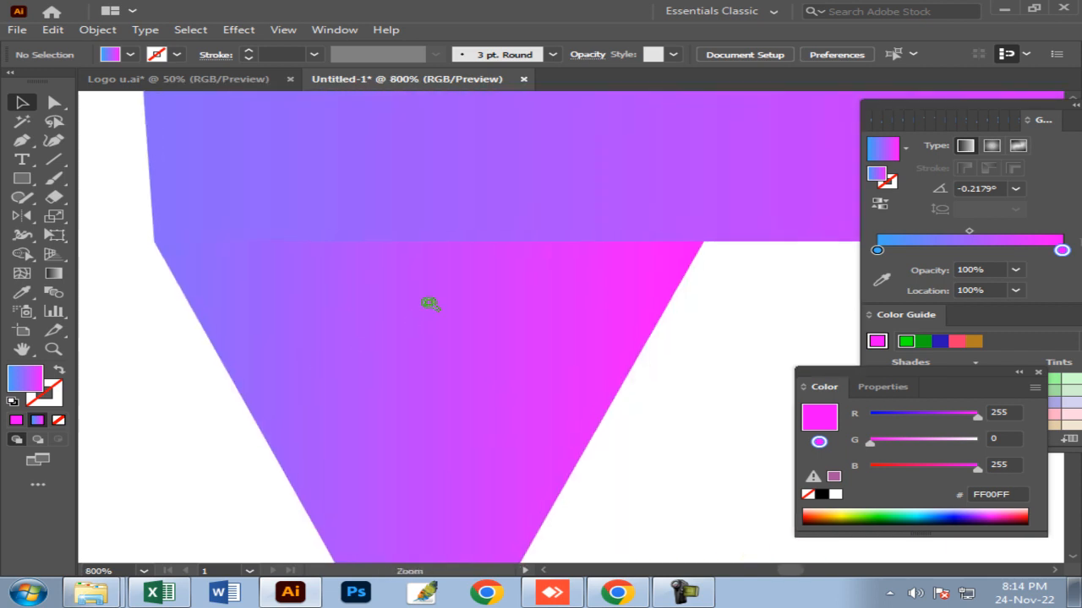
pyautogui.keyDown('ctrl'); pyautogui.click(500, 292); pyautogui.keyUp('ctrl')
pyautogui.keyDown('ctrl'); pyautogui.click(502, 291); pyautogui.keyUp('ctrl')
pyautogui.moveTo(549, 280); pyautogui.dragTo(711, 211)
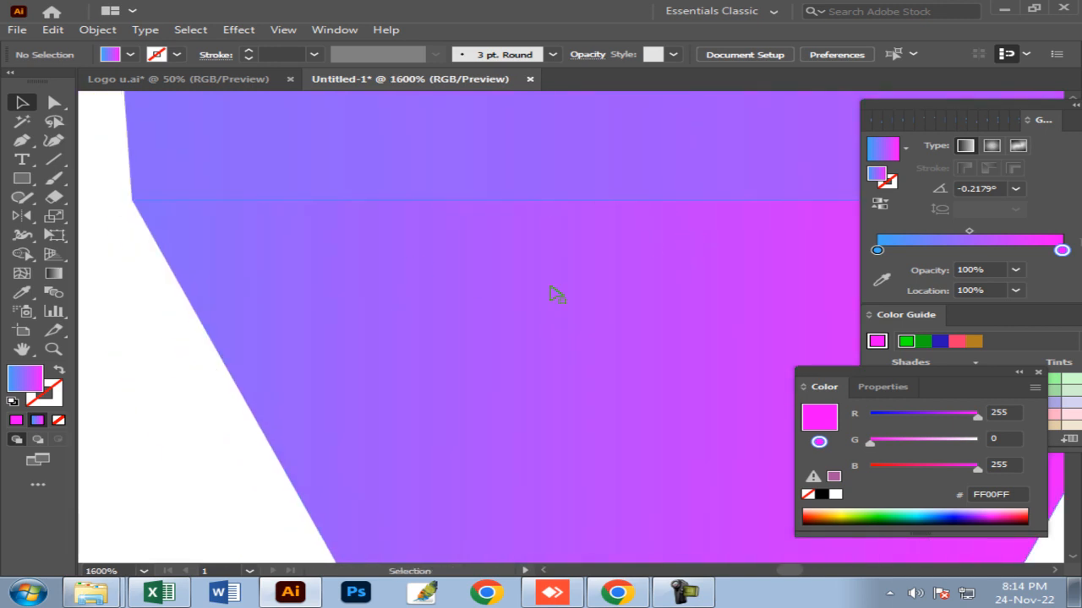
pyautogui.keyDown('ctrl'); pyautogui.keyDown('alt'); pyautogui.click(630, 306); pyautogui.keyUp('alt'); pyautogui.keyUp('ctrl')
pyautogui.keyDown('ctrl'); pyautogui.keyDown('alt'); pyautogui.click(630, 306); pyautogui.keyUp('alt'); pyautogui.keyUp('ctrl')
pyautogui.keyDown('ctrl'); pyautogui.keyDown('alt'); pyautogui.click(631, 306); pyautogui.keyUp('alt'); pyautogui.keyUp('ctrl')
pyautogui.keyDown('ctrl'); pyautogui.keyDown('alt'); pyautogui.click(630, 306); pyautogui.keyUp('alt'); pyautogui.keyUp('ctrl')
pyautogui.keyDown('ctrl'); pyautogui.keyDown('alt'); pyautogui.click(630, 306); pyautogui.keyUp('alt'); pyautogui.keyUp('ctrl')
pyautogui.keyDown('ctrl'); pyautogui.keyDown('alt'); pyautogui.click(630, 306); pyautogui.keyUp('alt'); pyautogui.keyUp('ctrl')
pyautogui.moveTo(600, 330); pyautogui.dragTo(603, 282)
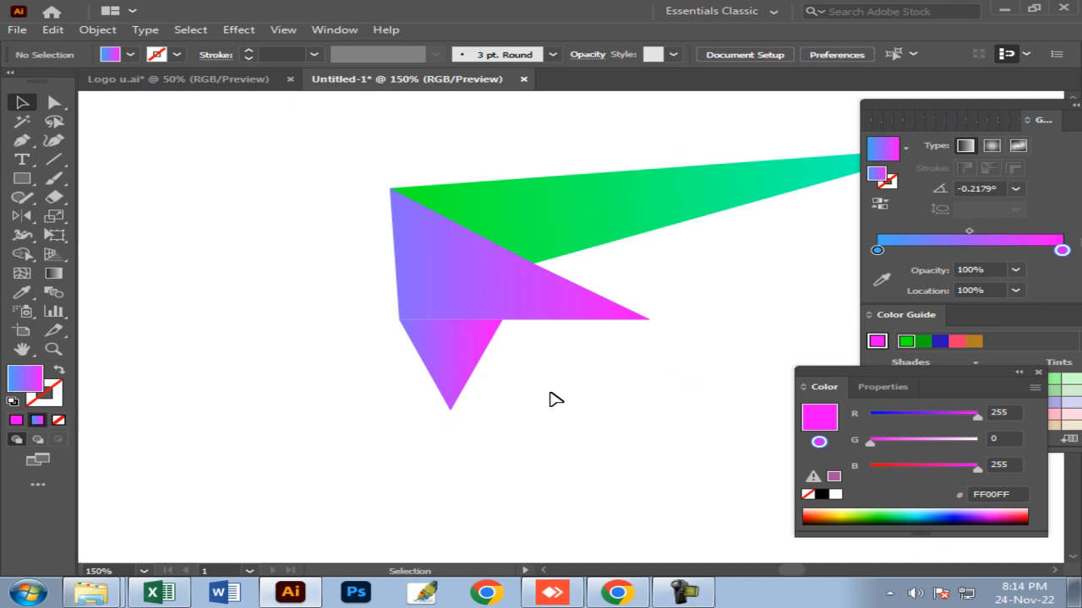
# Step: Give the small triangle a red FF0000 to black 000000 gradient, shift the red stop to about 42.46%, and deselect the triangle
pyautogui.click(465, 341)
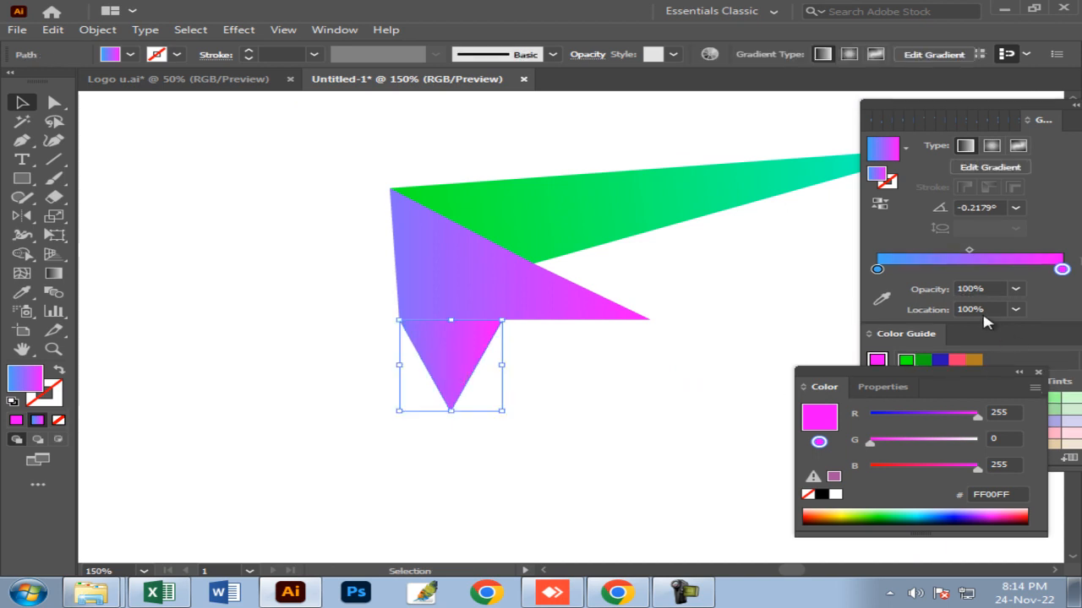
pyautogui.click(877, 268)
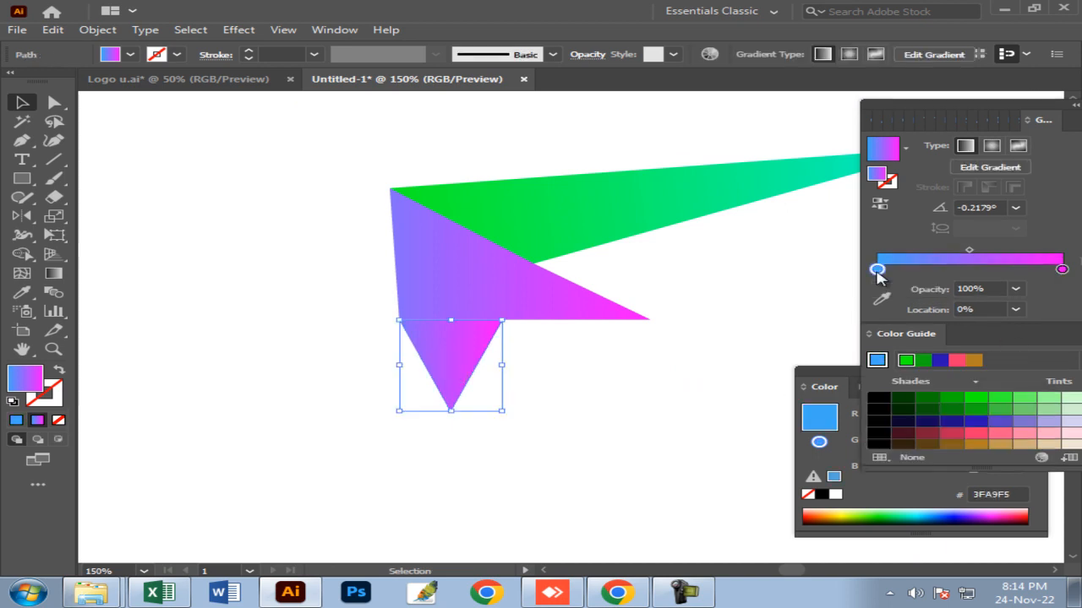
pyautogui.doubleClick(877, 269)
pyautogui.click(849, 320)
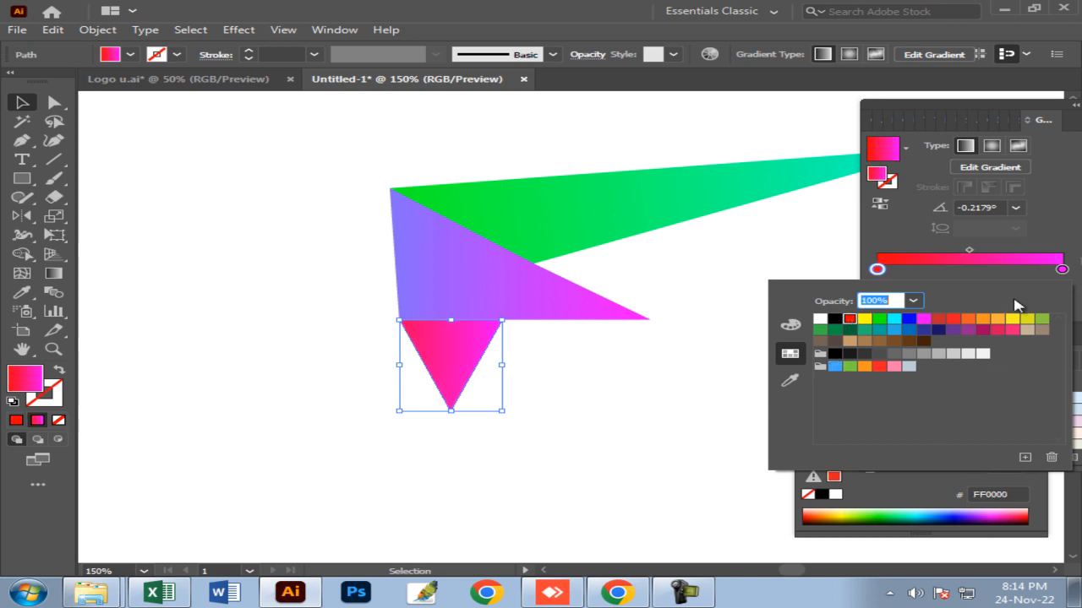
pyautogui.doubleClick(1061, 269)
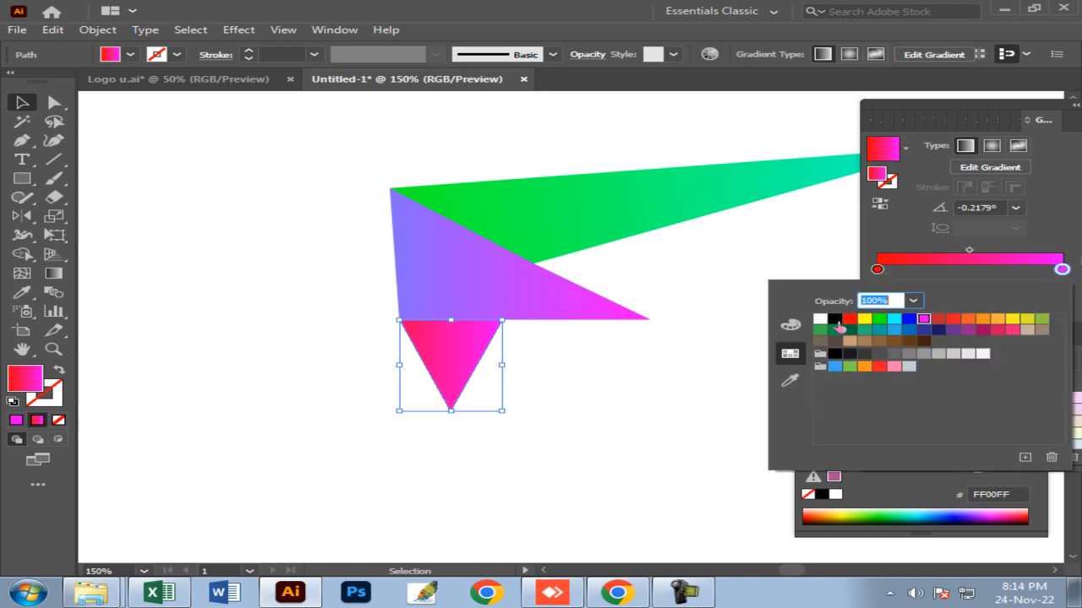
pyautogui.click(833, 320)
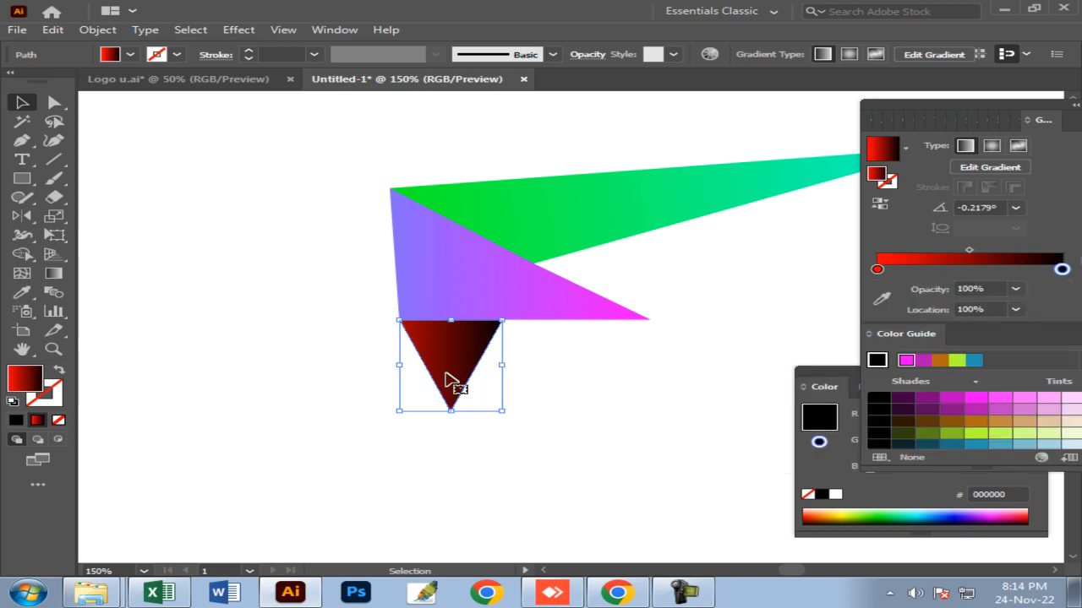
pyautogui.moveTo(878, 269); pyautogui.dragTo(936, 270)
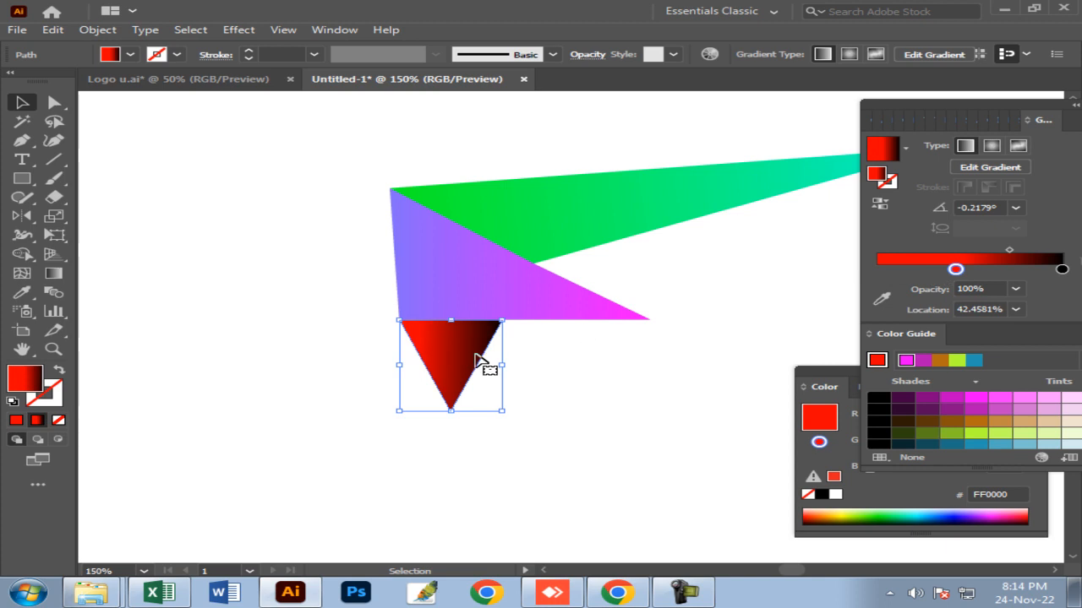
pyautogui.click(619, 354)
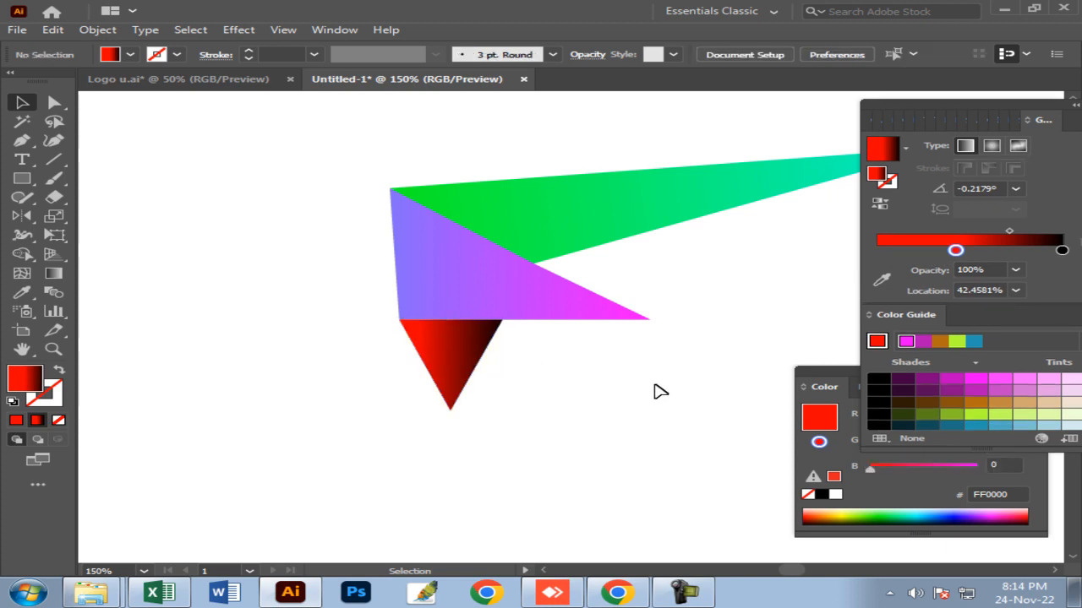
# Step: Select the green, blue-to-magenta and red-to-black shapes together and group them
pyautogui.hotkey('ctrl', 'space')
pyautogui.keyDown('ctrl'); pyautogui.keyDown('alt'); pyautogui.click(681, 323); pyautogui.keyUp('alt'); pyautogui.keyUp('ctrl')
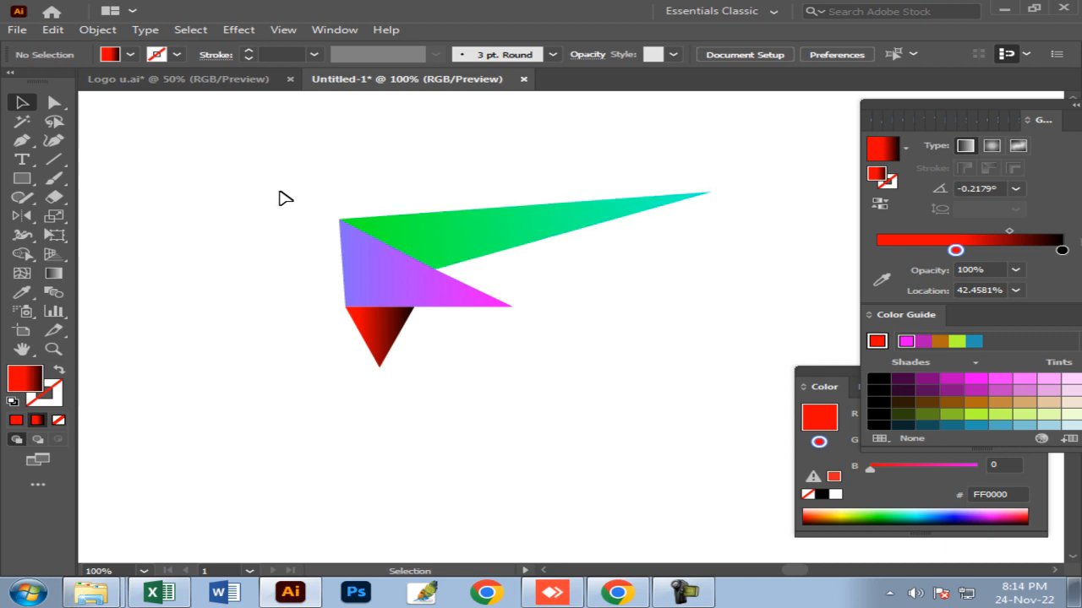
pyautogui.moveTo(275, 188); pyautogui.dragTo(509, 362)
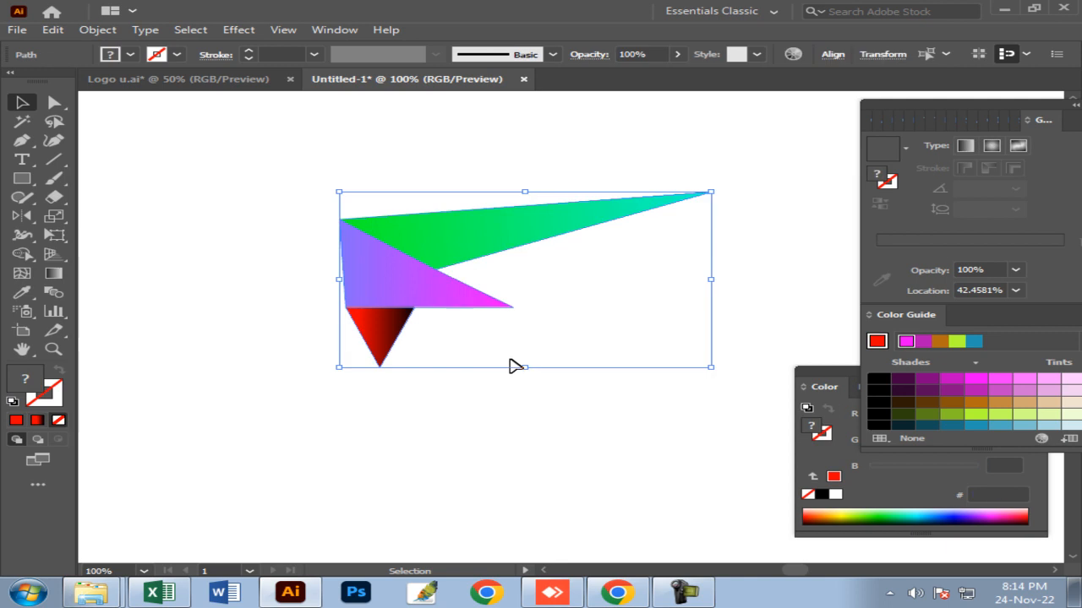
pyautogui.press('a')
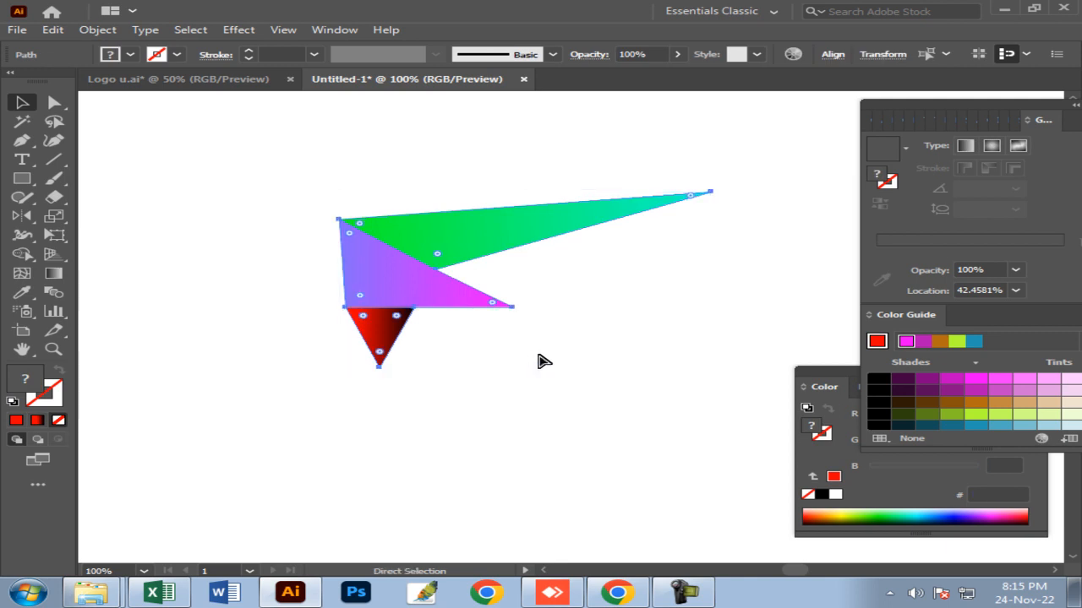
pyautogui.hotkey('ctrl', 'g')
pyautogui.press('v')
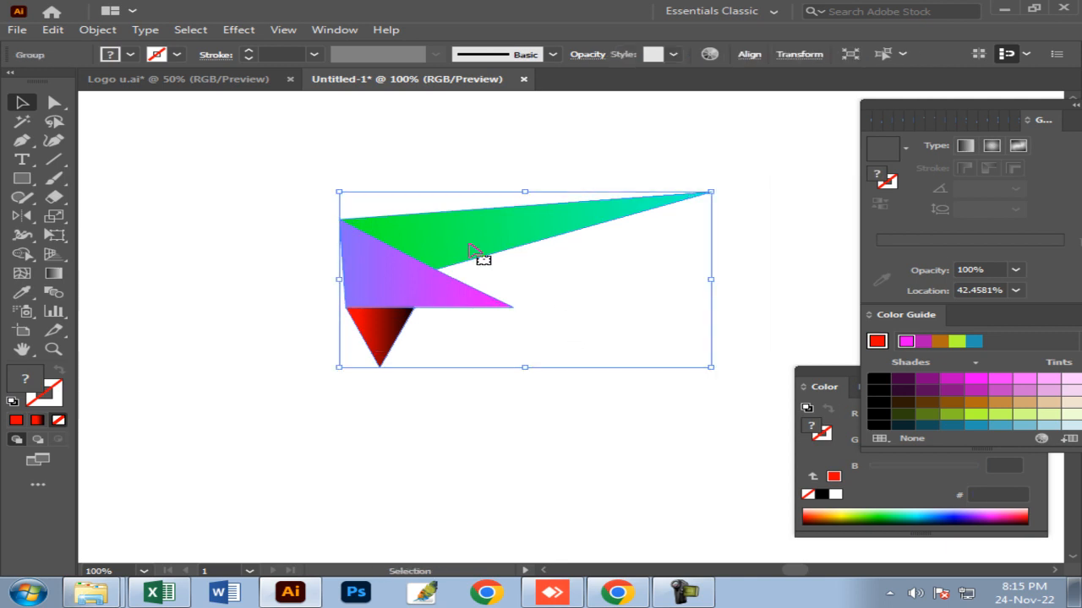
pyautogui.click(447, 174)
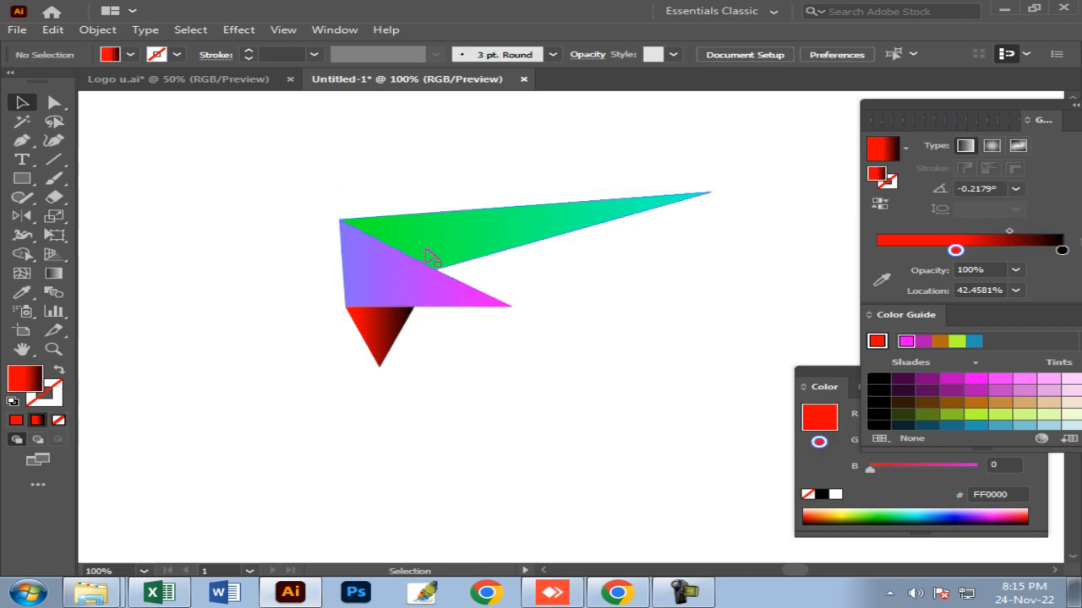
pyautogui.click(422, 253)
pyautogui.click(98, 30)
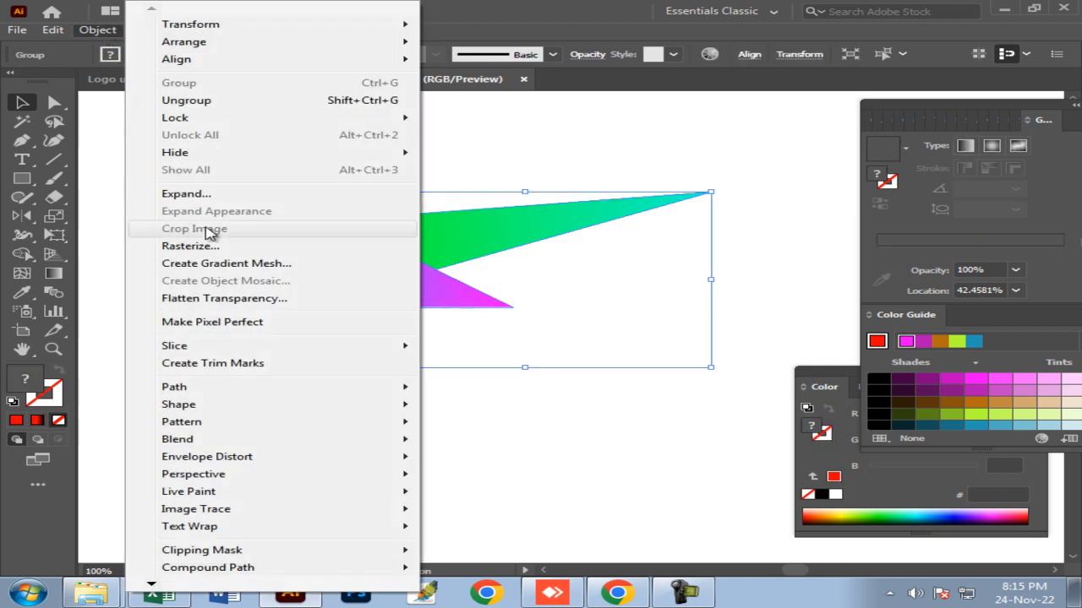
pyautogui.moveTo(201, 125)
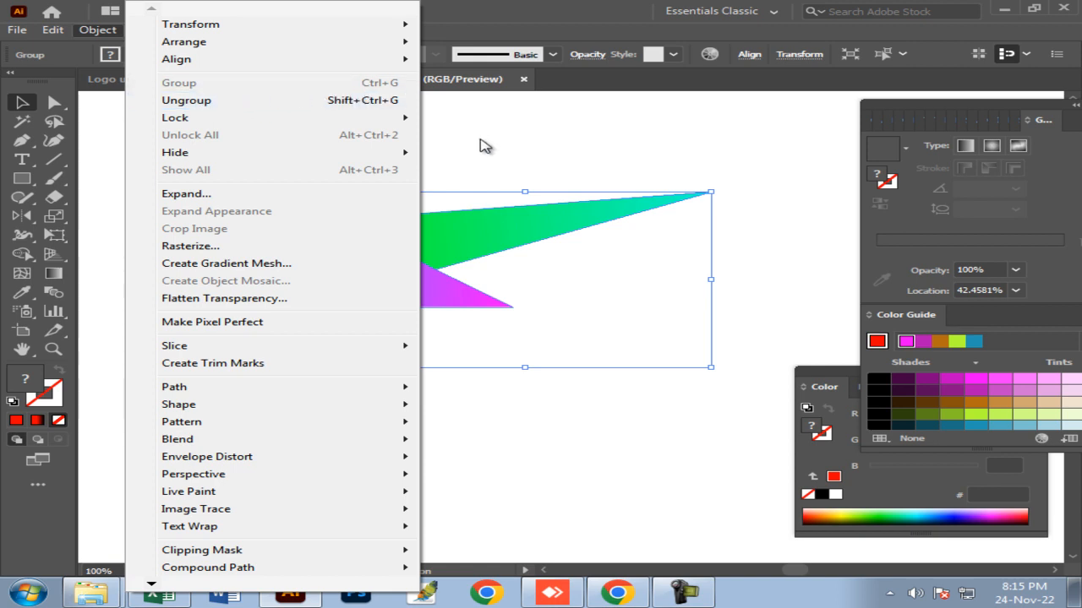
pyautogui.click(566, 180)
pyautogui.click(379, 278)
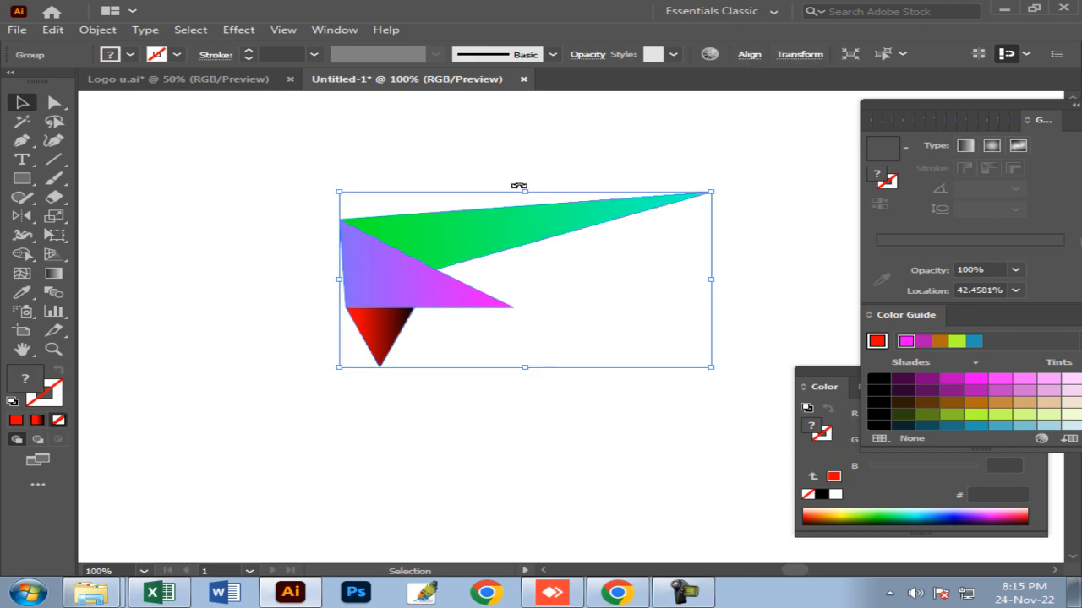
pyautogui.click(507, 174)
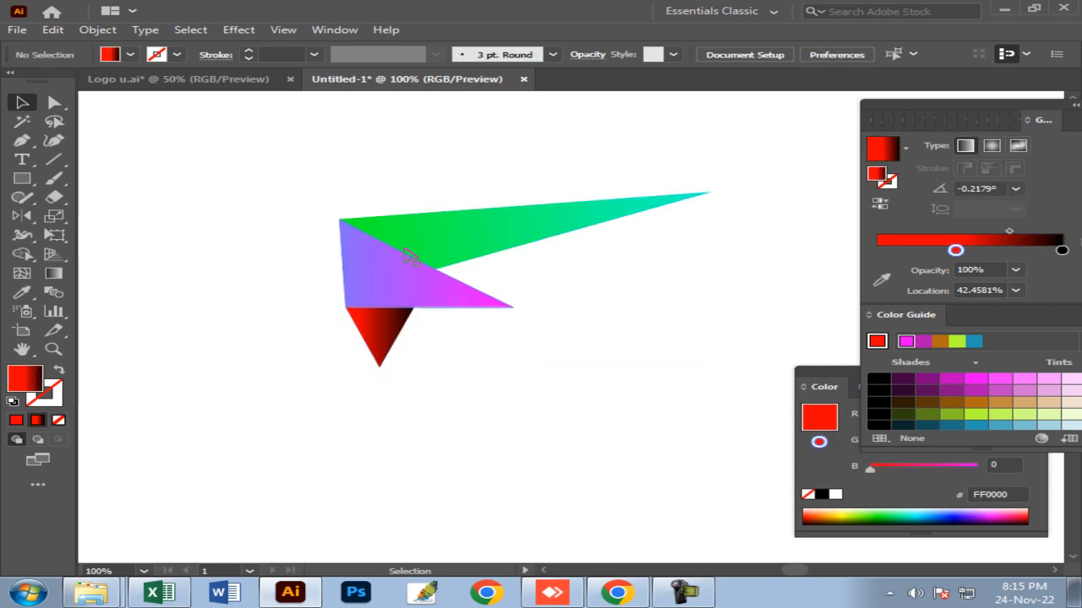
# Step: Check the reference in Logo u.ai, return to Untitled-1, and create a copy of the grouped shapes reflected across the vertical axis
pyautogui.click(223, 79)
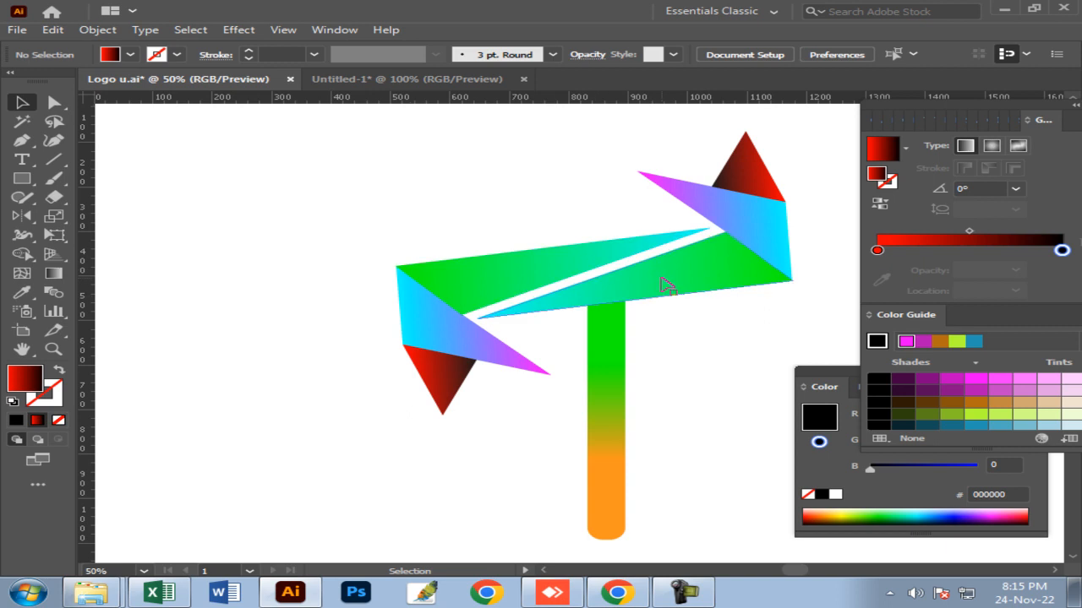
pyautogui.click(401, 78)
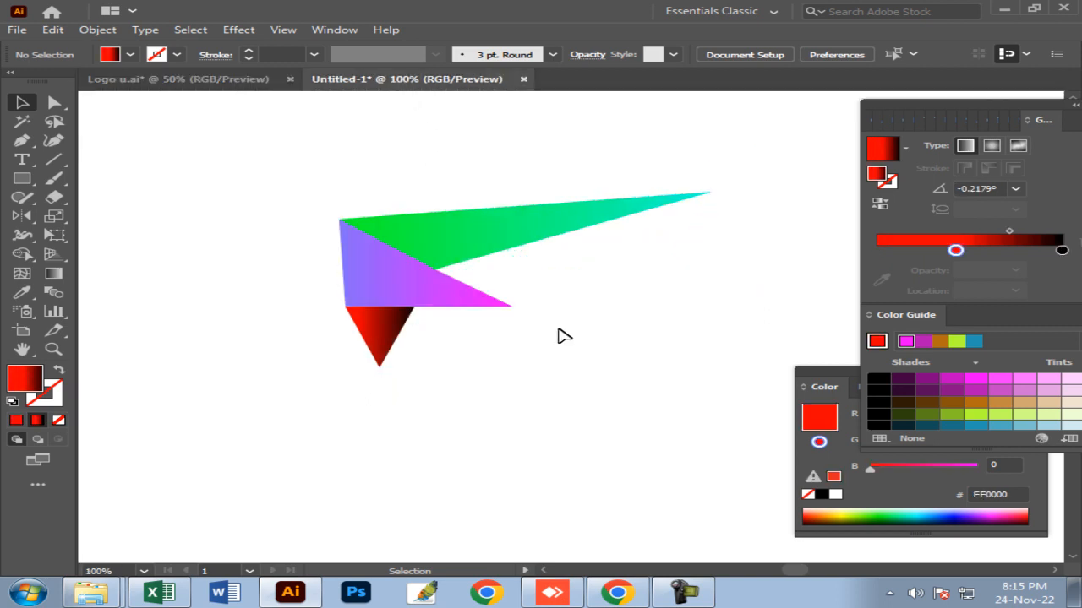
pyautogui.moveTo(295, 208); pyautogui.dragTo(439, 262)
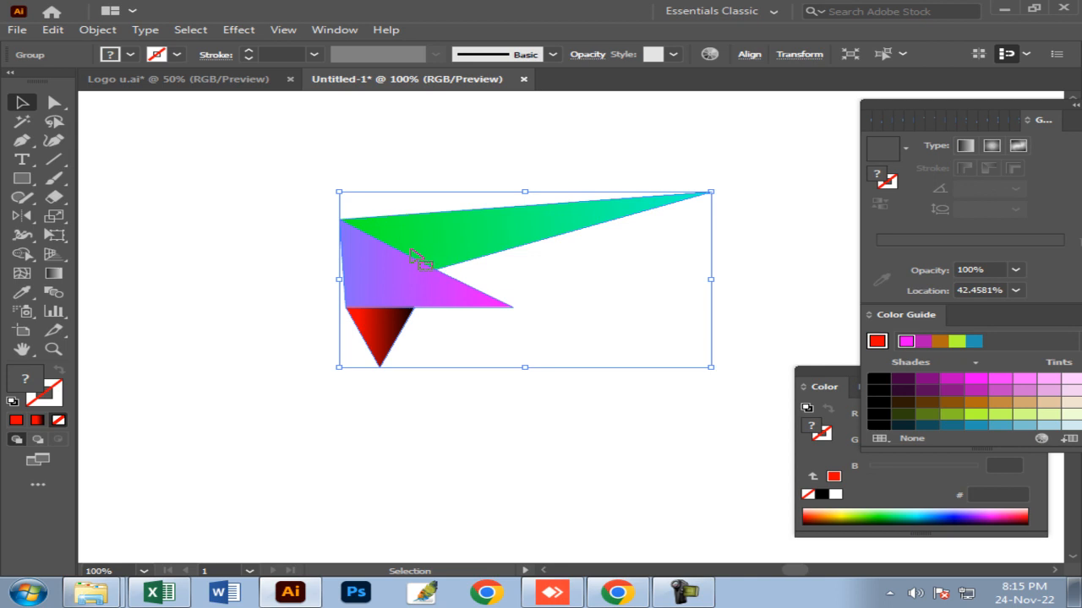
pyautogui.doubleClick(23, 218)
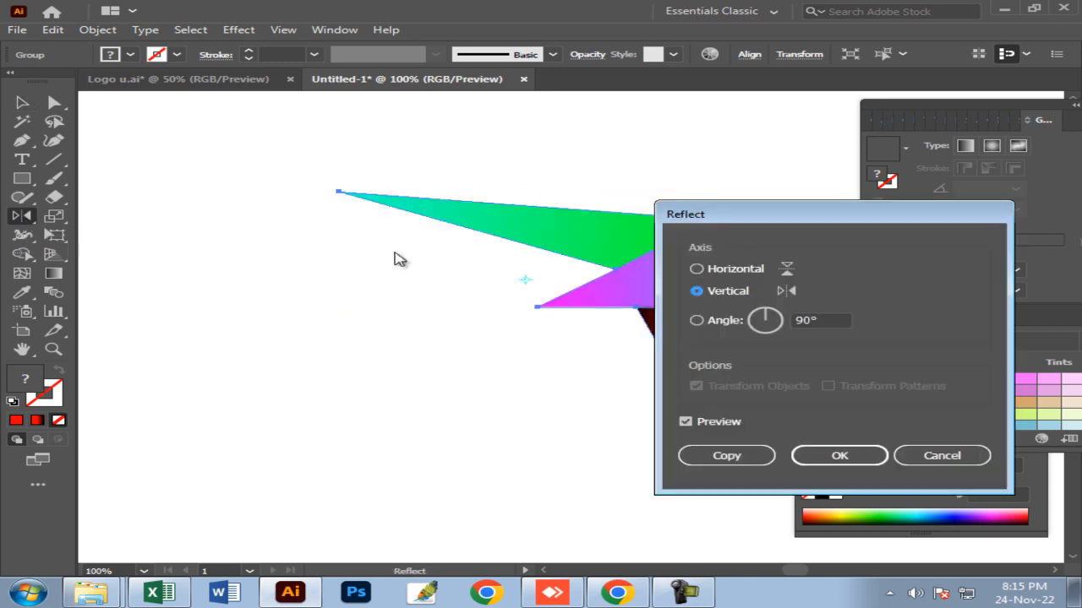
pyautogui.moveTo(717, 218); pyautogui.dragTo(849, 175)
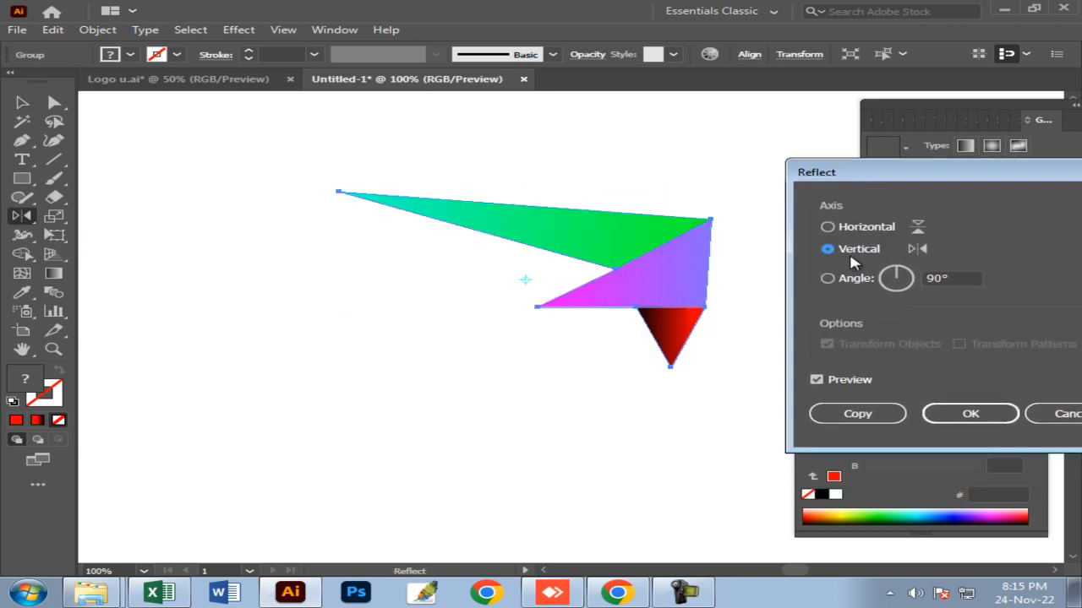
pyautogui.moveTo(1007, 181); pyautogui.dragTo(934, 171)
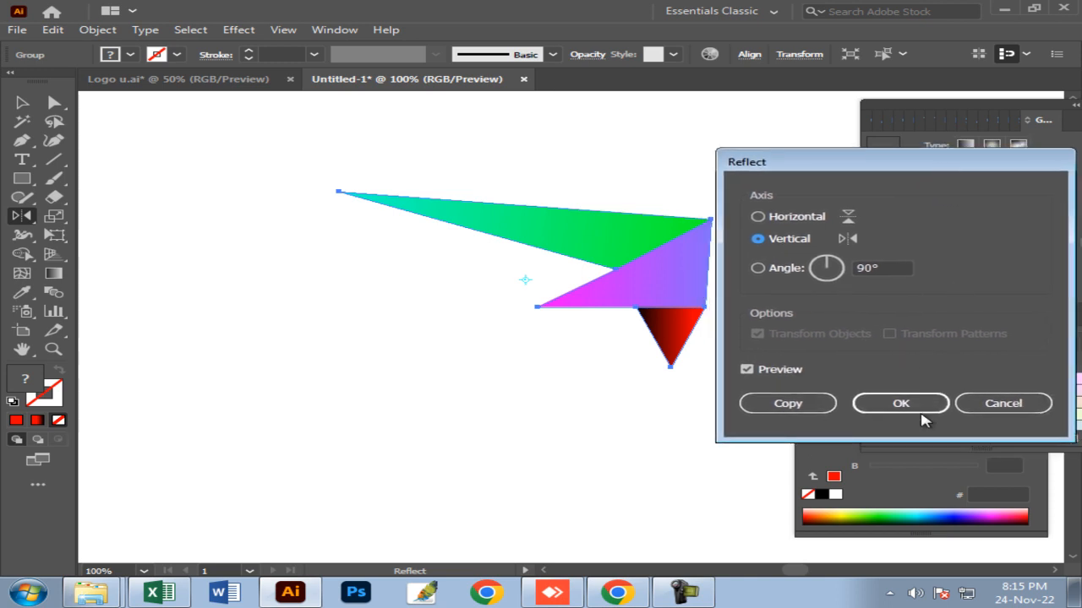
pyautogui.click(785, 405)
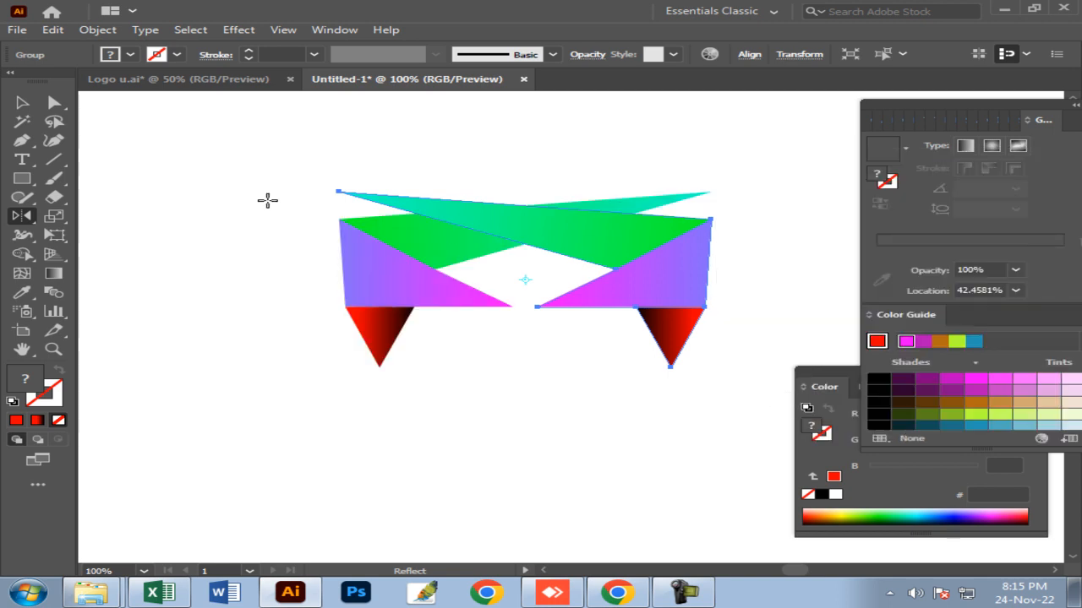
# Step: Shift the mirrored copy slightly to the right of the original group and deselect it
pyautogui.click(22, 103)
pyautogui.click(511, 396)
pyautogui.moveTo(686, 279); pyautogui.dragTo(720, 279)
pyautogui.click(748, 135)
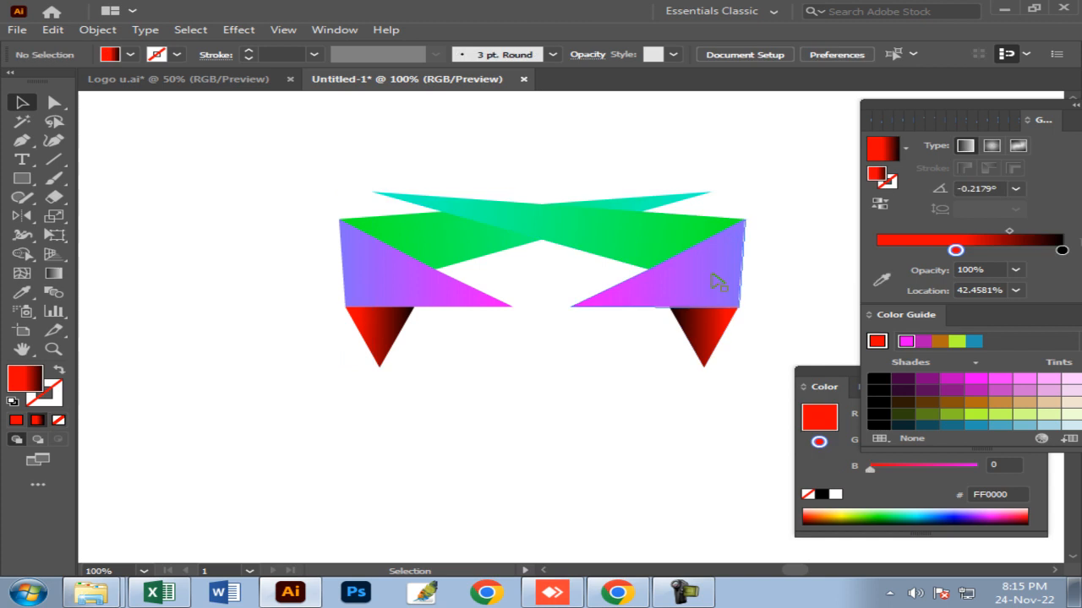
# Step: Reflect the mirrored copy across the horizontal axis without making another copy
pyautogui.click(714, 275)
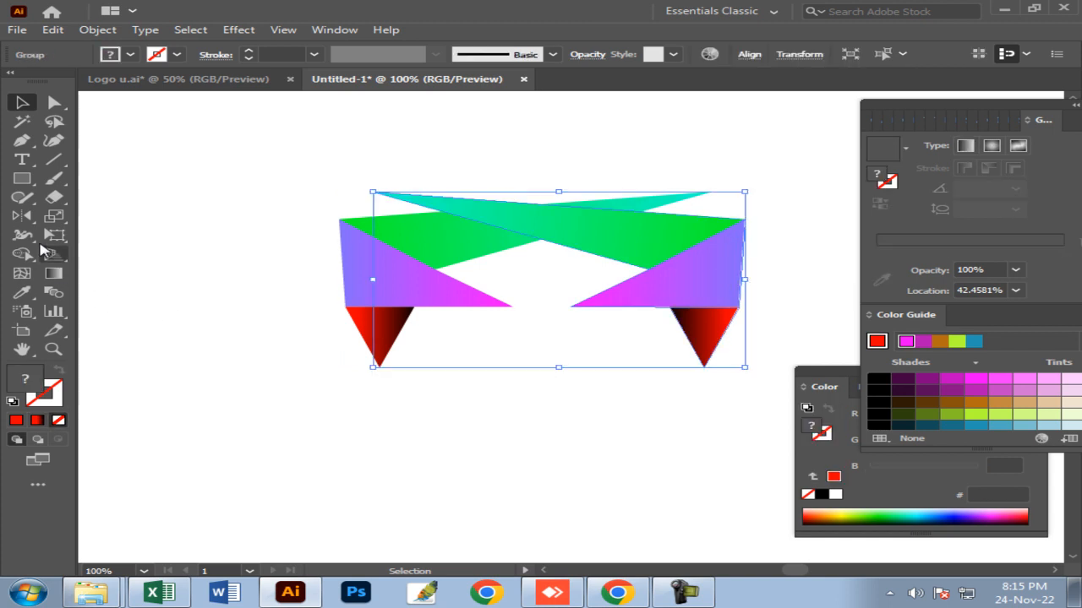
pyautogui.doubleClick(23, 216)
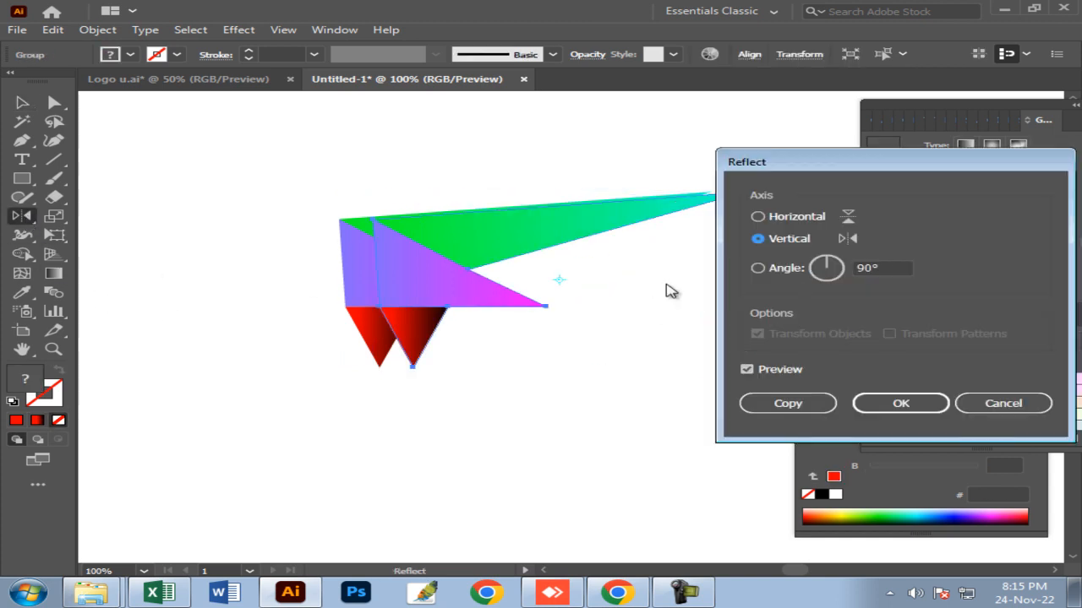
pyautogui.click(757, 218)
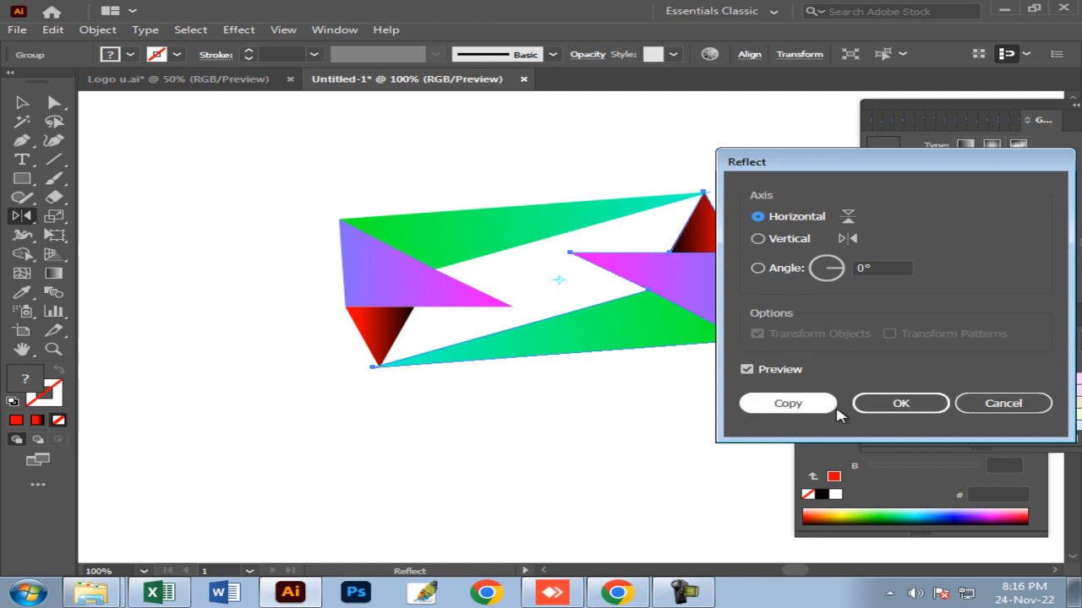
pyautogui.click(898, 405)
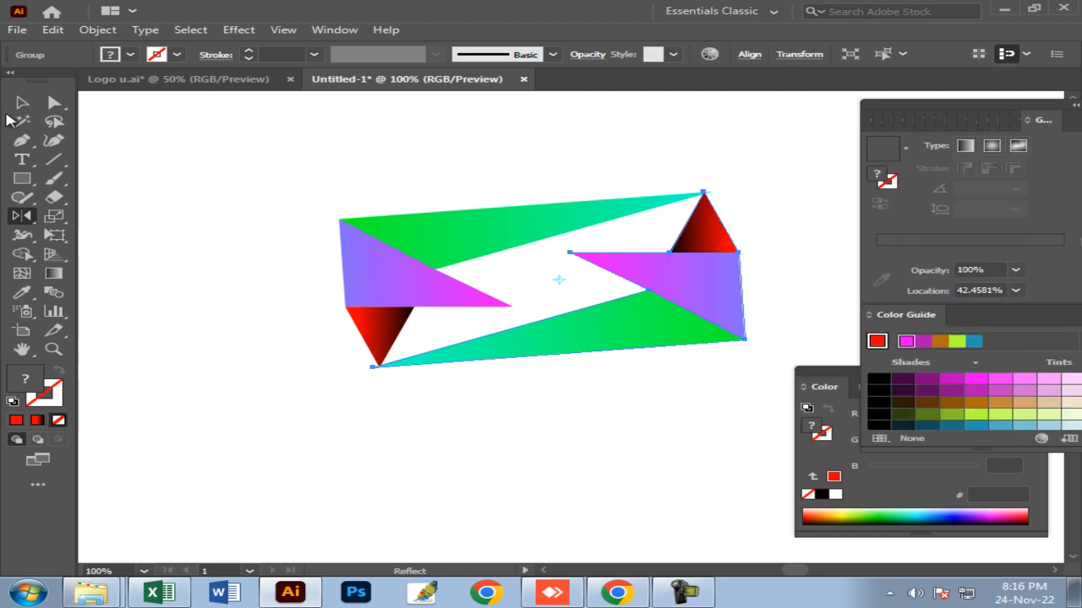
# Step: Move the flipped group up and right so both green shapes run side by side with a narrow diagonal gap
pyautogui.click(22, 102)
pyautogui.click(635, 352)
pyautogui.moveTo(640, 338); pyautogui.dragTo(698, 252)
pyautogui.click(655, 397)
# Step: Nudge the flipped group slightly upward to narrow the white diagonal gap, and deselect it
pyautogui.hotkey('ctrl', 'space')
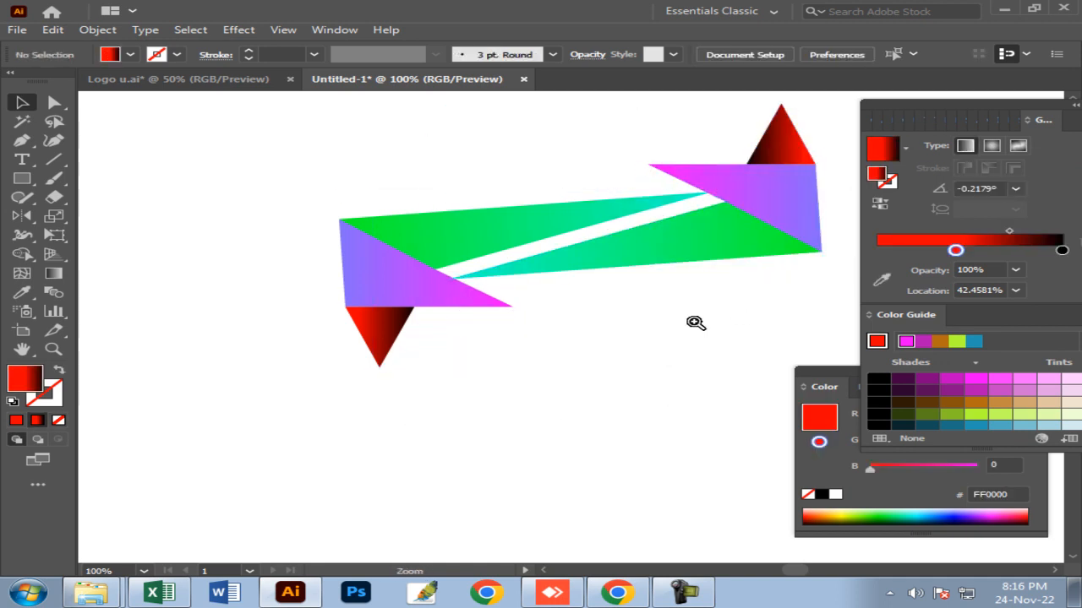
pyautogui.keyDown('ctrl'); pyautogui.click(691, 323); pyautogui.keyUp('ctrl')
pyautogui.keyDown('ctrl'); pyautogui.keyDown('alt'); pyautogui.click(583, 309); pyautogui.keyUp('alt'); pyautogui.keyUp('ctrl')
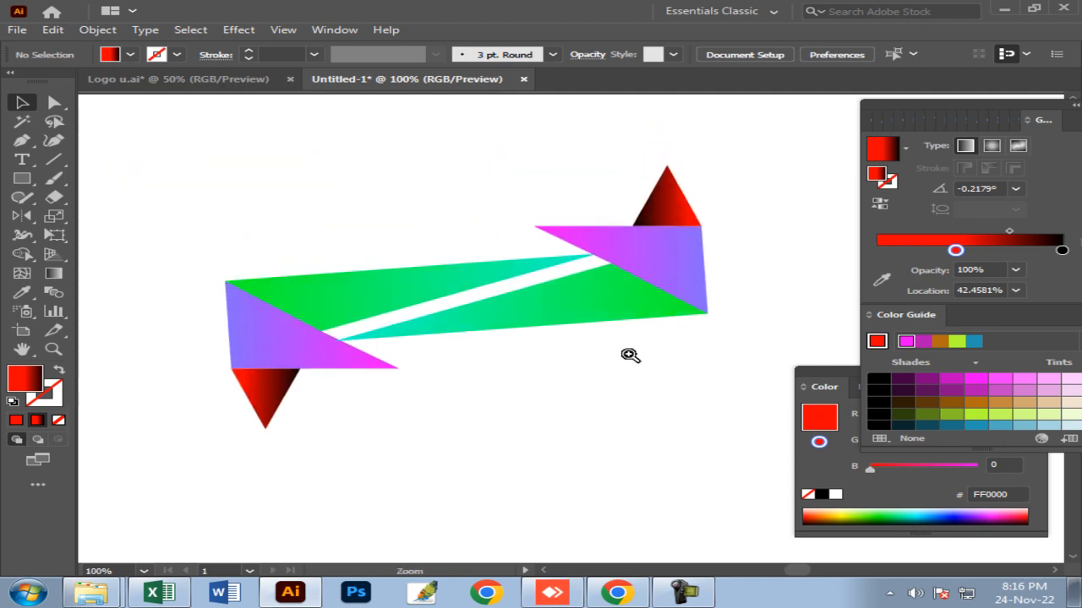
pyautogui.moveTo(518, 323); pyautogui.dragTo(519, 319)
pyautogui.click(561, 364)
# Step: Examine the alignment and spacing of the two groups at 66.67% and 100% zoom
pyautogui.hotkey('ctrl', 'space')
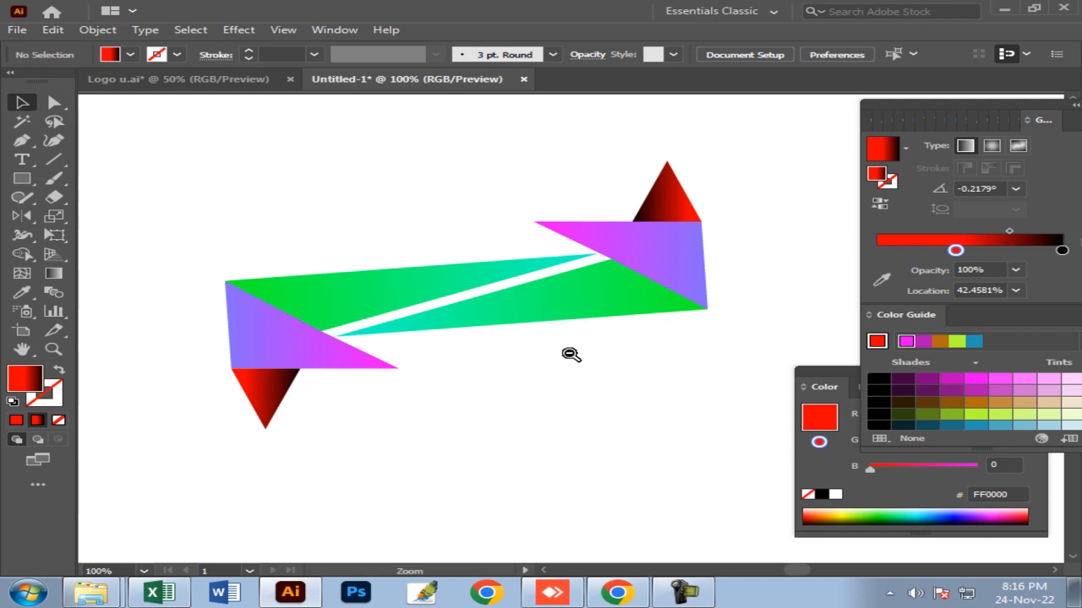
pyautogui.keyDown('ctrl'); pyautogui.keyDown('alt'); pyautogui.click(572, 353); pyautogui.keyUp('alt'); pyautogui.keyUp('ctrl')
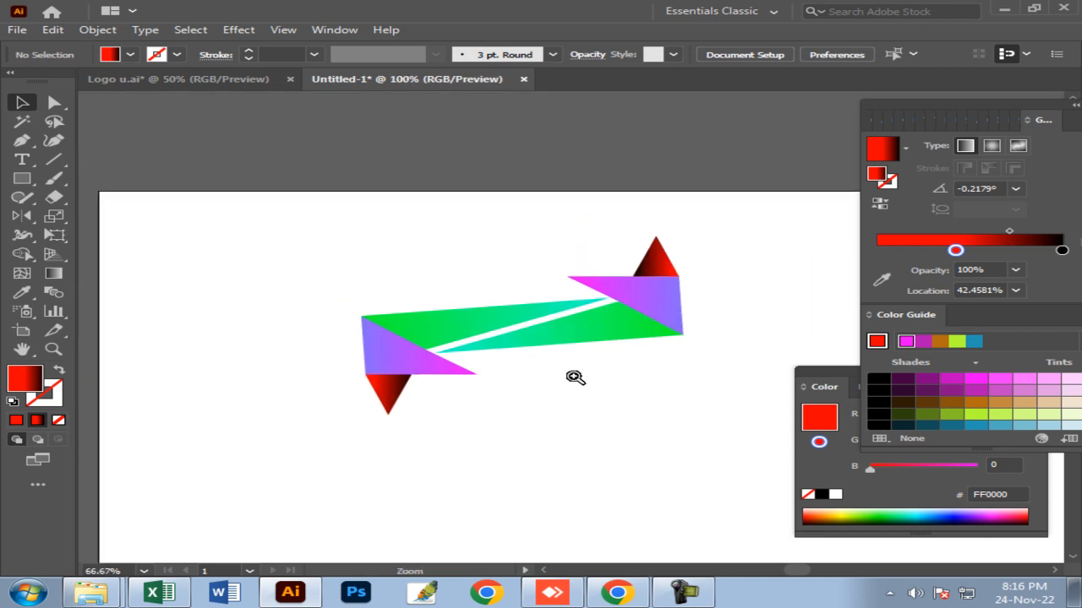
pyautogui.keyDown('ctrl'); pyautogui.click(575, 377); pyautogui.keyUp('ctrl')
pyautogui.moveTo(585, 410); pyautogui.dragTo(599, 419)
pyautogui.moveTo(213, 240); pyautogui.dragTo(736, 390)
pyautogui.press('a')
pyautogui.press('v')
pyautogui.click(797, 249)
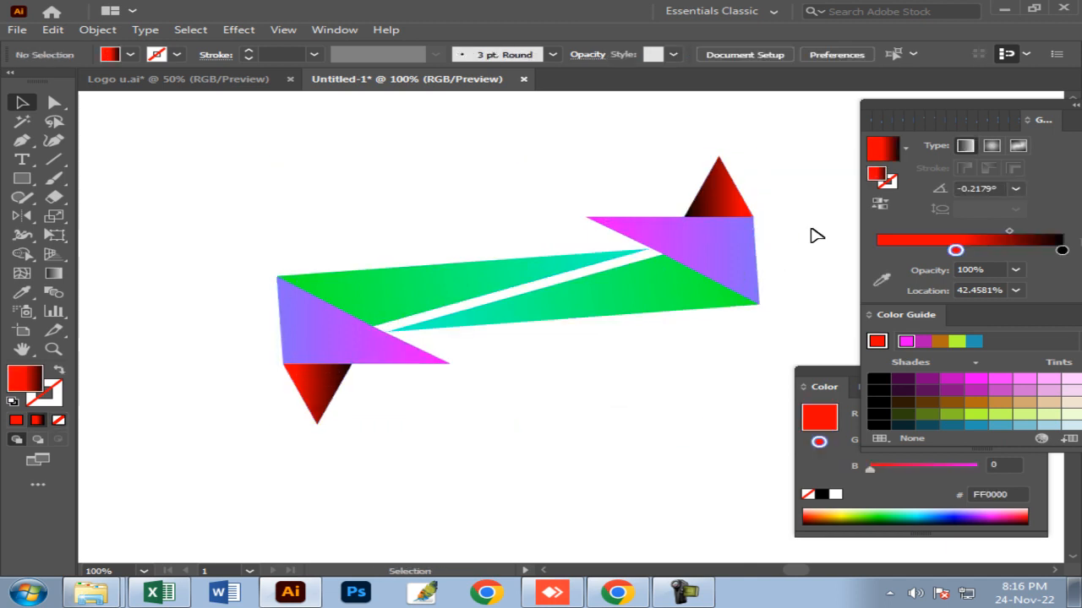
pyautogui.press('z')
pyautogui.keyDown('alt'); pyautogui.click(608, 341); pyautogui.keyUp('alt')
pyautogui.keyDown('alt'); pyautogui.click(620, 381); pyautogui.keyUp('alt')
pyautogui.click(574, 364)
pyautogui.moveTo(573, 363); pyautogui.dragTo(594, 316)
pyautogui.press('v')
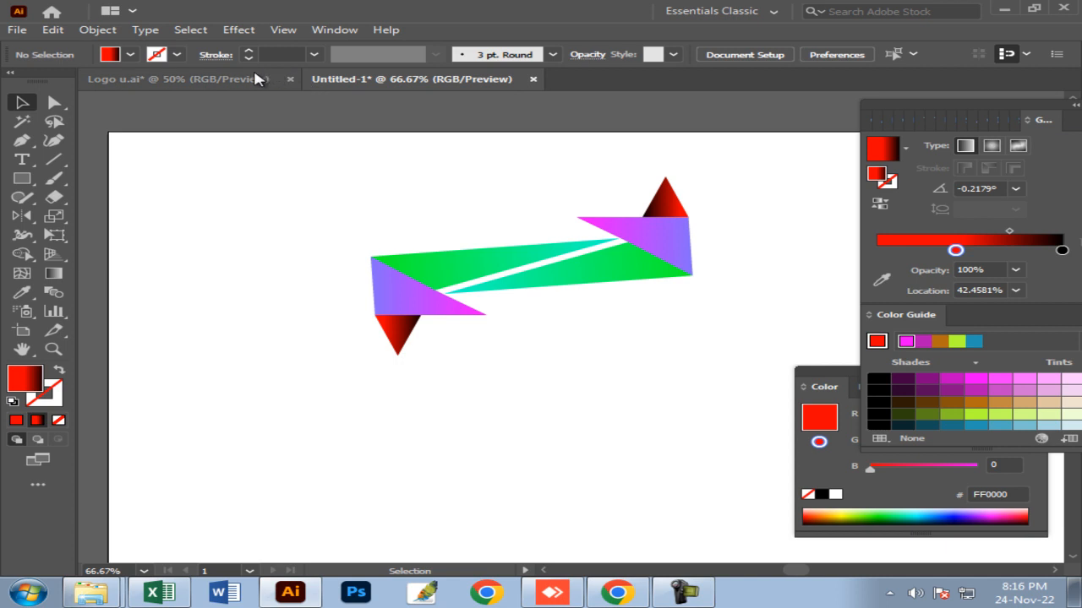
# Step: Study the vertical stem in Logo u.ai, move the Color window aside, and return to Untitled-1
pyautogui.click(275, 79)
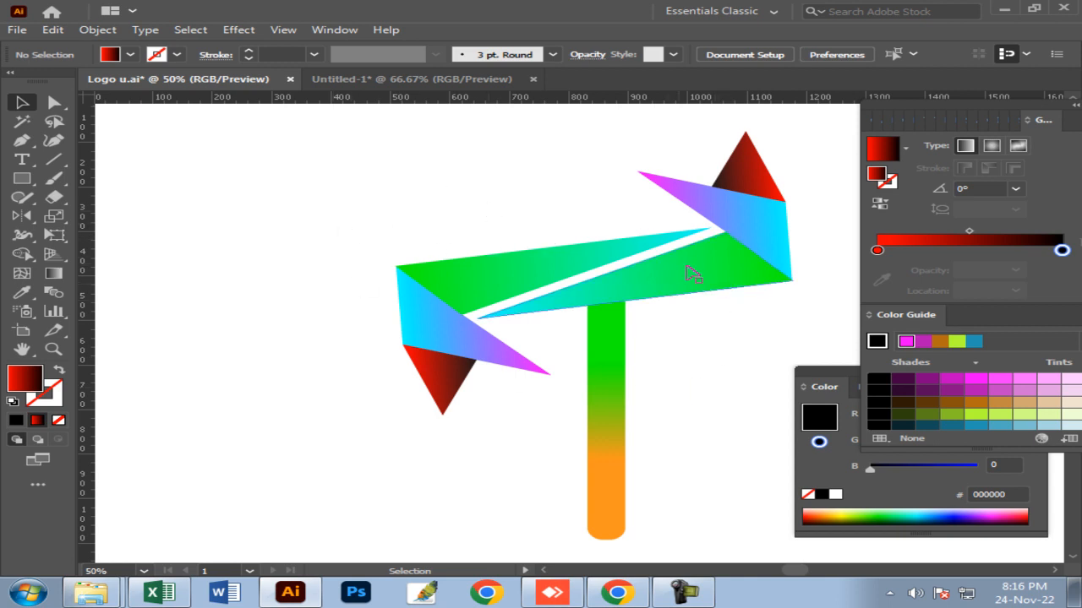
pyautogui.moveTo(818, 370); pyautogui.dragTo(847, 385)
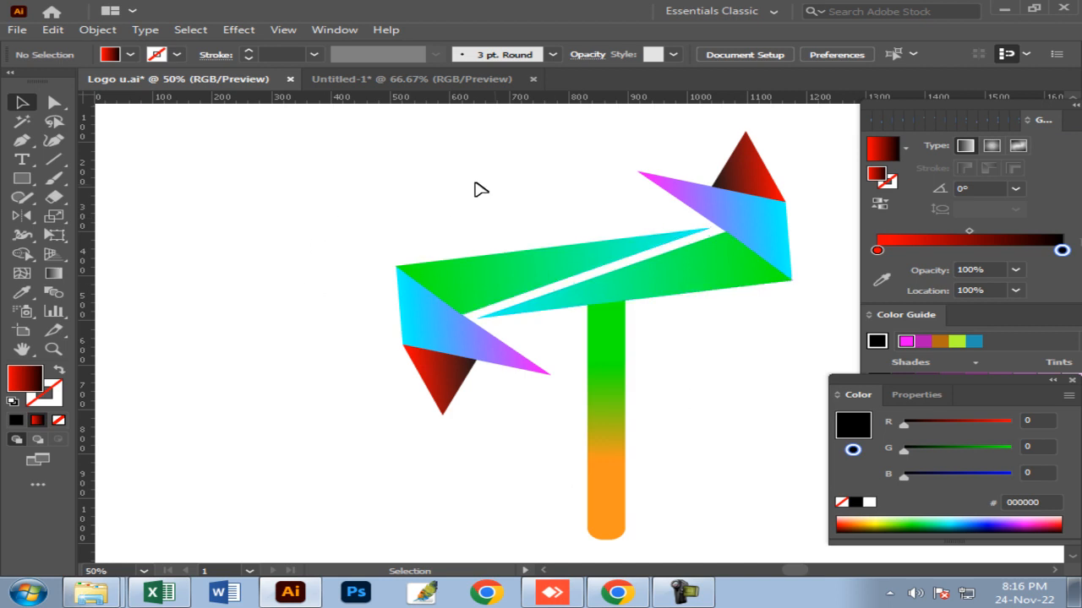
pyautogui.click(502, 84)
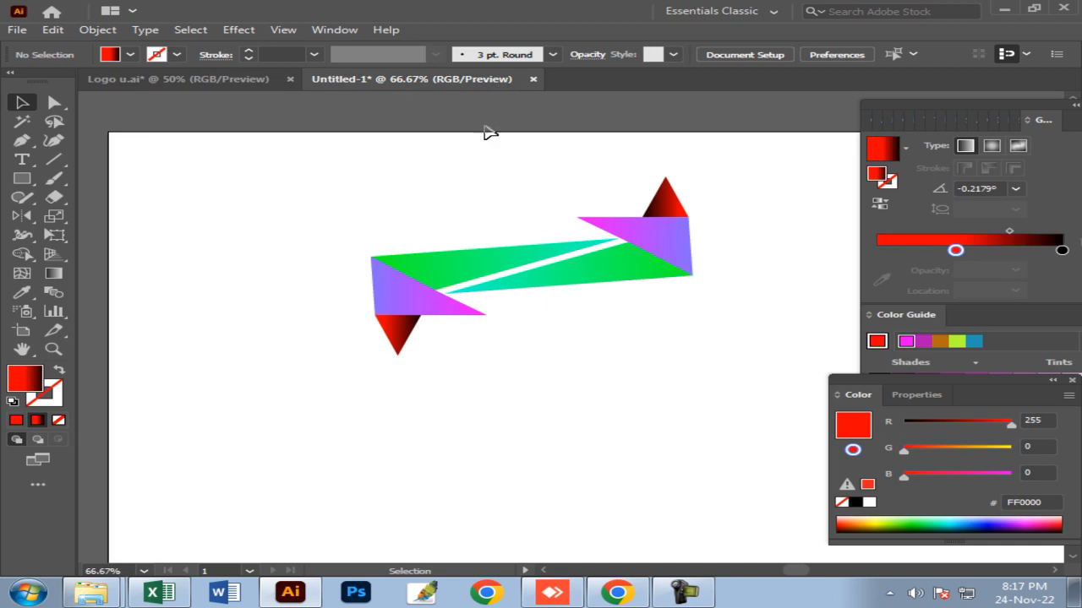
# Step: Draw a tall, narrow vertical rectangle below the middle of the green shapes as the logo's stem, and deselect it
pyautogui.keyDown('ctrl'); pyautogui.click(598, 345); pyautogui.keyUp('ctrl')
pyautogui.moveTo(606, 346); pyautogui.dragTo(651, 421)
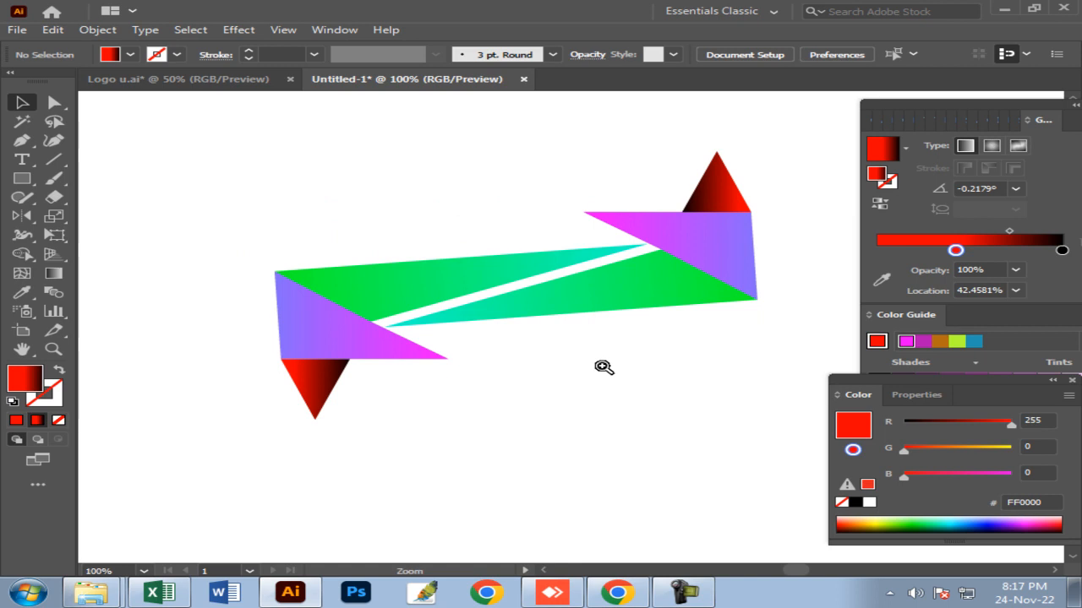
pyautogui.keyDown('ctrl'); pyautogui.keyDown('alt'); pyautogui.click(604, 370); pyautogui.keyUp('alt'); pyautogui.keyUp('ctrl')
pyautogui.keyDown('ctrl'); pyautogui.click(586, 340); pyautogui.keyUp('ctrl')
pyautogui.moveTo(608, 364); pyautogui.dragTo(647, 429)
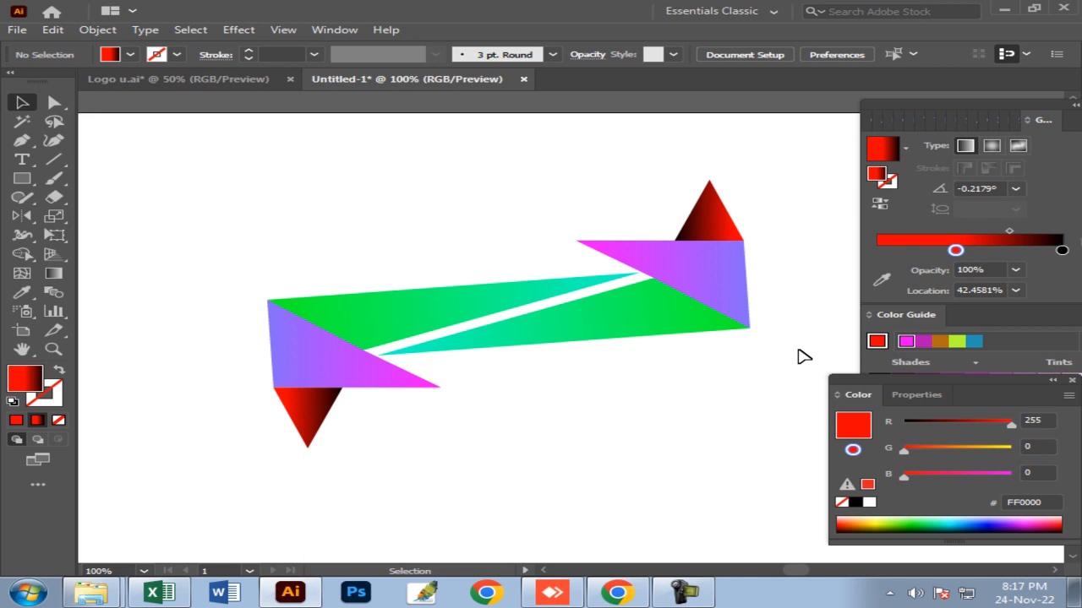
pyautogui.press('space')
pyautogui.moveTo(572, 369); pyautogui.dragTo(622, 339)
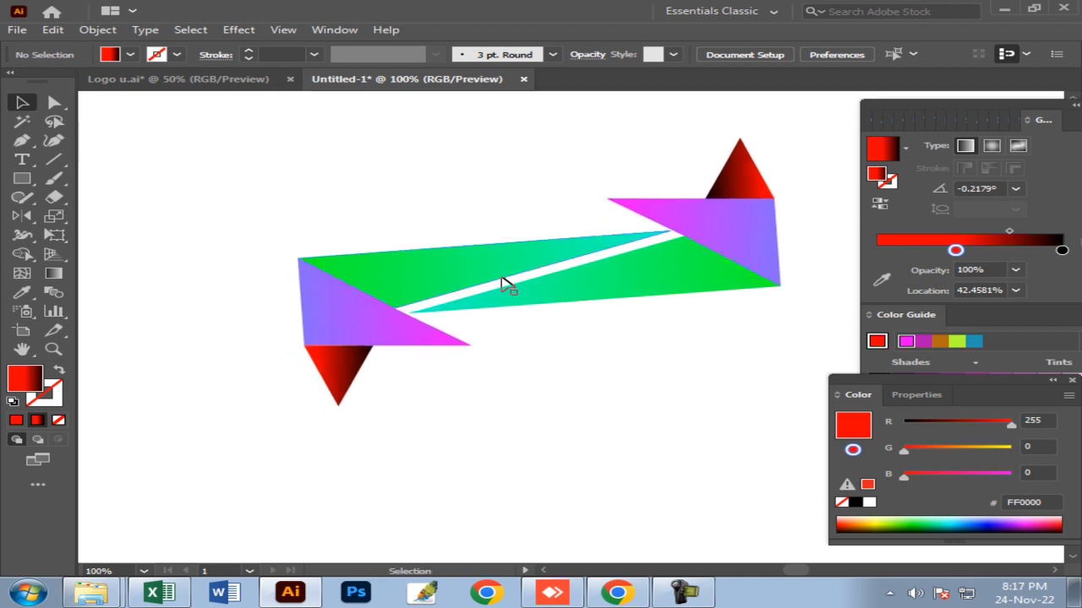
pyautogui.click(22, 179)
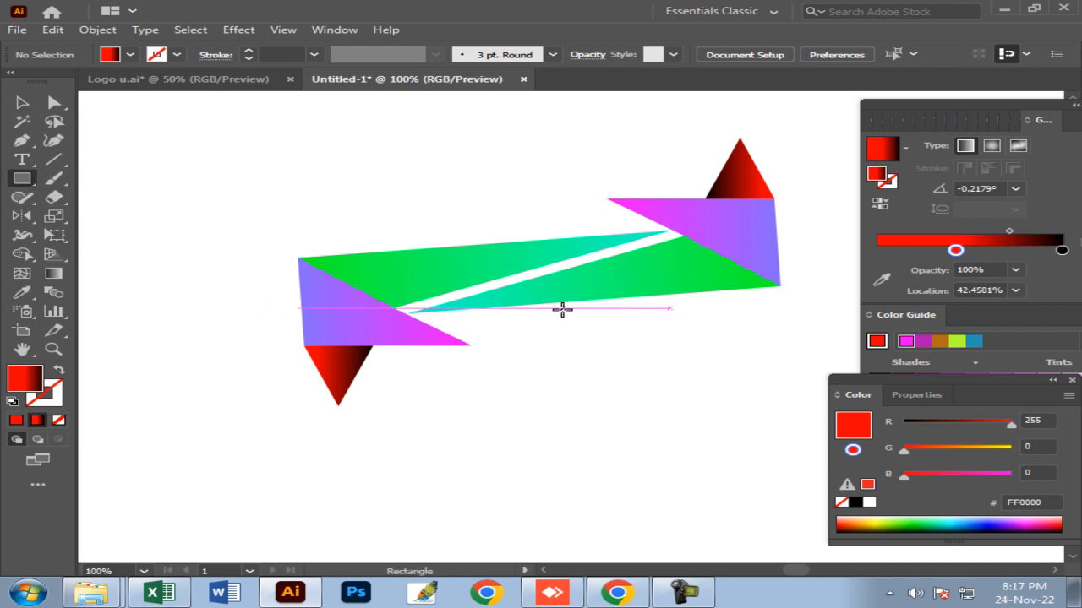
pyautogui.moveTo(550, 310); pyautogui.dragTo(579, 550)
pyautogui.click(18, 103)
pyautogui.click(612, 406)
# Step: Move the stem rectangle slightly up until its top end overlaps the lower edge of the green shape
pyautogui.keyDown('ctrl'); pyautogui.keyDown('alt'); pyautogui.click(608, 405); pyautogui.keyUp('alt'); pyautogui.keyUp('ctrl')
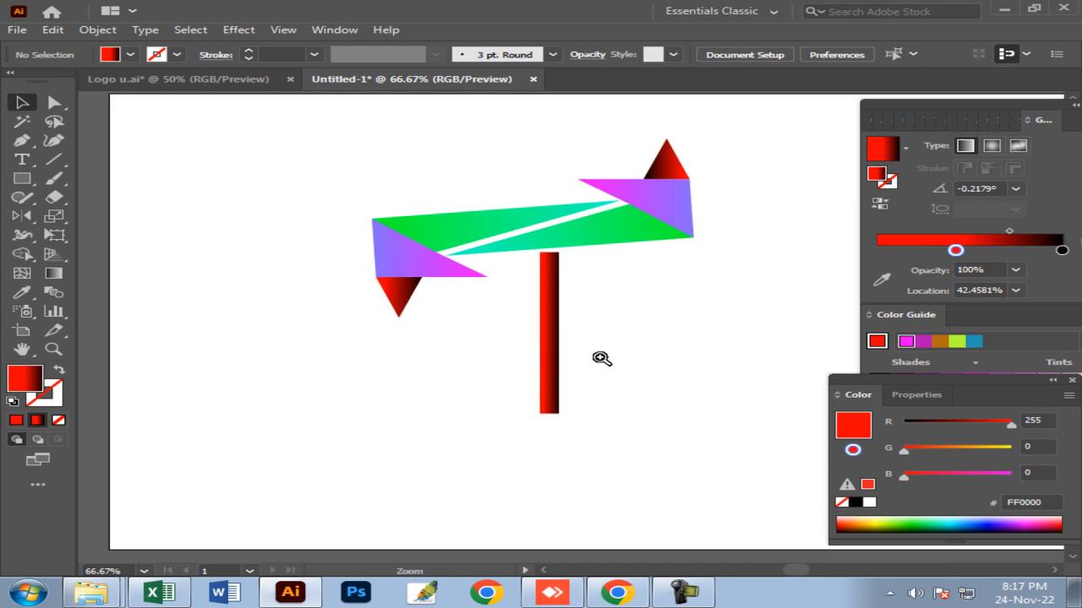
pyautogui.keyDown('ctrl'); pyautogui.click(605, 361); pyautogui.keyUp('ctrl')
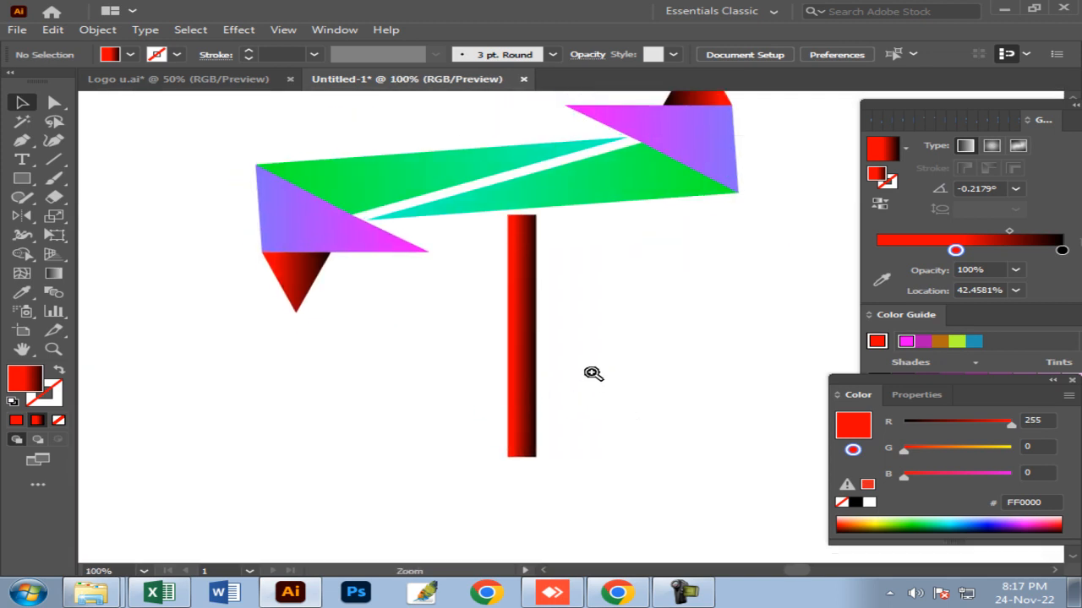
pyautogui.moveTo(604, 371); pyautogui.dragTo(629, 420)
pyautogui.moveTo(555, 396); pyautogui.dragTo(556, 393)
pyautogui.click(582, 348)
pyautogui.keyDown('ctrl'); pyautogui.click(587, 336); pyautogui.keyUp('ctrl')
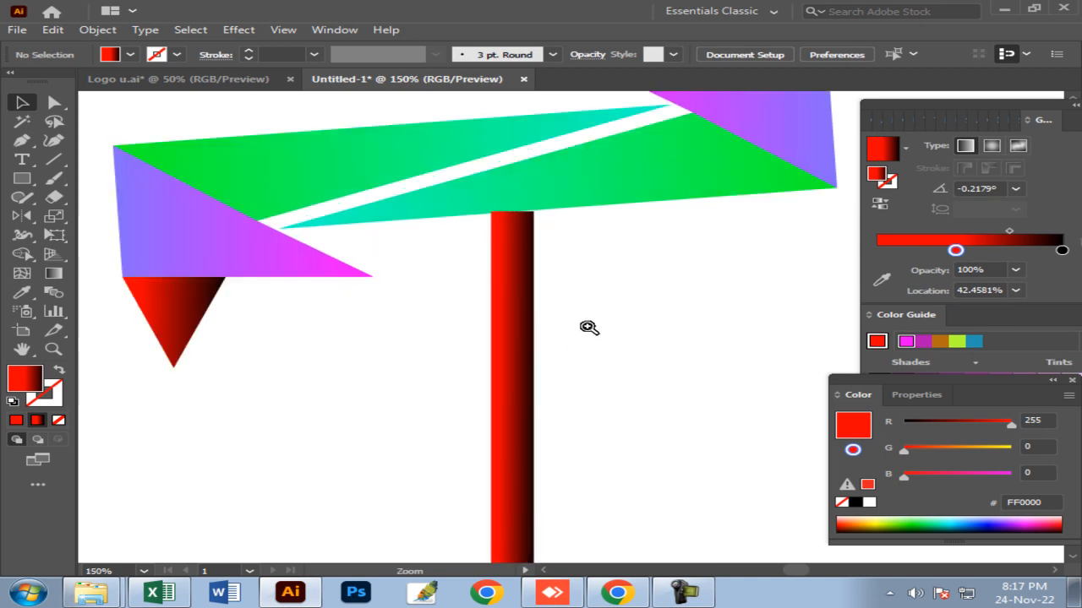
pyautogui.keyDown('ctrl'); pyautogui.click(590, 328); pyautogui.keyUp('ctrl')
pyautogui.moveTo(561, 389); pyautogui.dragTo(557, 381)
pyautogui.click(663, 380)
# Step: Round the two bottom corners of the stem rectangle with the Direct Selection tool and deselect it
pyautogui.keyDown('ctrl'); pyautogui.keyDown('alt'); pyautogui.click(589, 399); pyautogui.keyUp('alt'); pyautogui.keyUp('ctrl')
pyautogui.moveTo(624, 377); pyautogui.dragTo(624, 349)
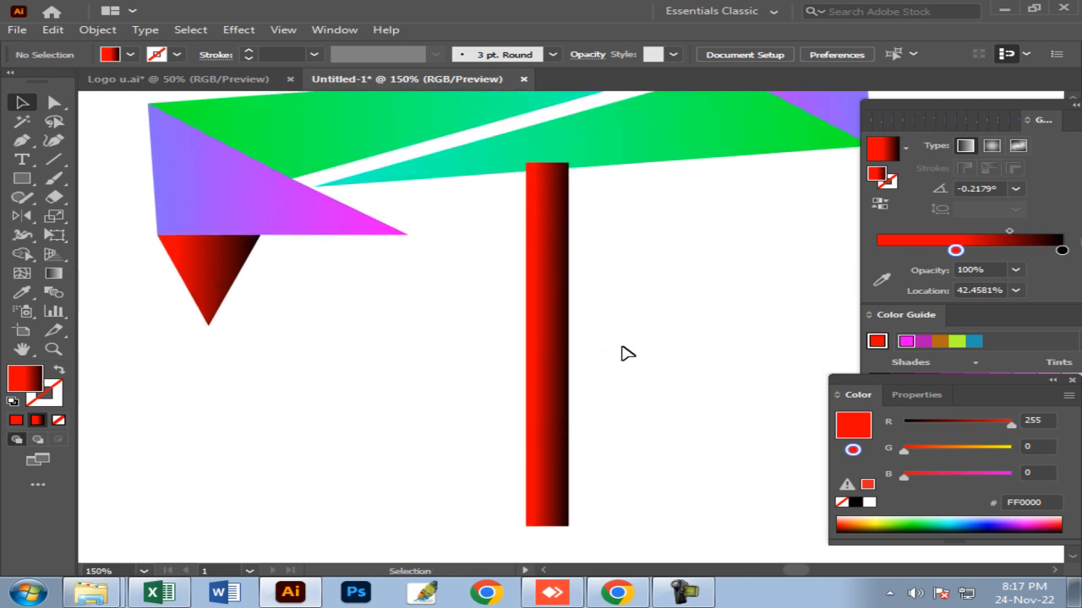
pyautogui.click(561, 424)
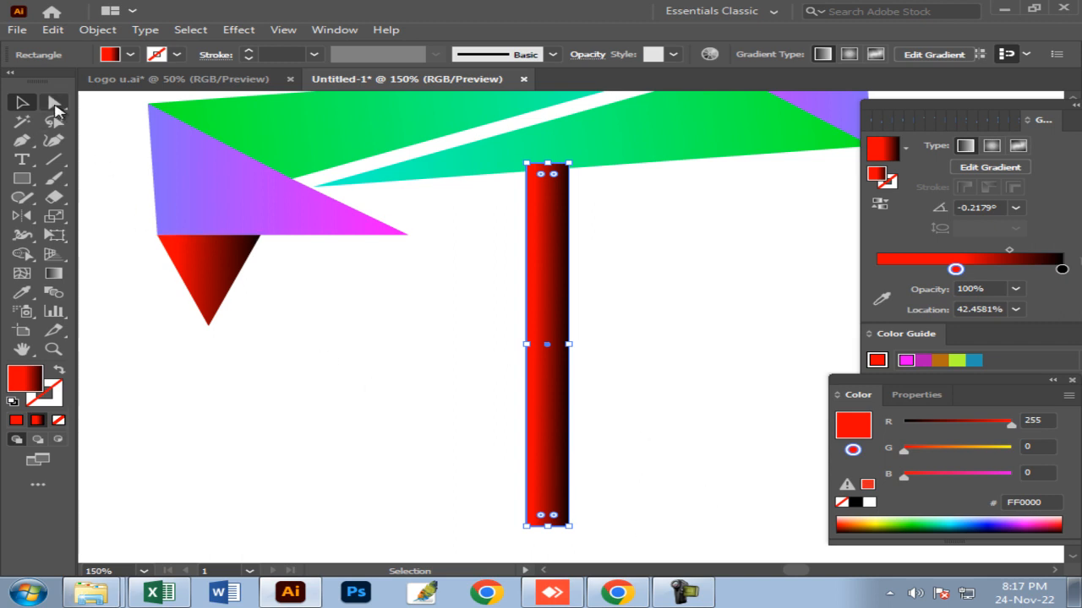
pyautogui.click(54, 103)
pyautogui.click(65, 103)
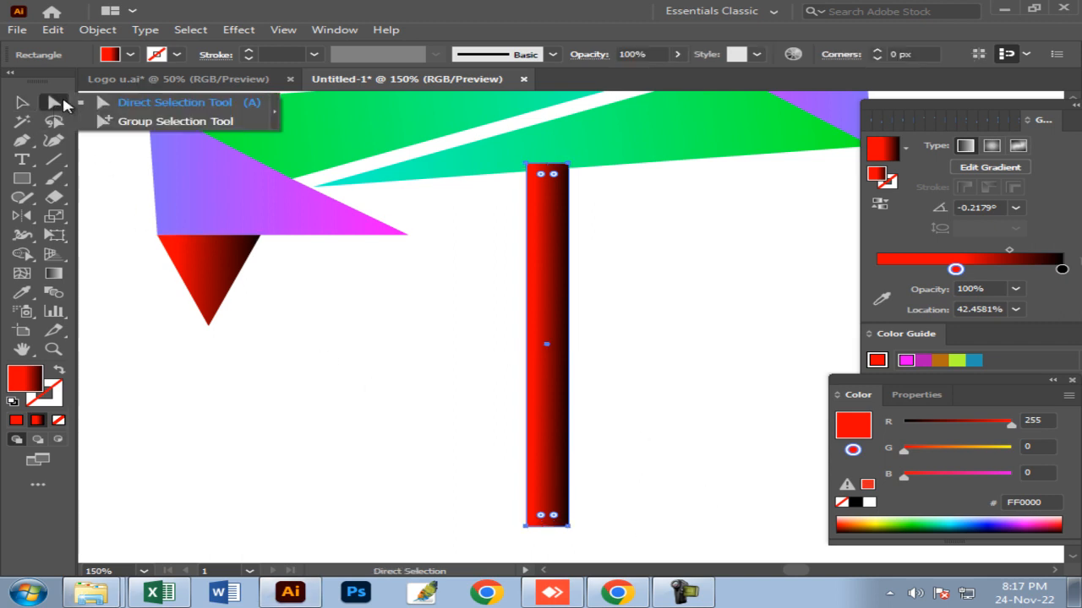
pyautogui.click(122, 102)
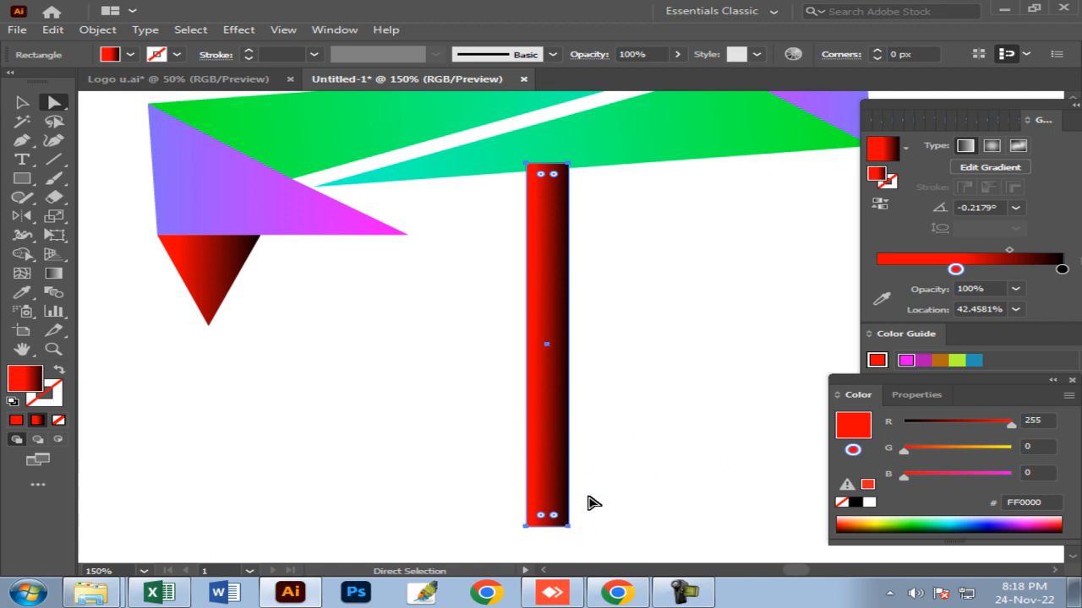
pyautogui.moveTo(592, 522); pyautogui.dragTo(592, 522)
pyautogui.click(597, 529)
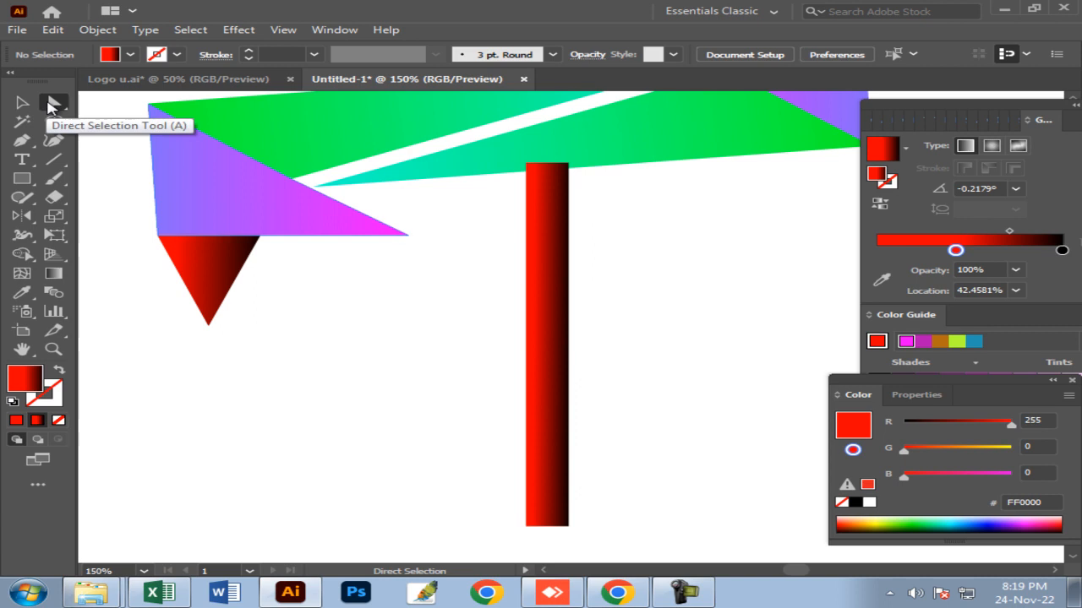
pyautogui.scroll(-1, 636, 487)
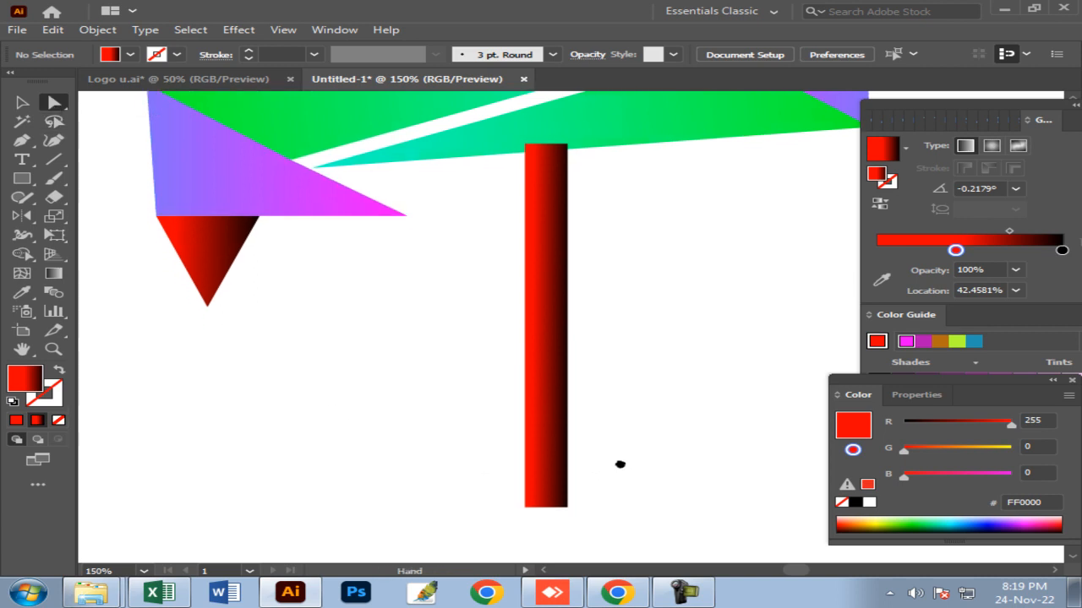
pyautogui.moveTo(610, 515); pyautogui.dragTo(555, 500)
pyautogui.click(616, 485)
pyautogui.press('space')
# Step: Examine the stem's rounded lower end and its overlap with the green shape at 100%, 150% and 200% zoom
pyautogui.moveTo(592, 375); pyautogui.dragTo(601, 451)
pyautogui.keyDown('ctrl'); pyautogui.keyDown('alt'); pyautogui.click(594, 415); pyautogui.keyUp('alt'); pyautogui.keyUp('ctrl')
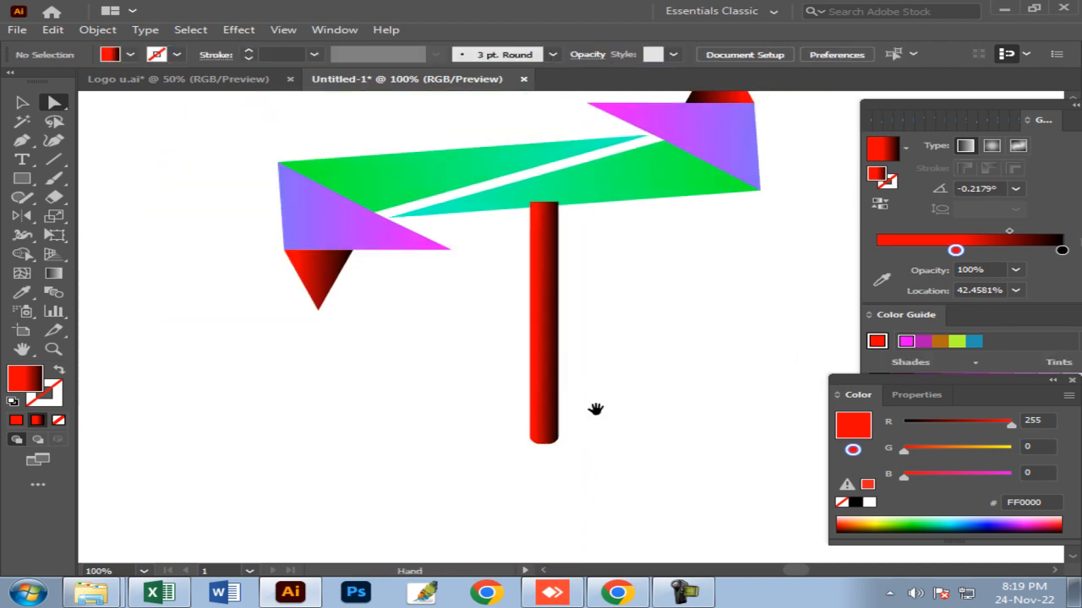
pyautogui.moveTo(598, 412); pyautogui.dragTo(606, 436)
pyautogui.keyDown('ctrl'); pyautogui.click(591, 350); pyautogui.keyUp('ctrl')
pyautogui.moveTo(611, 335); pyautogui.dragTo(690, 393)
pyautogui.moveTo(666, 312); pyautogui.dragTo(644, 316)
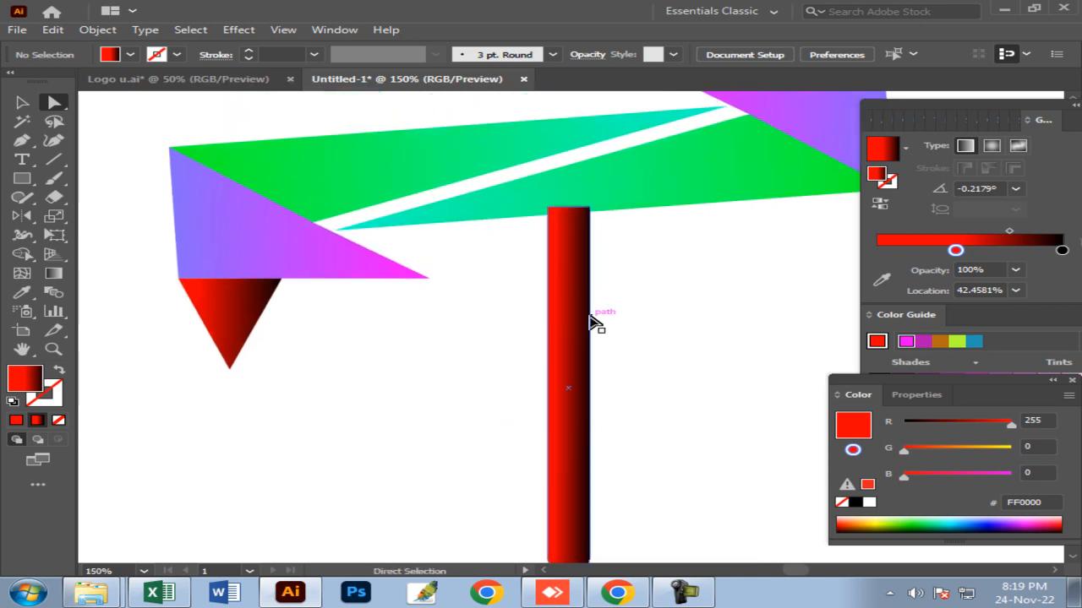
pyautogui.keyDown('ctrl'); pyautogui.click(596, 230); pyautogui.keyUp('ctrl')
pyautogui.moveTo(611, 254); pyautogui.dragTo(623, 211)
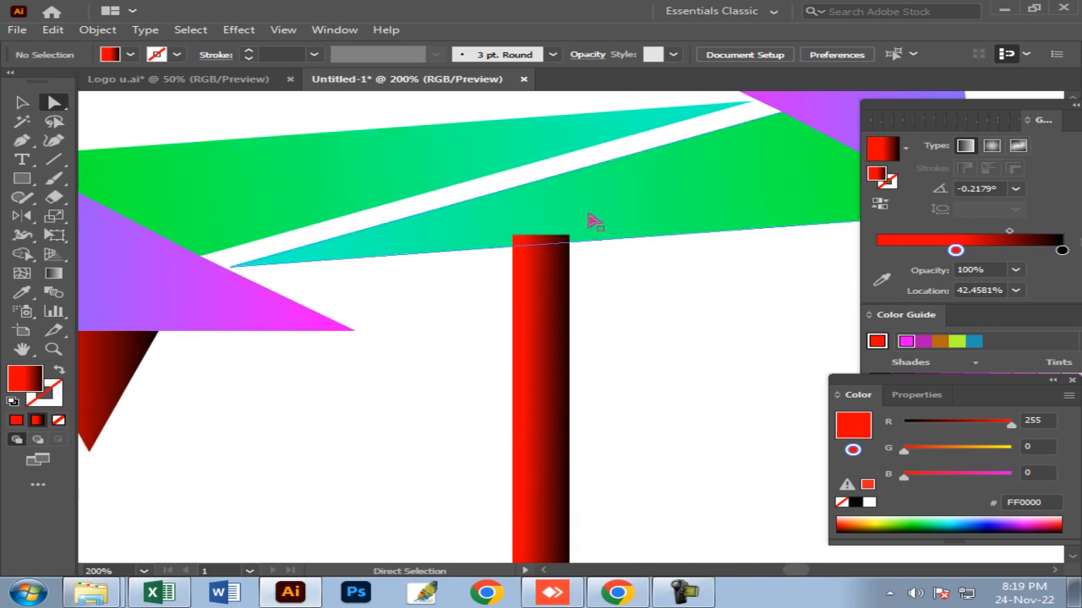
pyautogui.keyDown('ctrl'); pyautogui.keyDown('alt'); pyautogui.click(611, 294); pyautogui.keyUp('alt'); pyautogui.keyUp('ctrl')
pyautogui.moveTo(614, 304); pyautogui.dragTo(635, 217)
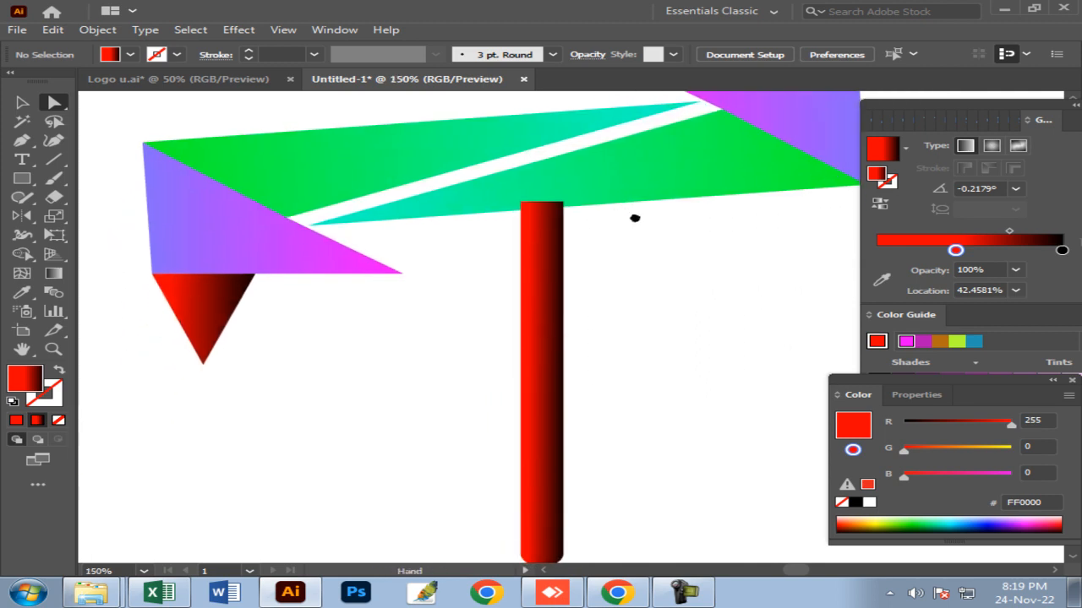
pyautogui.keyDown('ctrl'); pyautogui.keyDown('alt'); pyautogui.click(601, 299); pyautogui.keyUp('alt'); pyautogui.keyUp('ctrl')
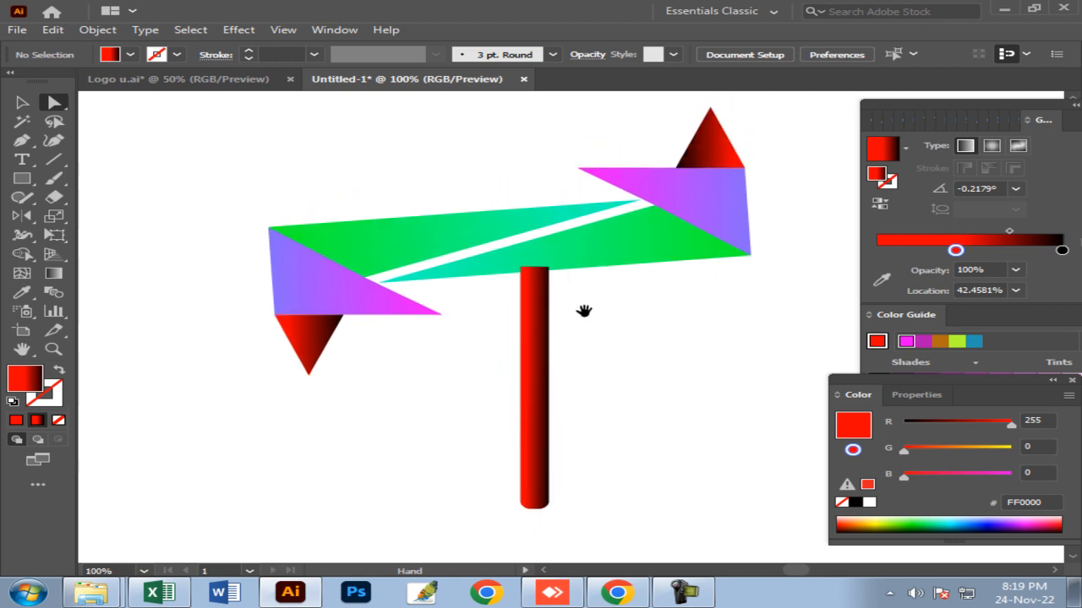
# Step: Send the stem behind the green shapes so its top end is hidden, and deselect it
pyautogui.click(535, 386)
pyautogui.click(610, 372)
pyautogui.click(524, 375)
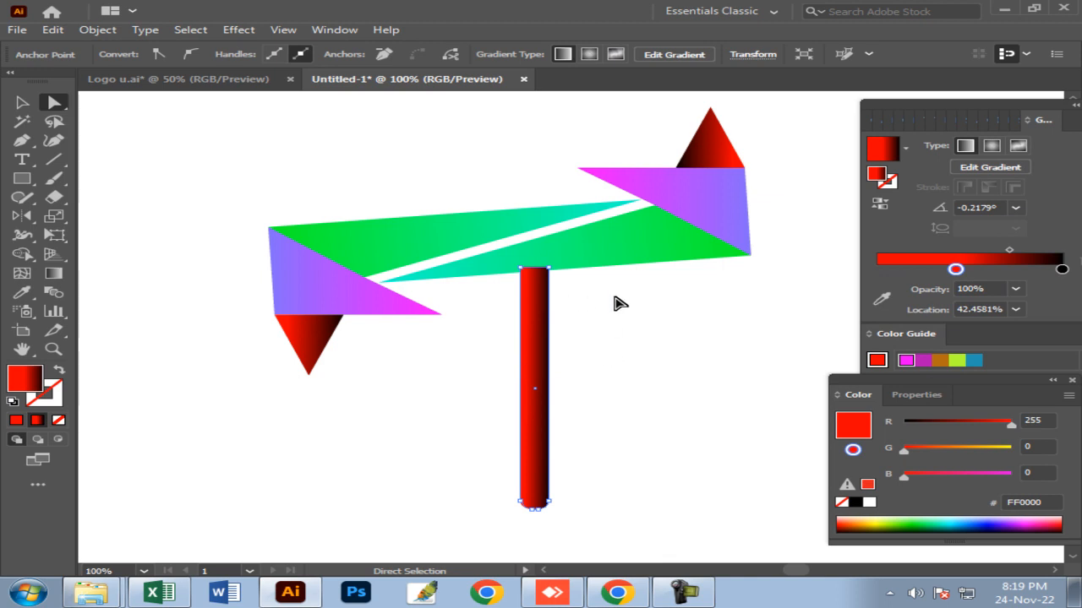
pyautogui.press('ctrl')
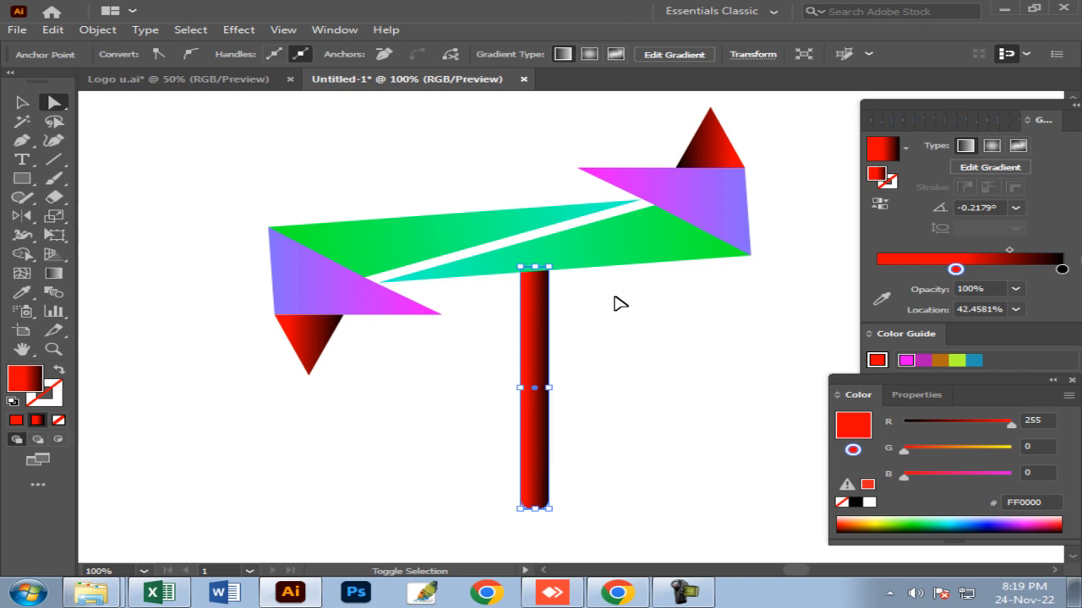
pyautogui.click(594, 317)
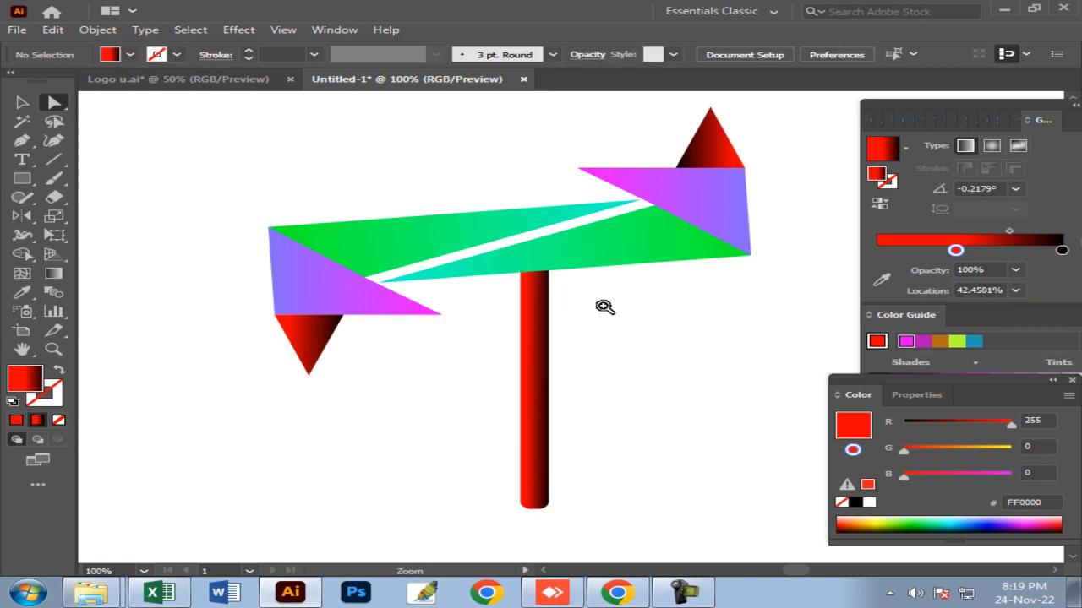
# Step: Select the stem, check the reference stem's gradient colours in Logo u.ai, and return to Untitled-1
pyautogui.hotkey('ctrl', '+')
pyautogui.keyDown('ctrl'); pyautogui.click(526, 349); pyautogui.keyUp('ctrl')
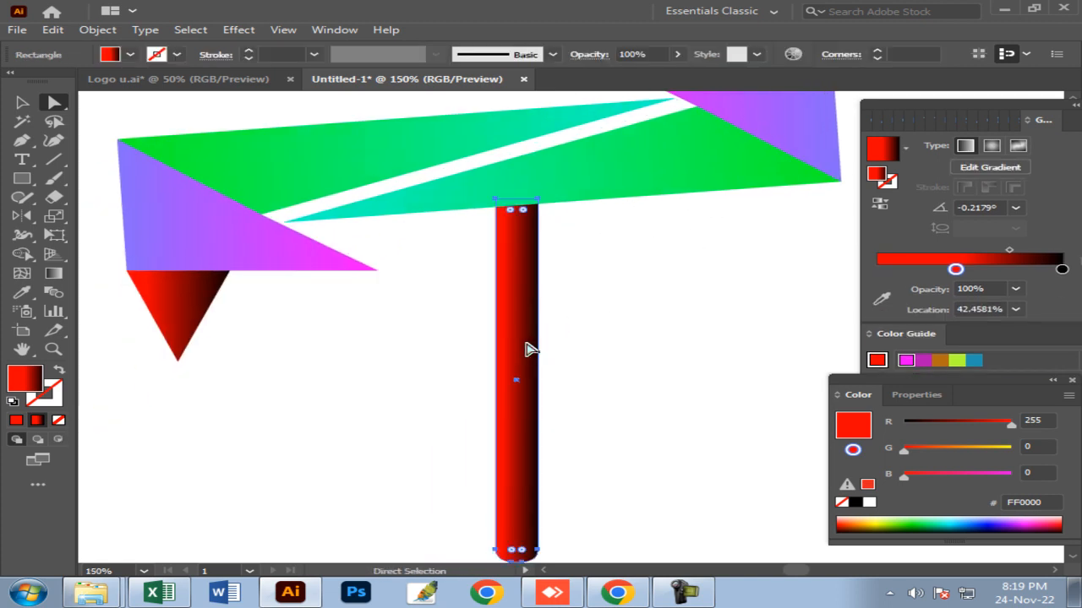
pyautogui.doubleClick(955, 270)
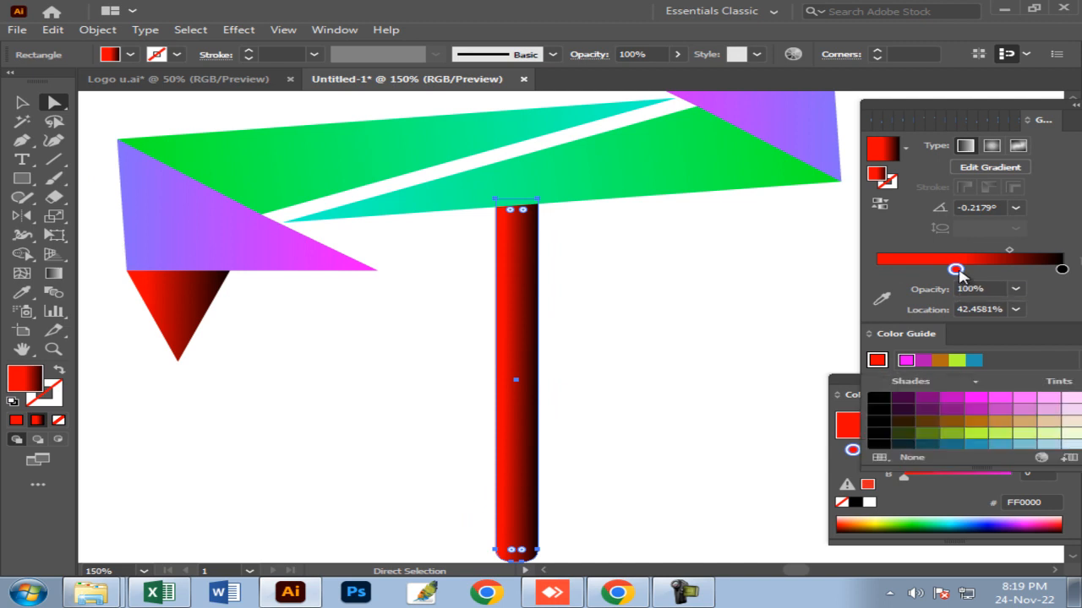
pyautogui.click(239, 91)
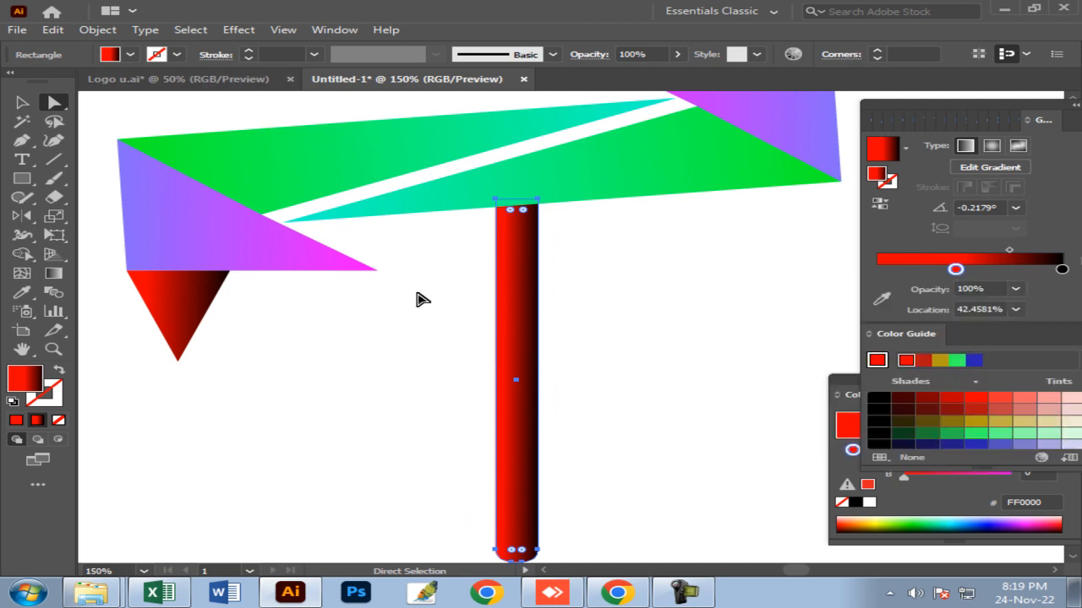
pyautogui.click(269, 78)
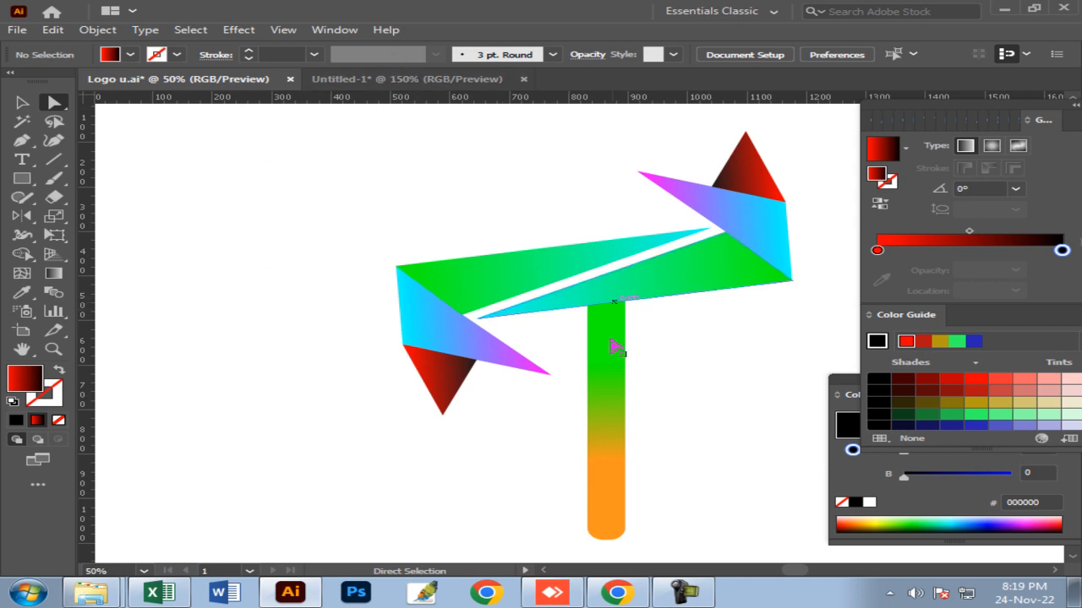
pyautogui.click(427, 81)
# Step: Set the stem's gradient stops to green (00FF00) at the start and red (ED1C24) at the end
pyautogui.click(519, 234)
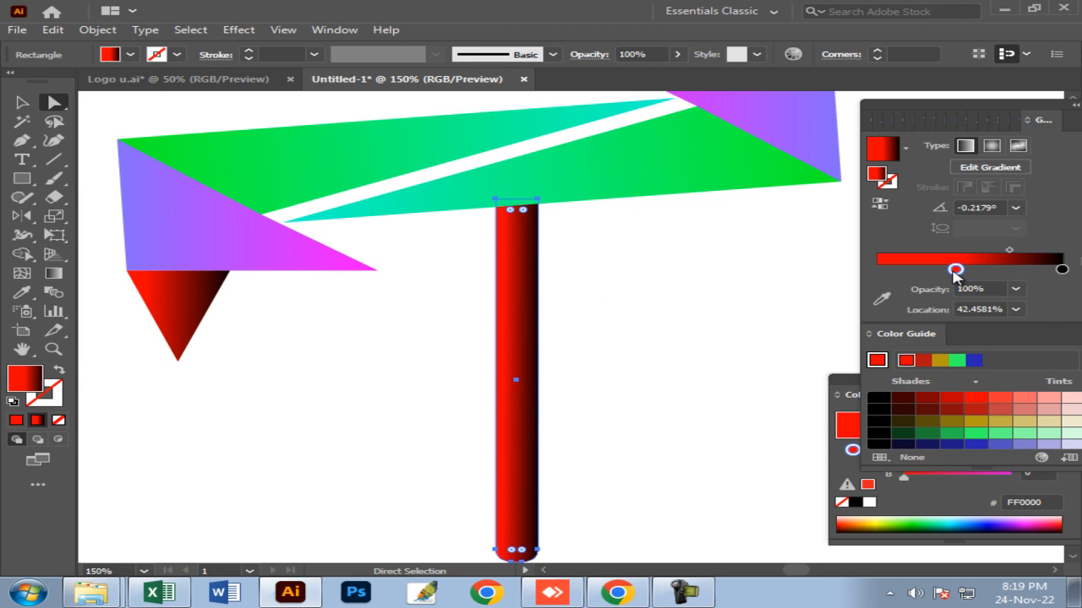
pyautogui.doubleClick(955, 270)
pyautogui.click(878, 321)
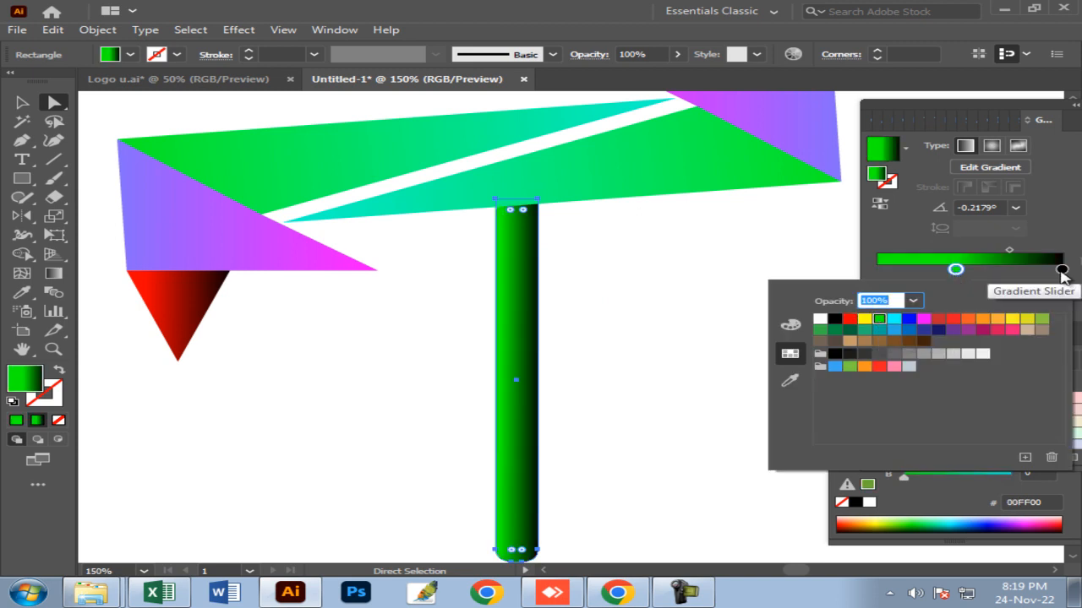
pyautogui.doubleClick(1062, 270)
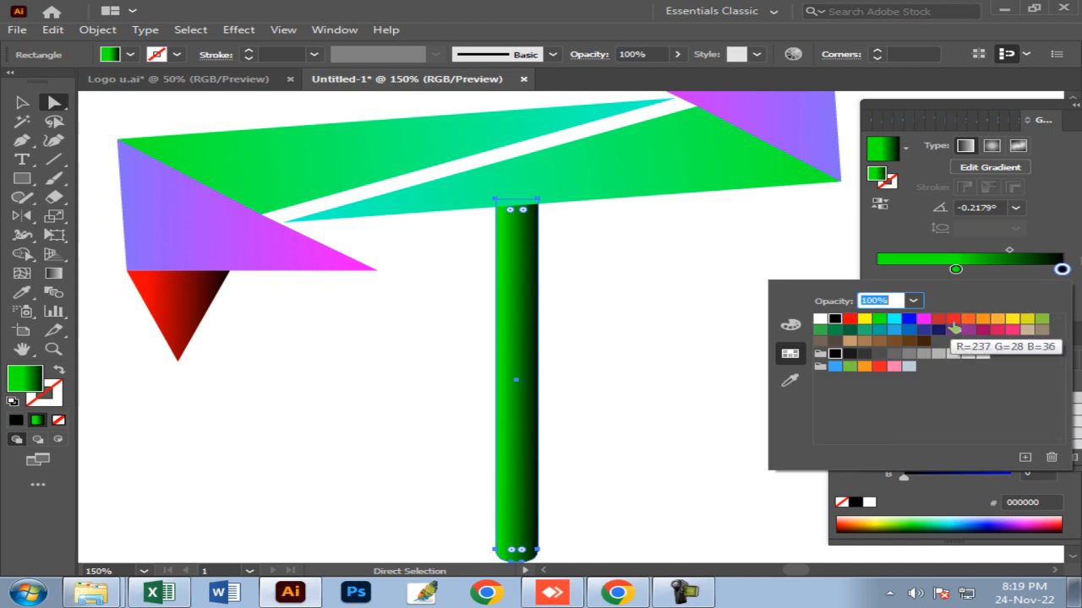
pyautogui.click(953, 320)
pyautogui.click(623, 310)
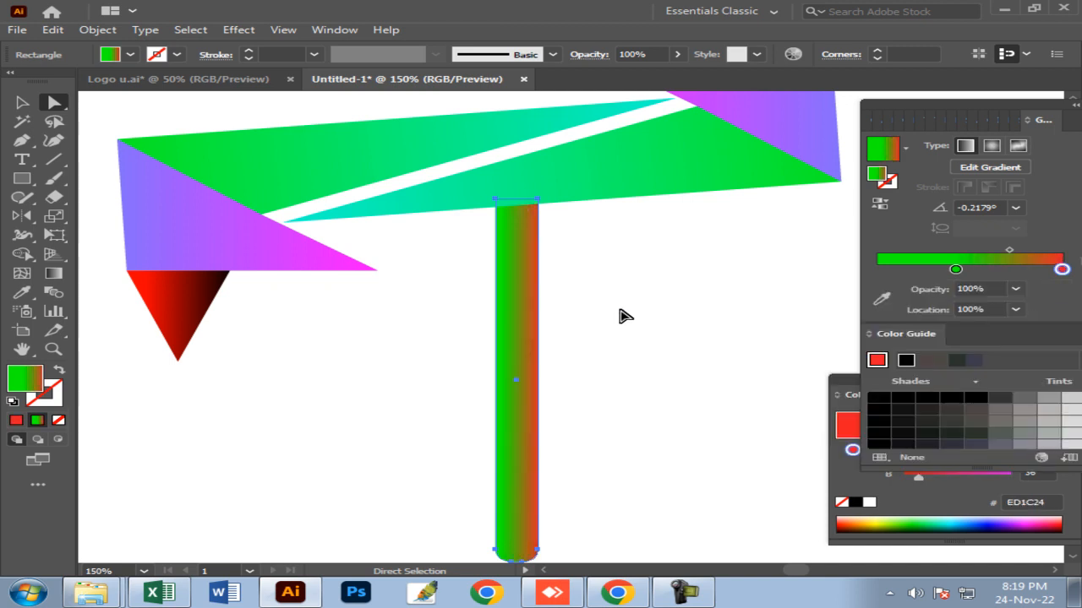
# Step: Examine the stem's green-to-red gradient against the rest of the logo at 100% and 150% zoom
pyautogui.click(623, 316)
pyautogui.click(526, 350)
pyautogui.keyDown('ctrl'); pyautogui.keyDown('alt'); pyautogui.click(664, 351); pyautogui.keyUp('alt'); pyautogui.keyUp('ctrl')
pyautogui.moveTo(583, 350); pyautogui.dragTo(624, 339)
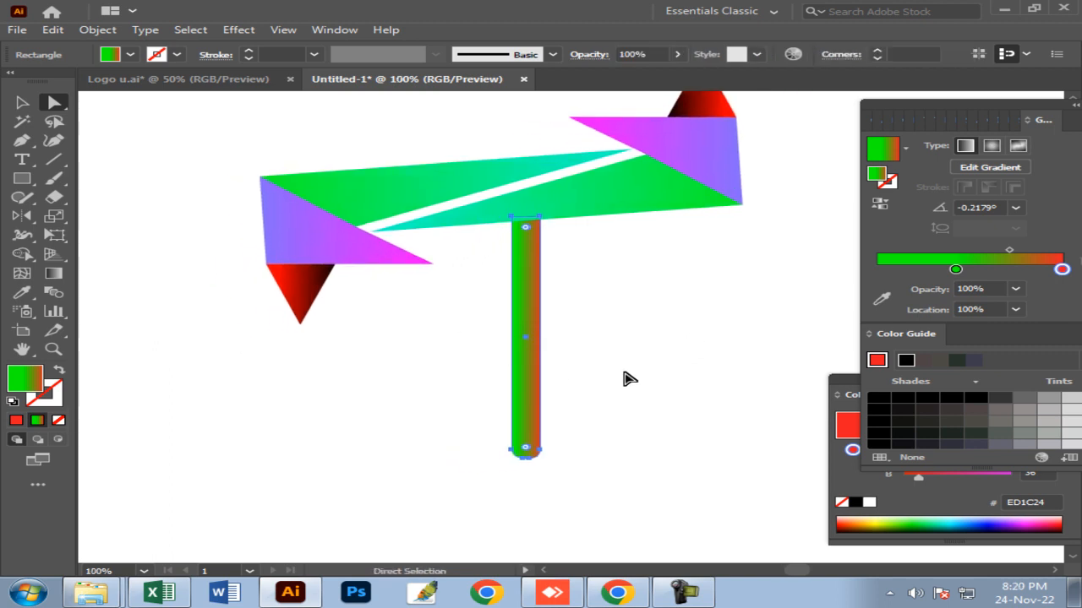
pyautogui.click(610, 359)
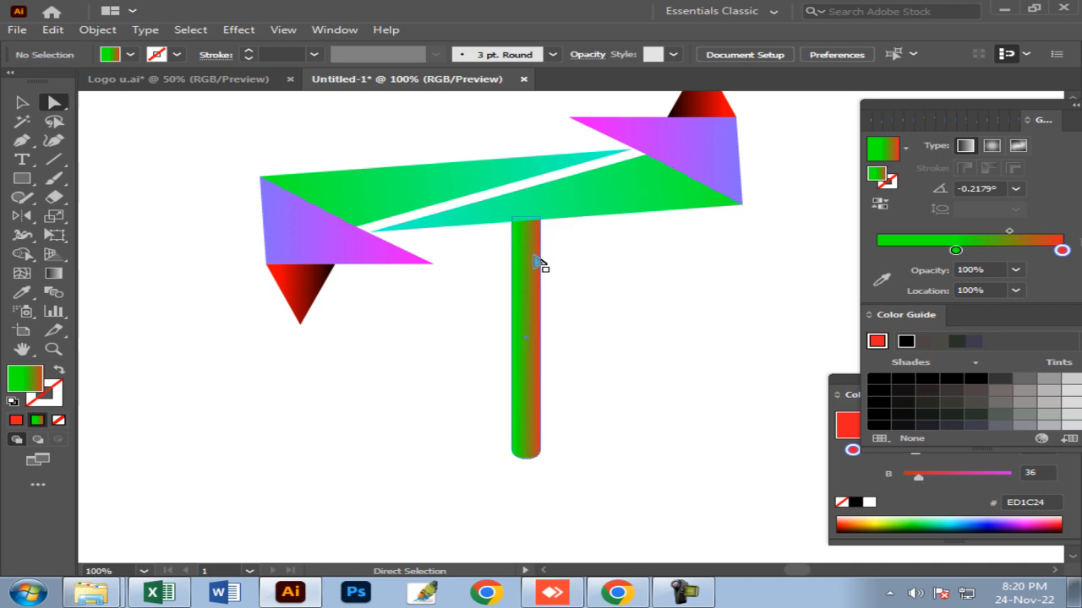
pyautogui.hotkey('ctrl', 'space')
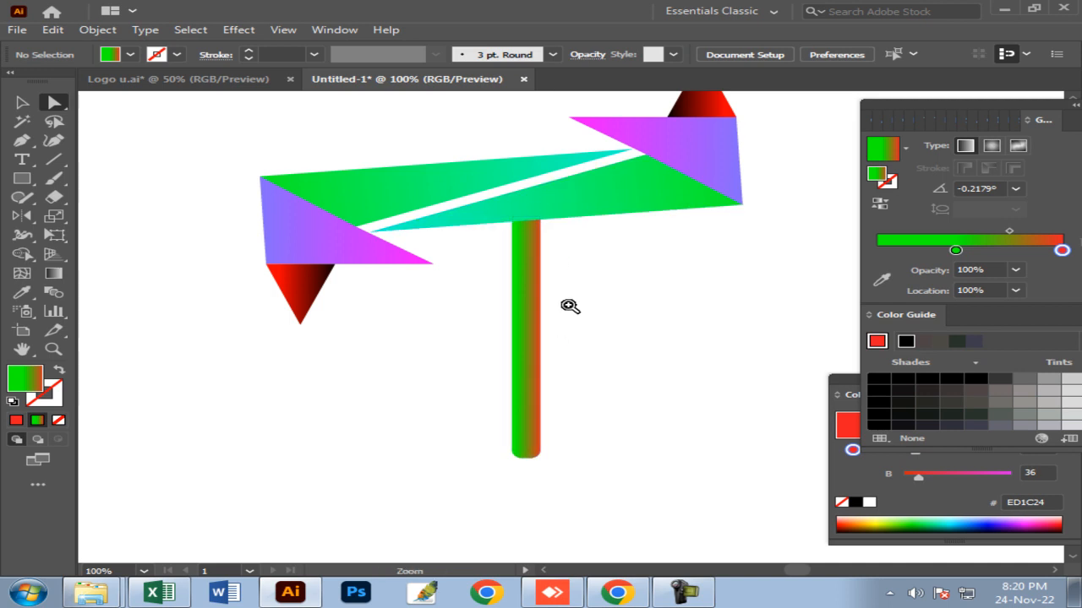
pyautogui.click(579, 310)
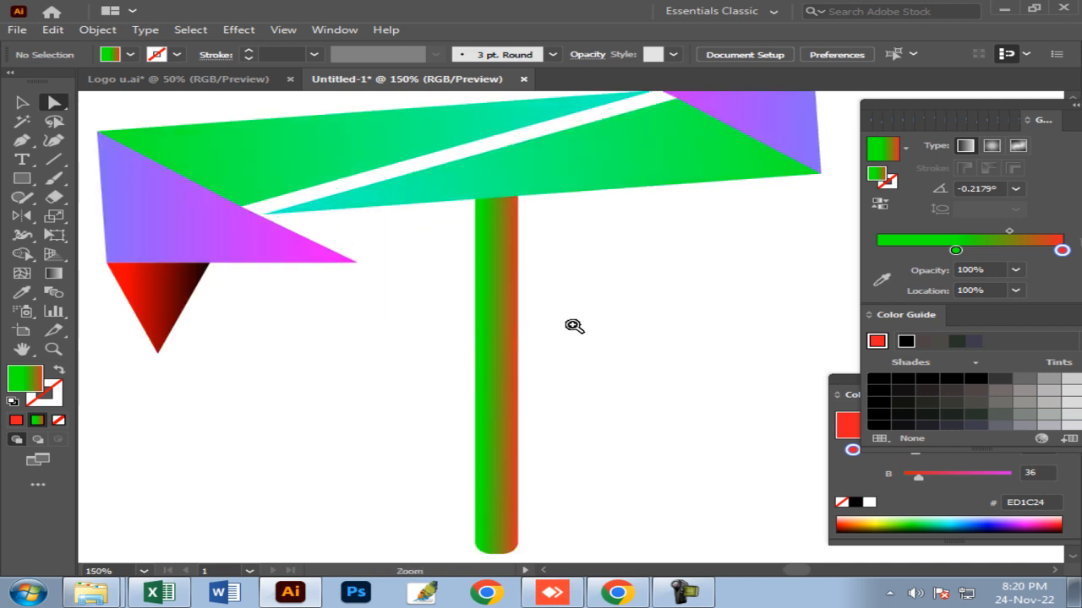
pyautogui.moveTo(578, 334); pyautogui.dragTo(606, 330)
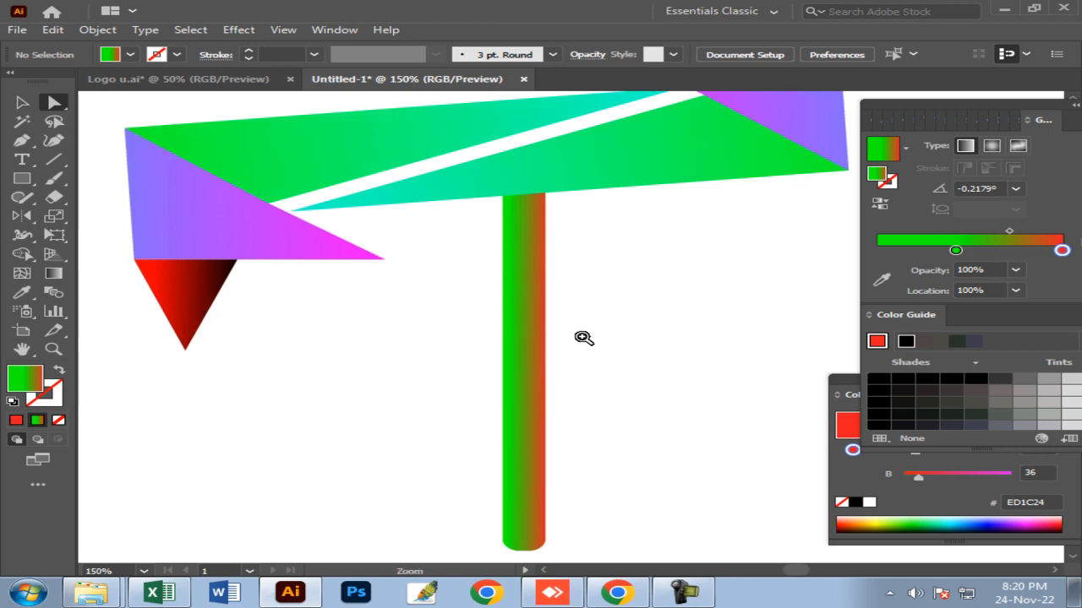
pyautogui.click(522, 334)
pyautogui.click(633, 317)
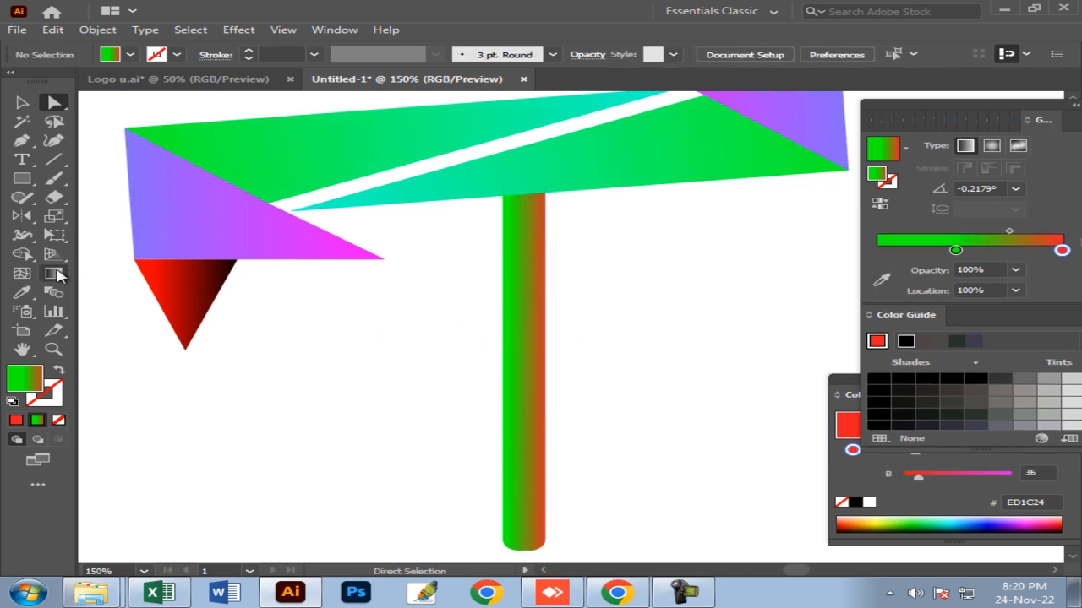
# Step: Redirect the stem's gradient with the Gradient tool to run from green at the top to red at the bottom, about -89°, and deselect it
pyautogui.click(53, 273)
pyautogui.press('v')
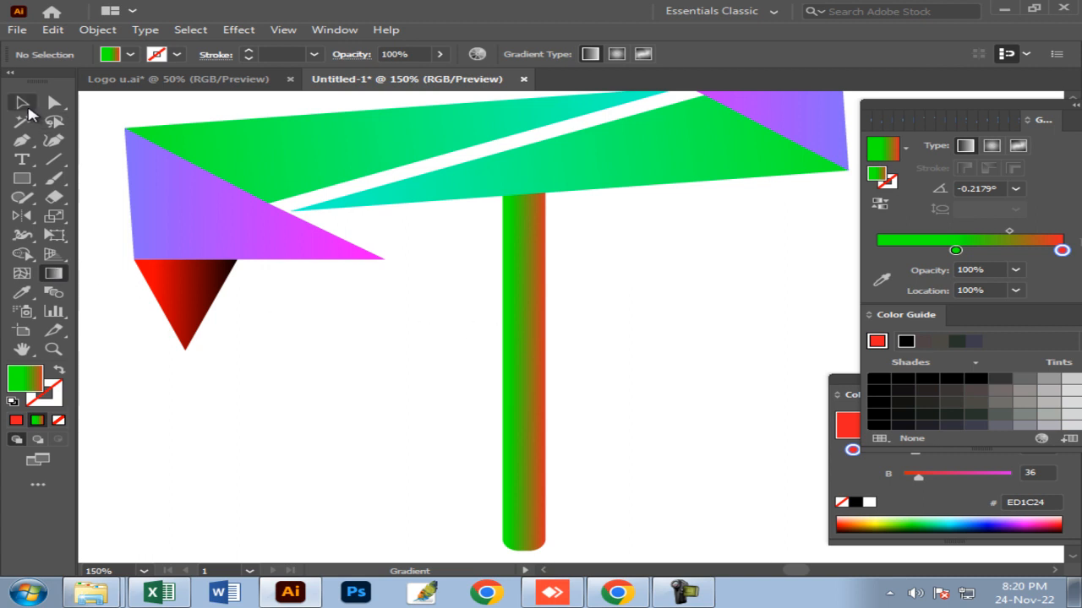
pyautogui.click(546, 328)
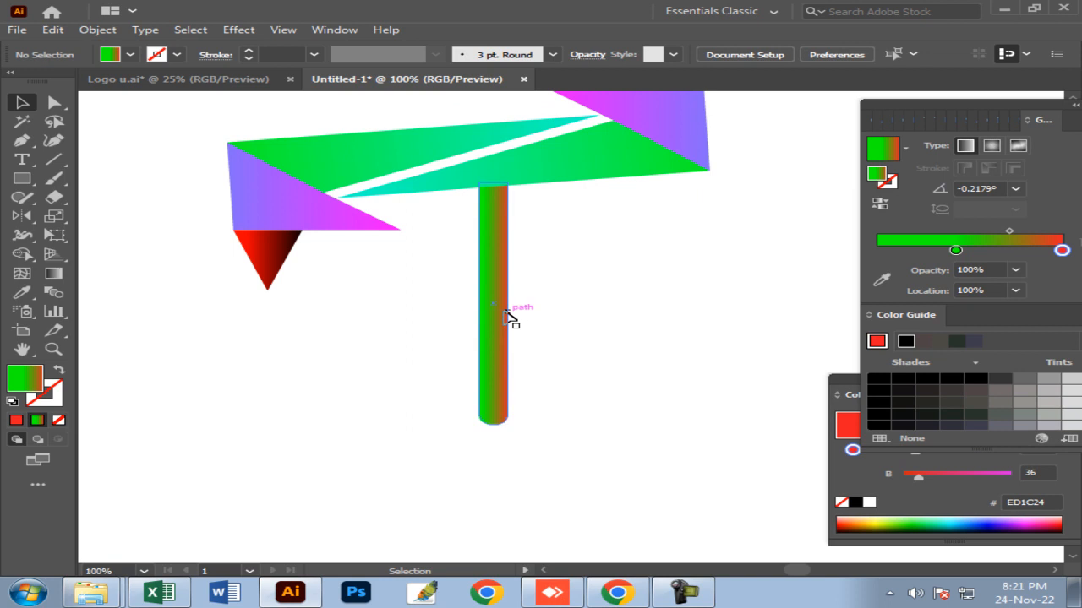
pyautogui.click(505, 317)
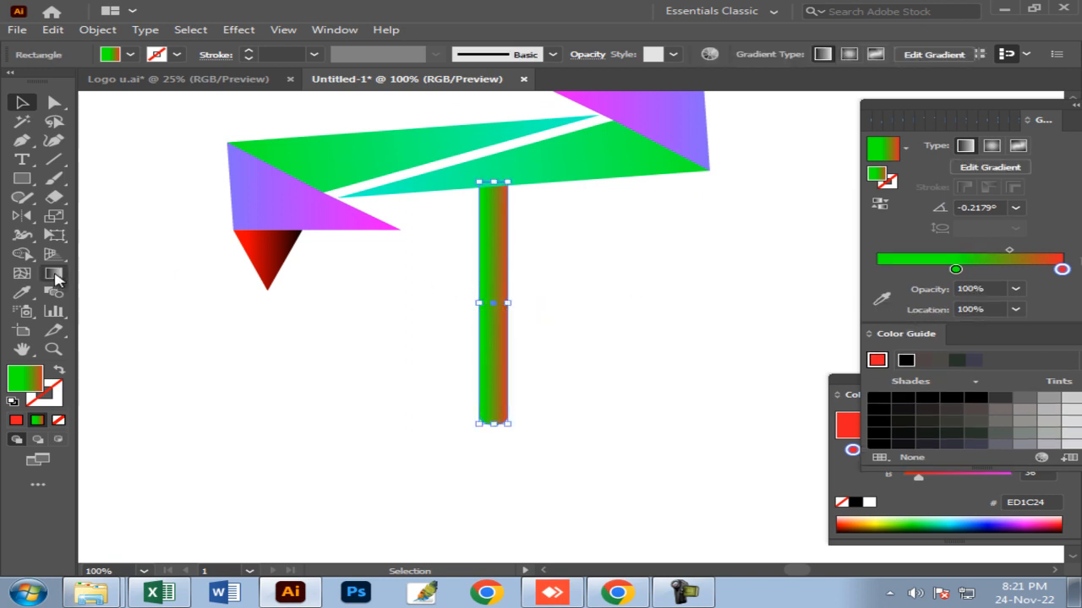
pyautogui.click(54, 276)
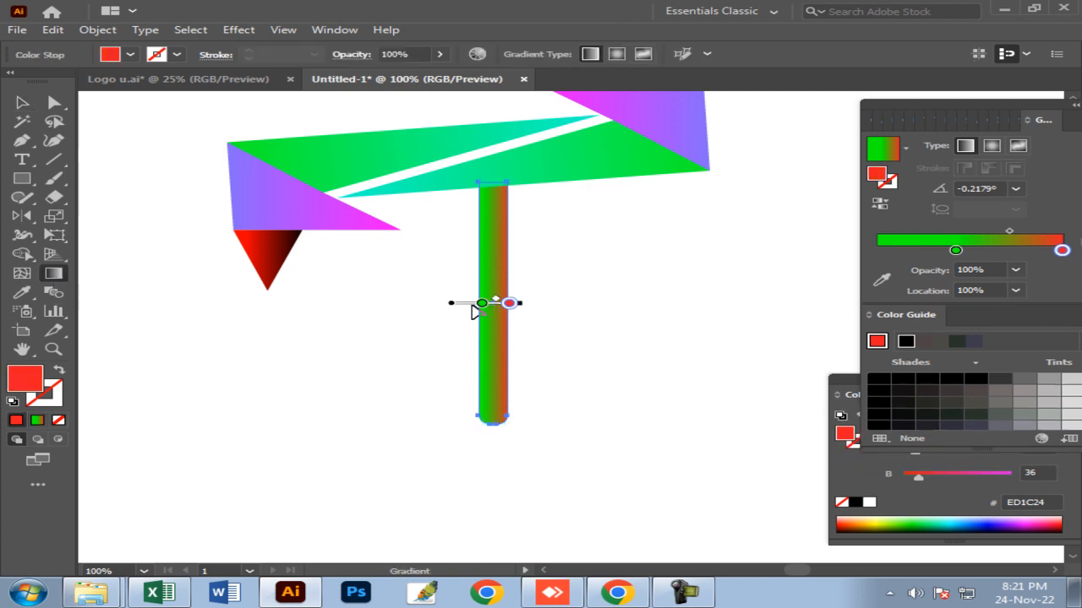
pyautogui.hotkey('ctrl', 'space')
pyautogui.click(541, 303)
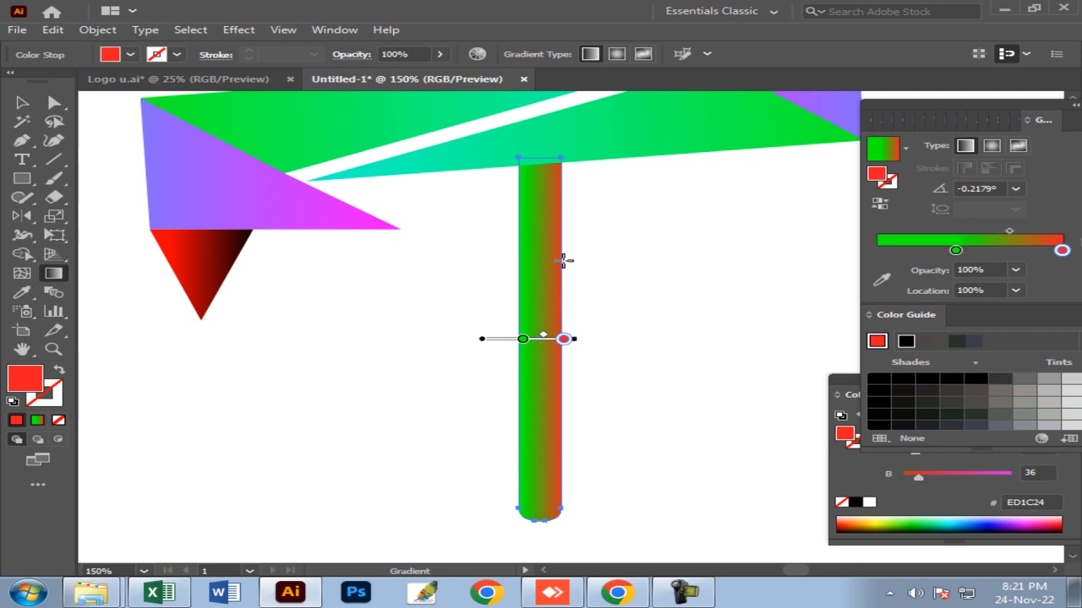
pyautogui.moveTo(572, 175)
pyautogui.mouseDown()
pyautogui.moveTo(563, 355)
pyautogui.moveTo(579, 477)
pyautogui.mouseUp()
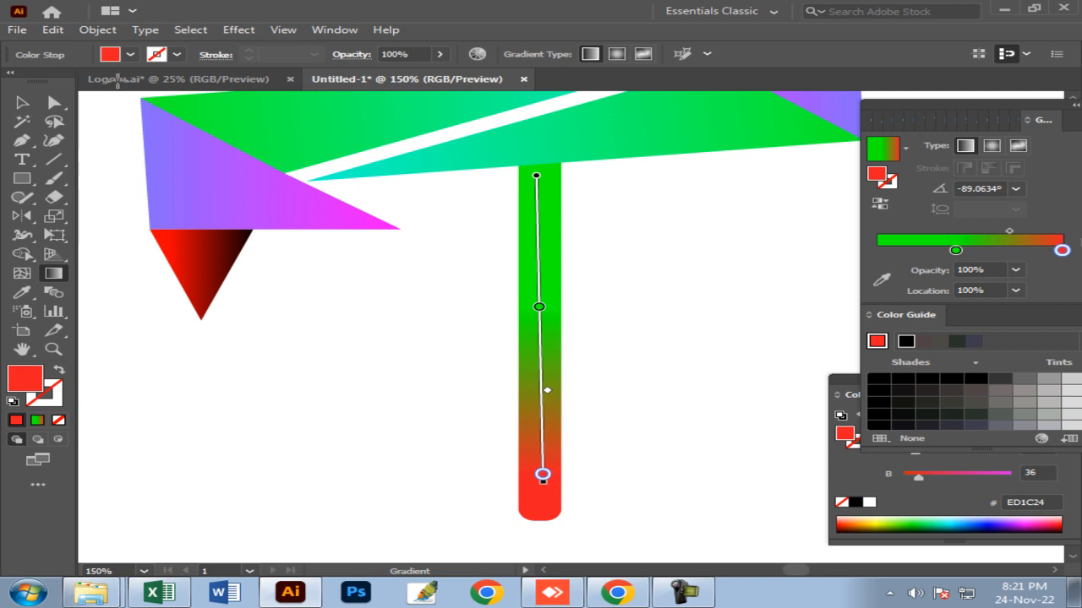
pyautogui.click(22, 102)
pyautogui.click(642, 290)
pyautogui.hotkey('ctrl', 'alt', 'space')
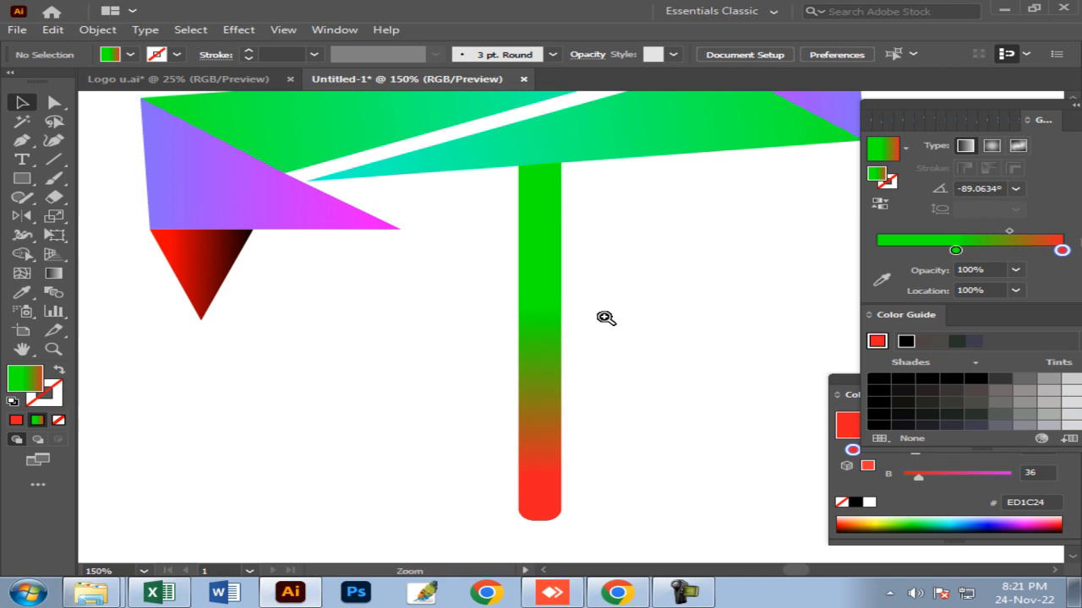
# Step: Examine the stem's vertical gradient together with the logo's upper shapes at 100% and 150% zoom
pyautogui.click(602, 316)
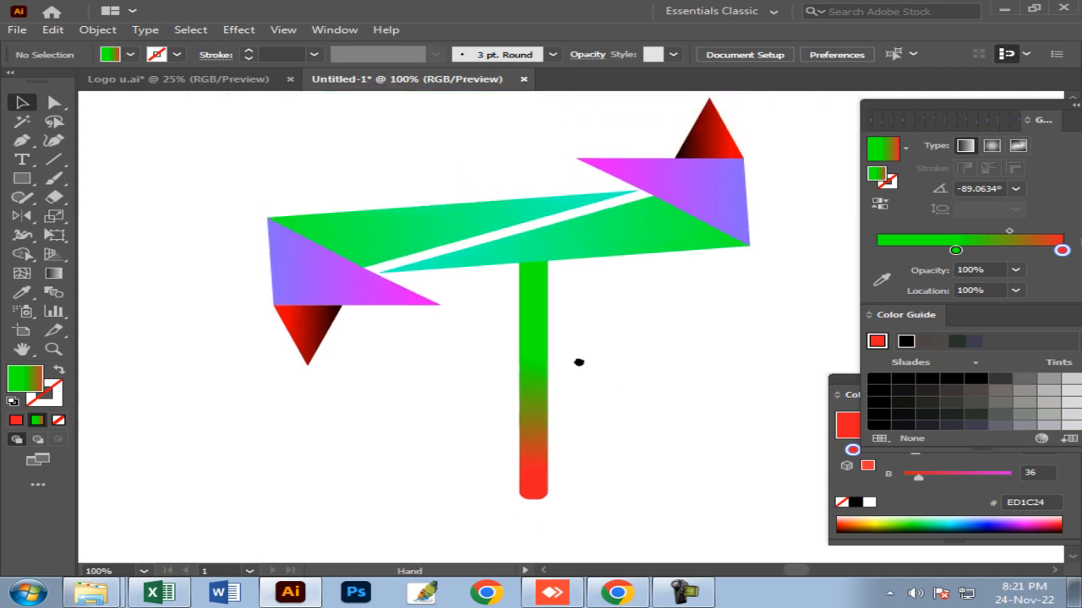
pyautogui.moveTo(617, 324); pyautogui.dragTo(630, 336)
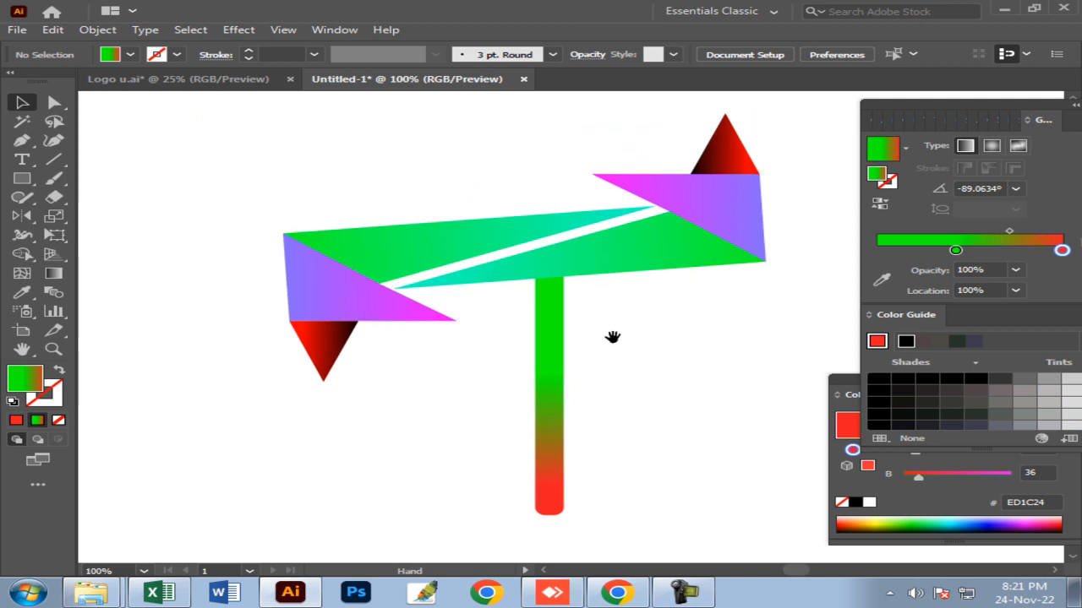
pyautogui.click(610, 337)
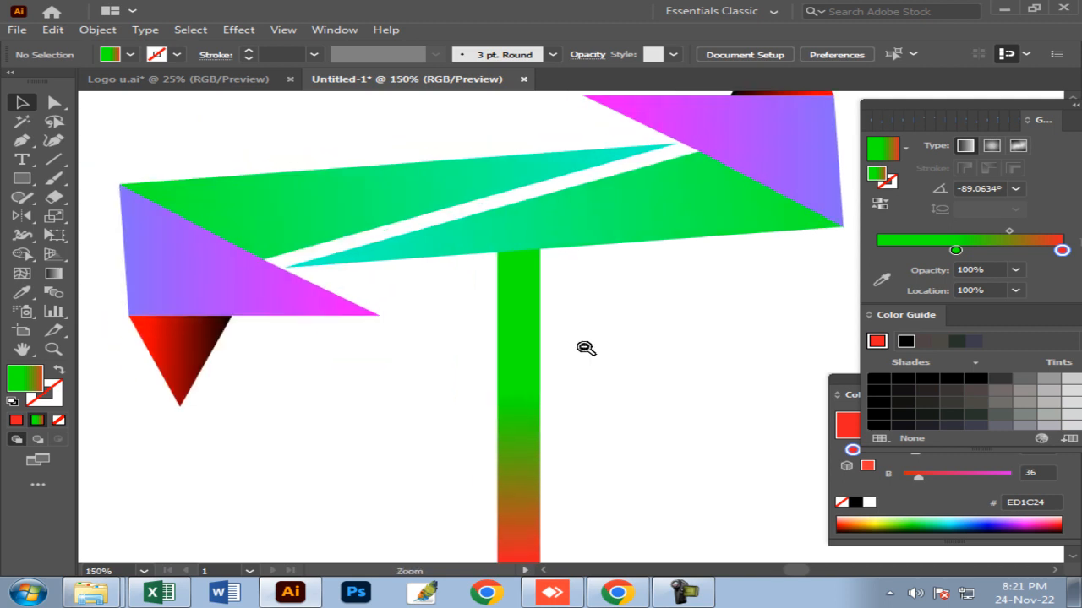
pyautogui.keyDown('alt'); pyautogui.click(583, 353); pyautogui.keyUp('alt')
pyautogui.moveTo(579, 346); pyautogui.dragTo(587, 355)
pyautogui.click(473, 251)
pyautogui.click(613, 326)
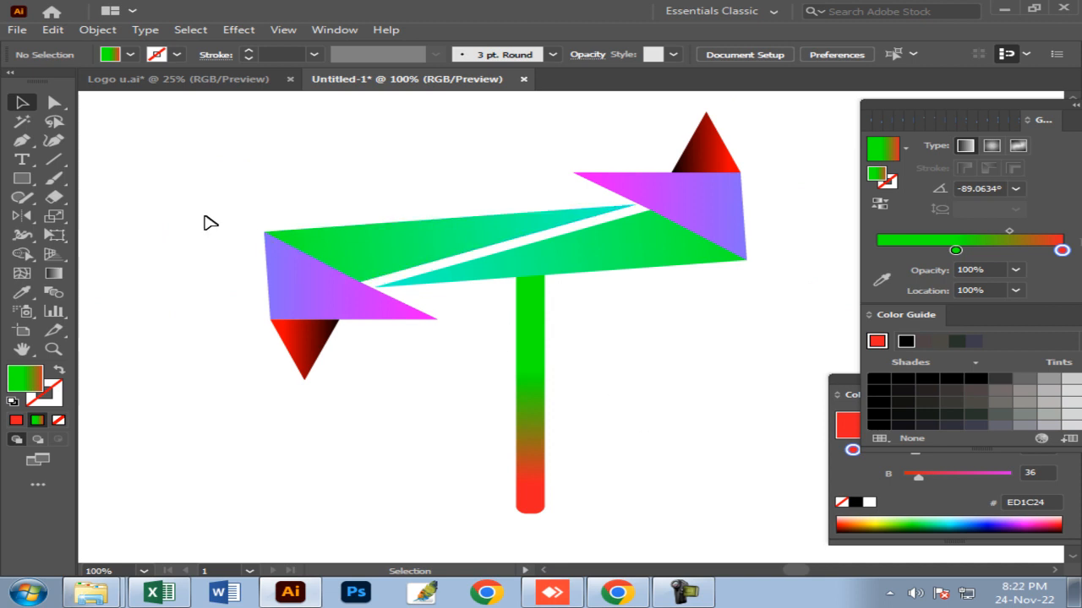
# Step: Group all of the logo's shapes together with the stem into one object and deselect it
pyautogui.moveTo(192, 210); pyautogui.dragTo(718, 433)
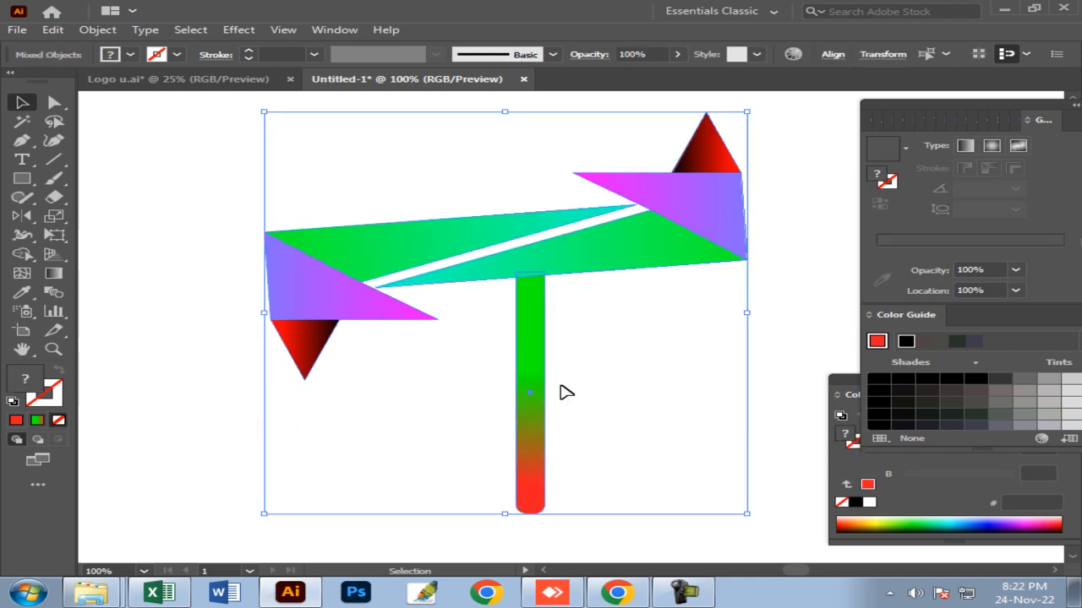
pyautogui.hotkey('ctrl', 'g')
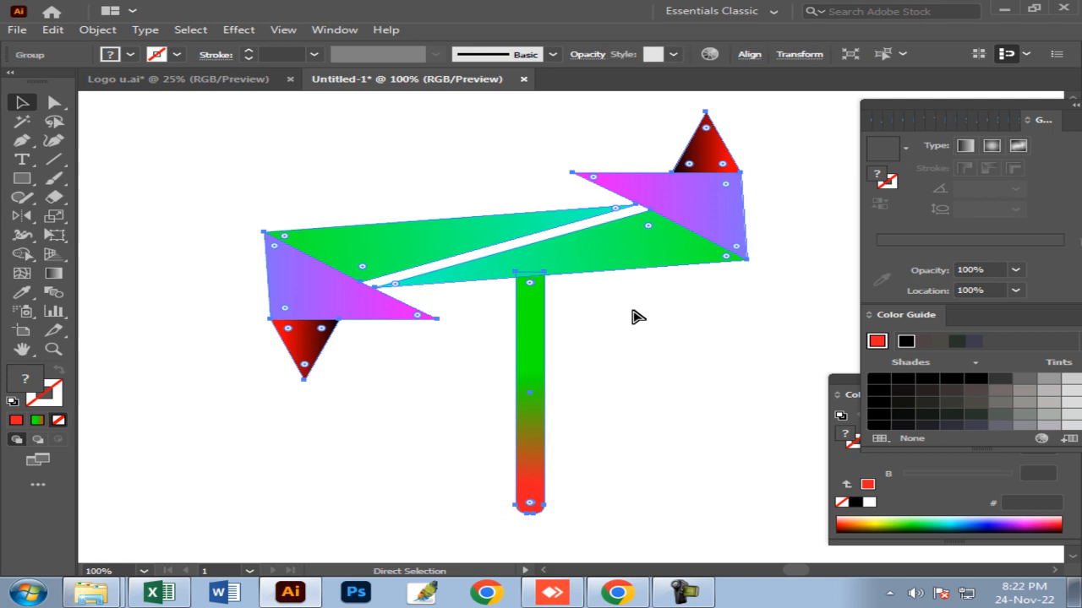
pyautogui.click(642, 342)
pyautogui.hotkey('ctrl', 'space')
pyautogui.keyDown('ctrl'); pyautogui.keyDown('alt'); pyautogui.click(644, 343); pyautogui.keyUp('alt'); pyautogui.keyUp('ctrl')
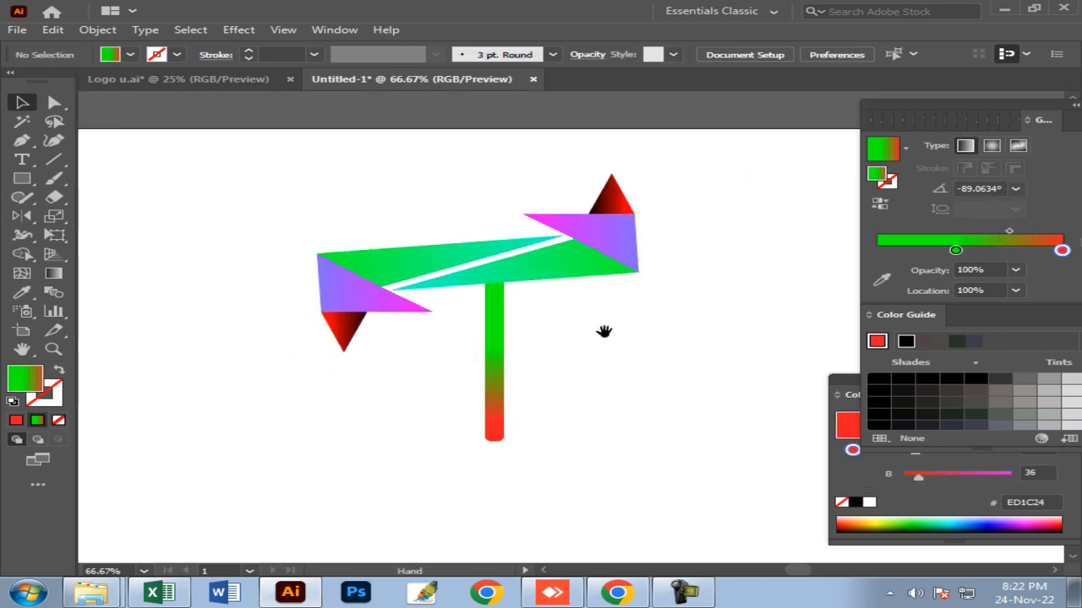
pyautogui.keyDown('ctrl'); pyautogui.click(578, 327); pyautogui.keyUp('ctrl')
pyautogui.moveTo(577, 326); pyautogui.dragTo(595, 340)
pyautogui.keyDown('ctrl'); pyautogui.keyDown('alt'); pyautogui.click(578, 347); pyautogui.keyUp('alt'); pyautogui.keyUp('ctrl')
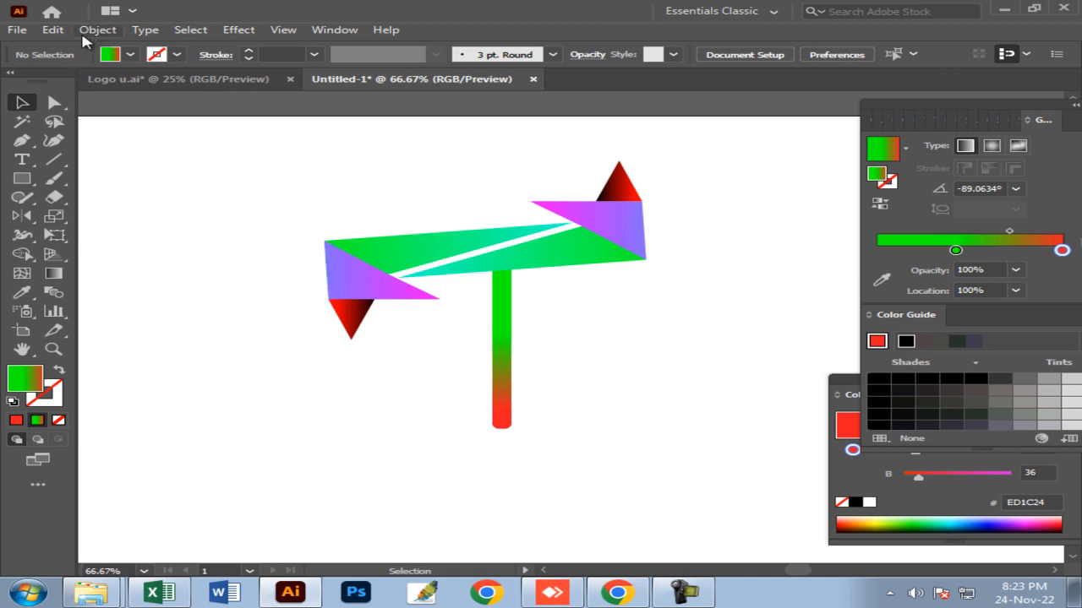
# Step: Convert the document's colour mode from RGB to CMYK and check the logo's colours at 100% zoom
pyautogui.click(18, 31)
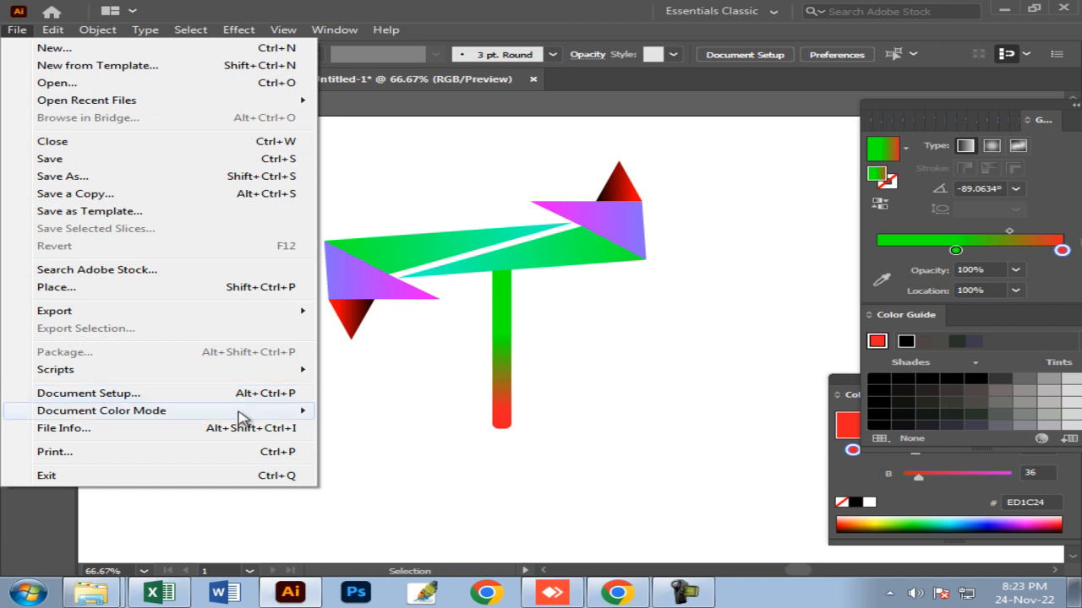
pyautogui.moveTo(152, 416)
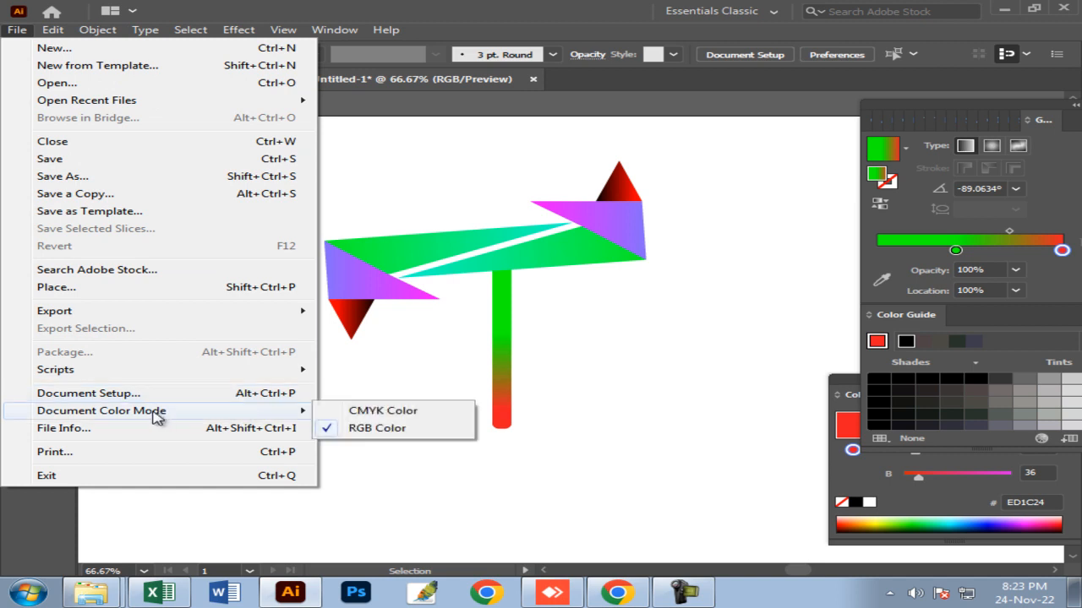
pyautogui.click(415, 412)
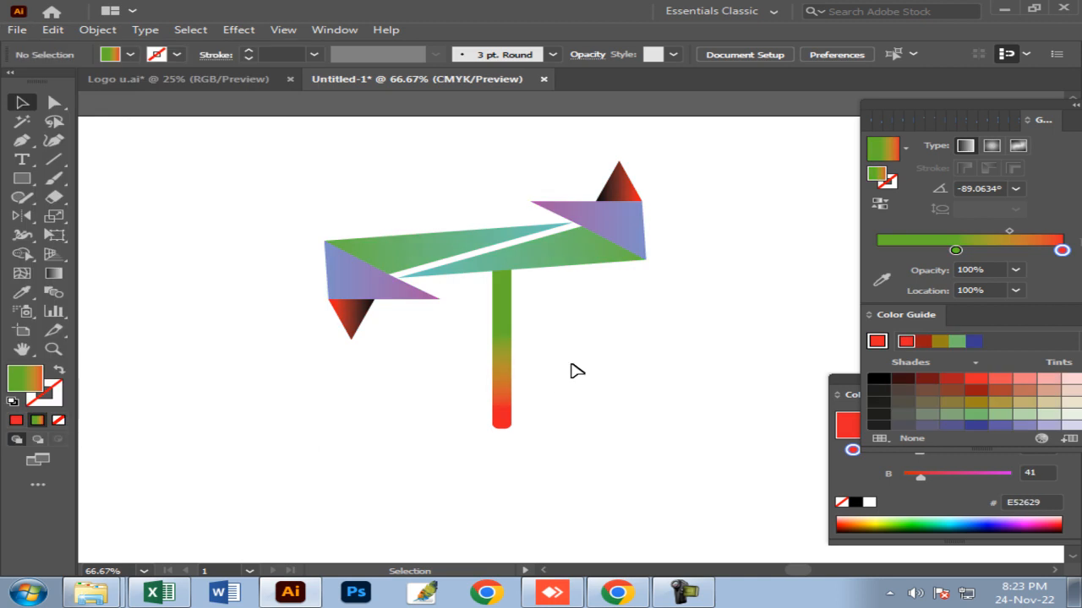
pyautogui.keyDown('ctrl'); pyautogui.click(564, 326); pyautogui.keyUp('ctrl')
pyautogui.moveTo(563, 323); pyautogui.dragTo(601, 364)
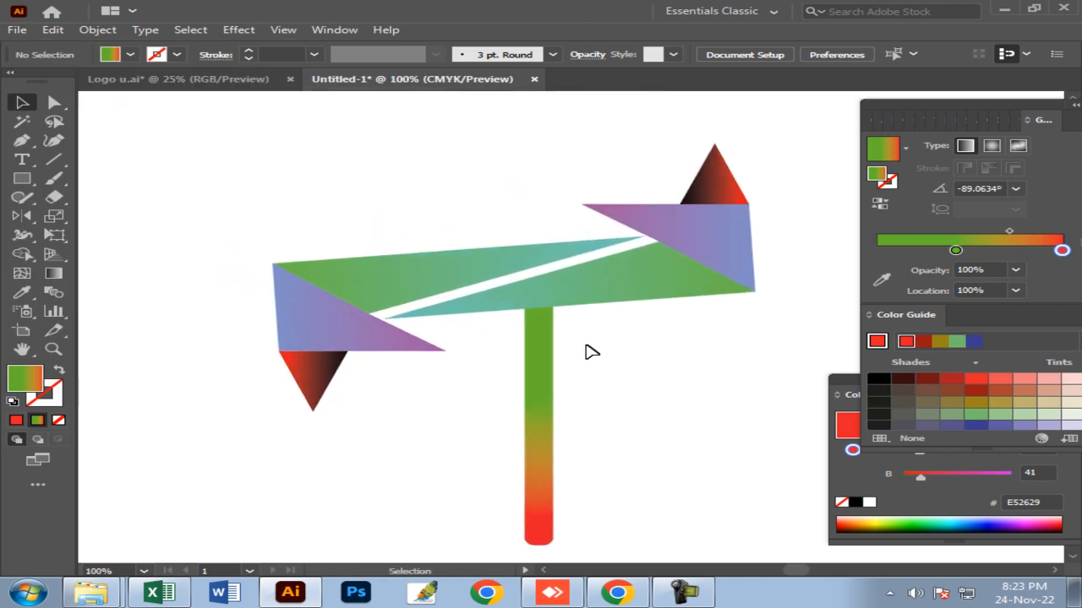